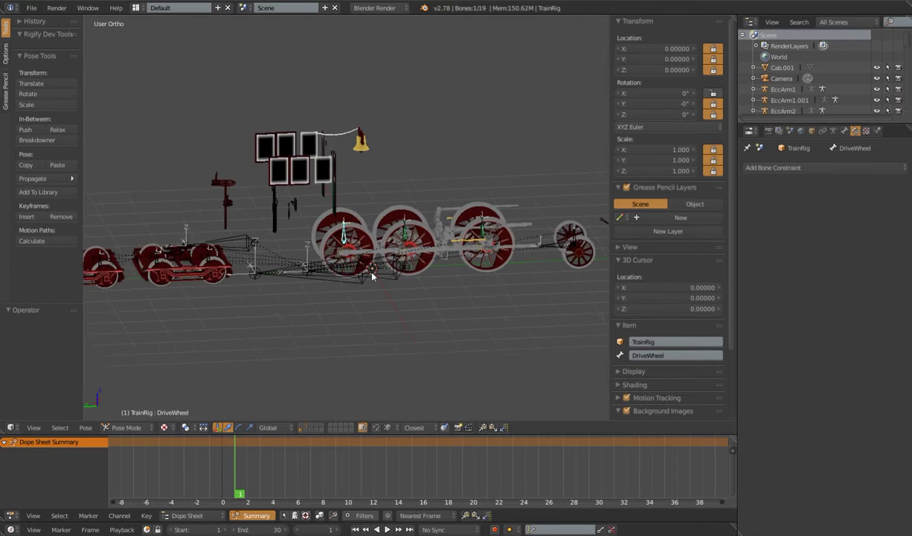
# Test-rotate the DriveWheel bone of the train rig to examine how the driving wheels and side rods respond
pyautogui.press('r')
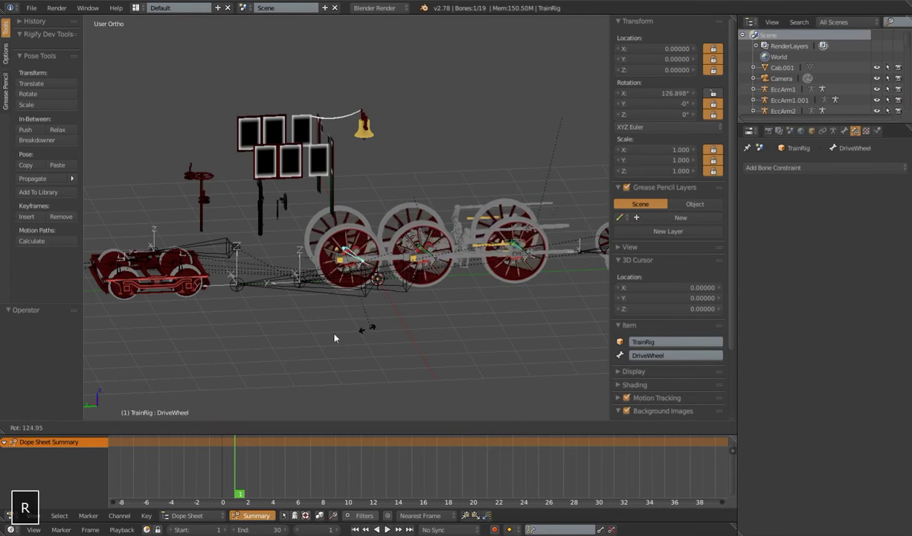
pyautogui.rightClick(344, 217)
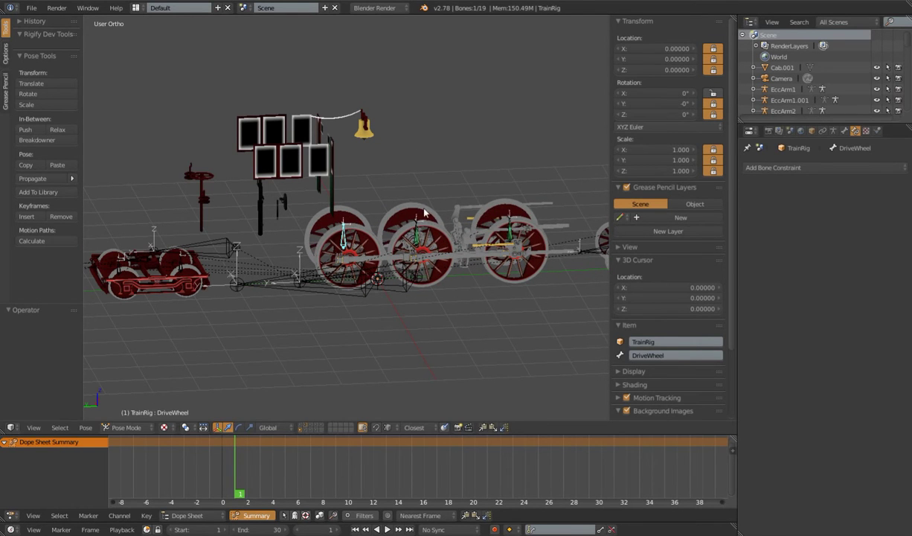
pyautogui.scroll(-3, 480, 269)
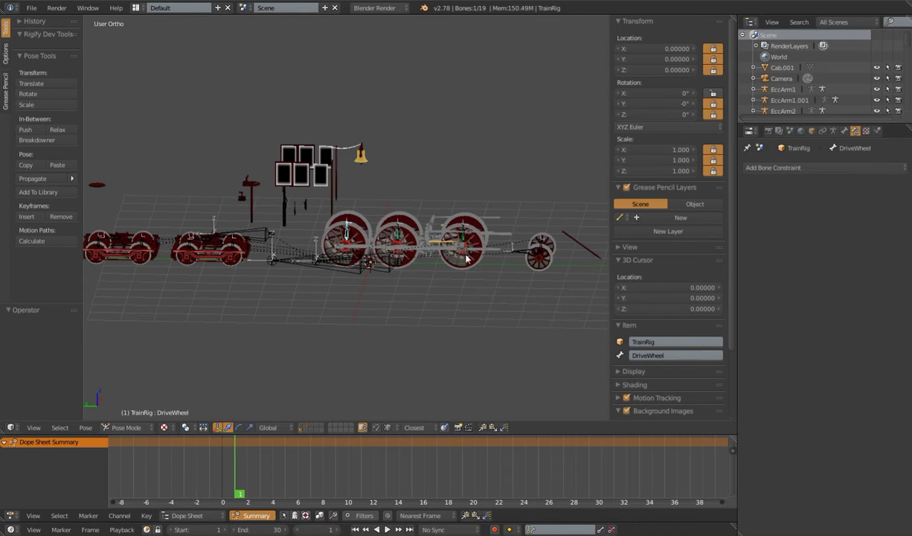
pyautogui.press('r')
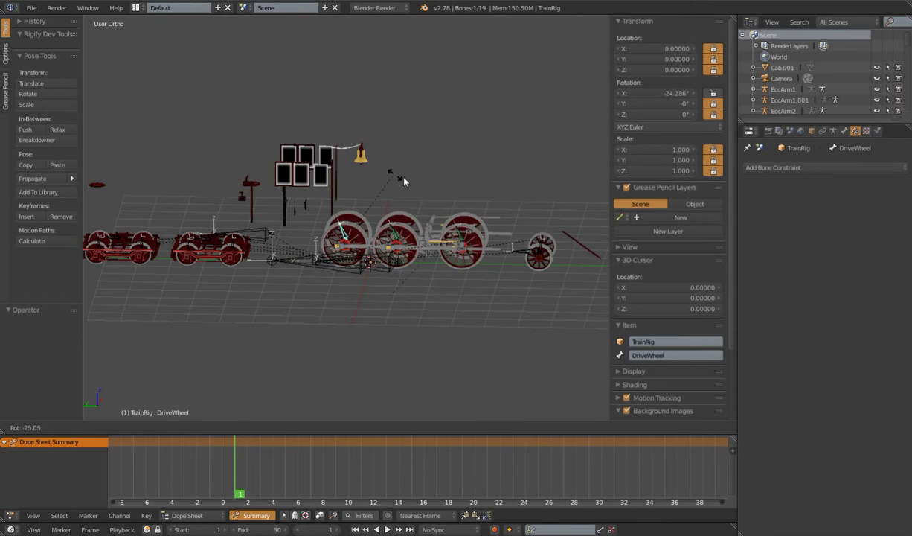
pyautogui.rightClick(408, 186)
pyautogui.moveTo(408, 186); pyautogui.dragTo(442, 228, button='middle')
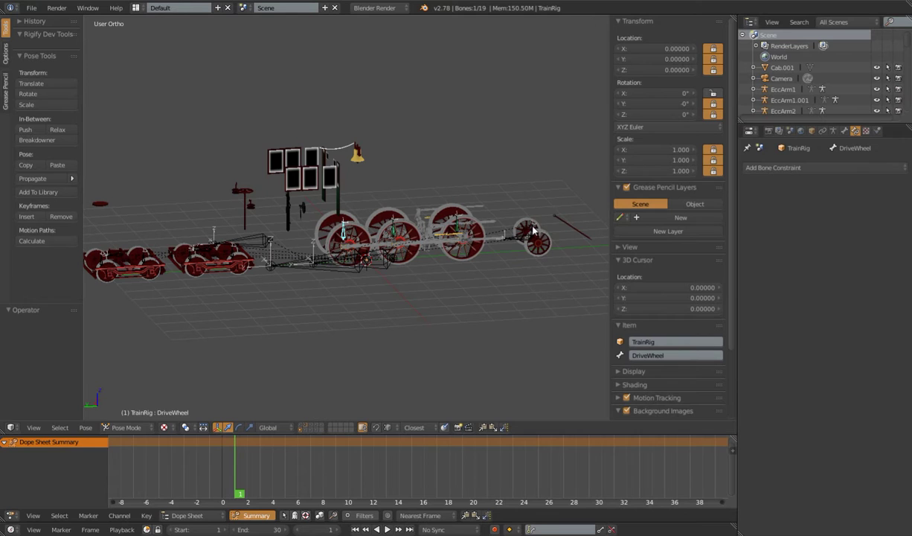
pyautogui.press('r')
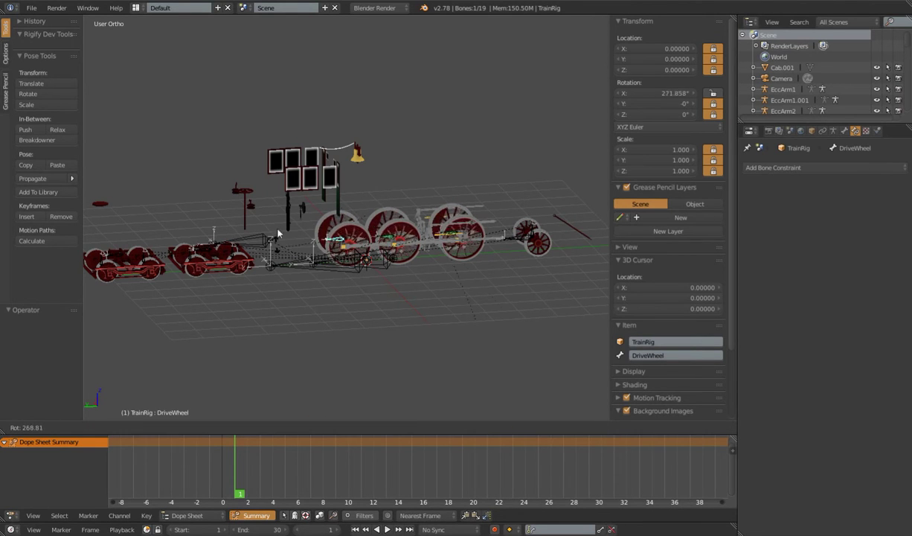
pyautogui.click(547, 222)
# Test-rotate the Wheel Pivot bone and the MCH.Car.Wheel.001 bone, discarding both rotations
pyautogui.rightClick(547, 222)
pyautogui.press('r')
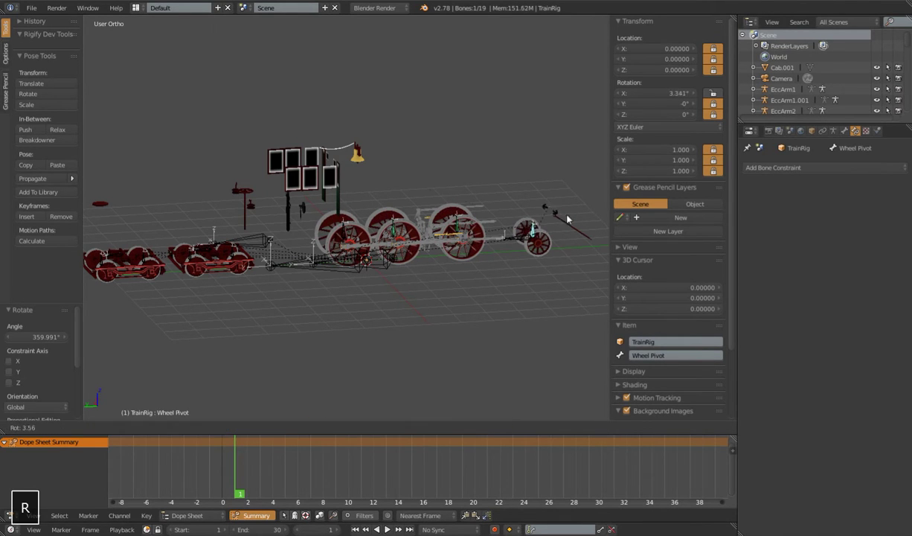
pyautogui.rightClick(569, 214)
pyautogui.rightClick(234, 246)
pyautogui.press('r')
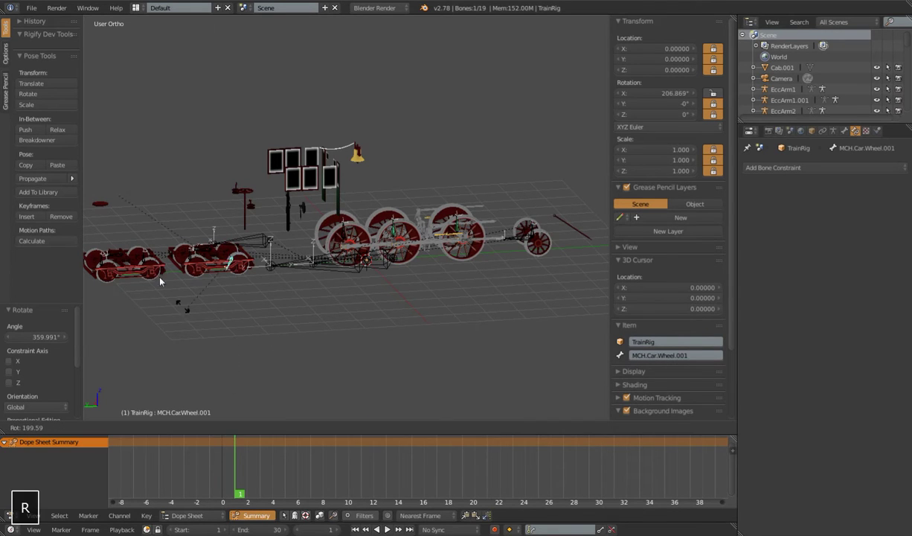
pyautogui.rightClick(253, 201)
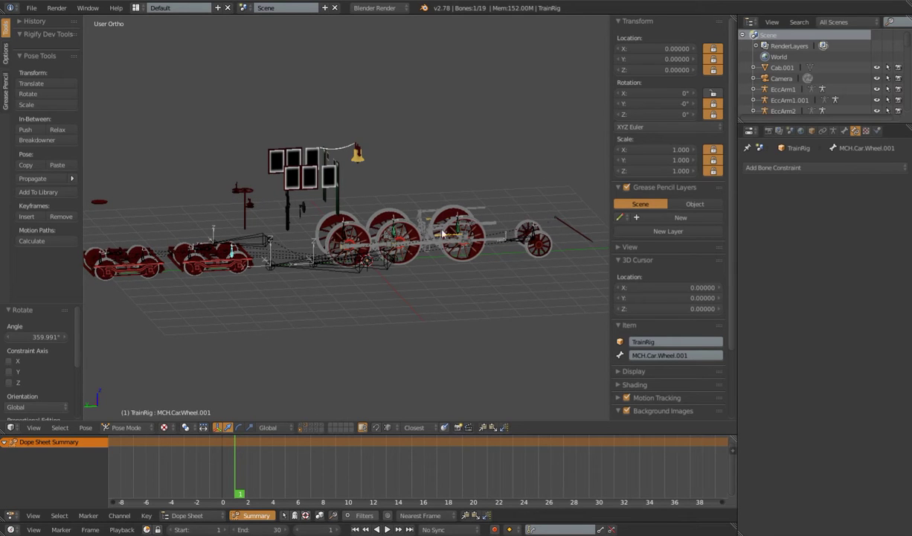
# Test-rotate the DriveWheel bone again from a side-on view, discarding each rotation
pyautogui.keyDown('shift'); pyautogui.moveTo(422, 240); pyautogui.dragTo(350, 212, button='middle'); pyautogui.keyUp('shift')
pyautogui.rightClick(344, 207)
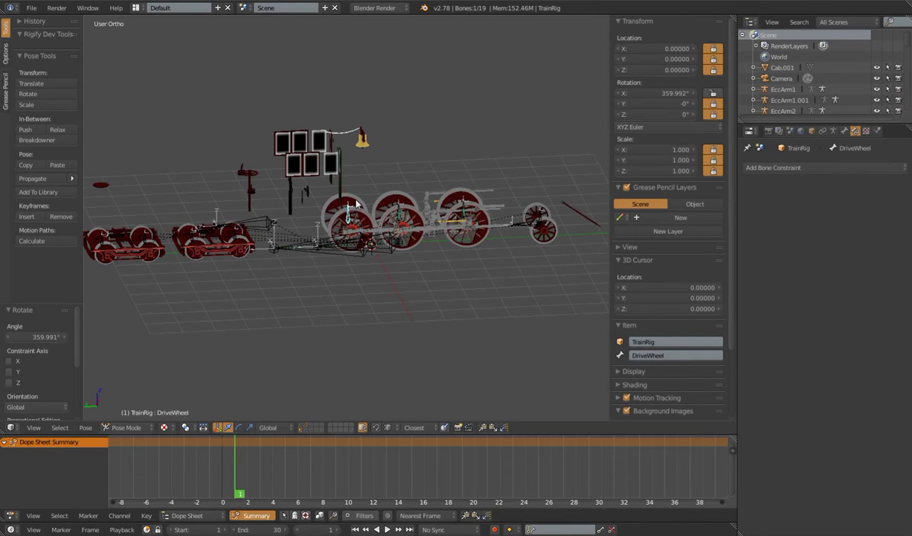
pyautogui.moveTo(355, 211); pyautogui.dragTo(338, 211, button='middle')
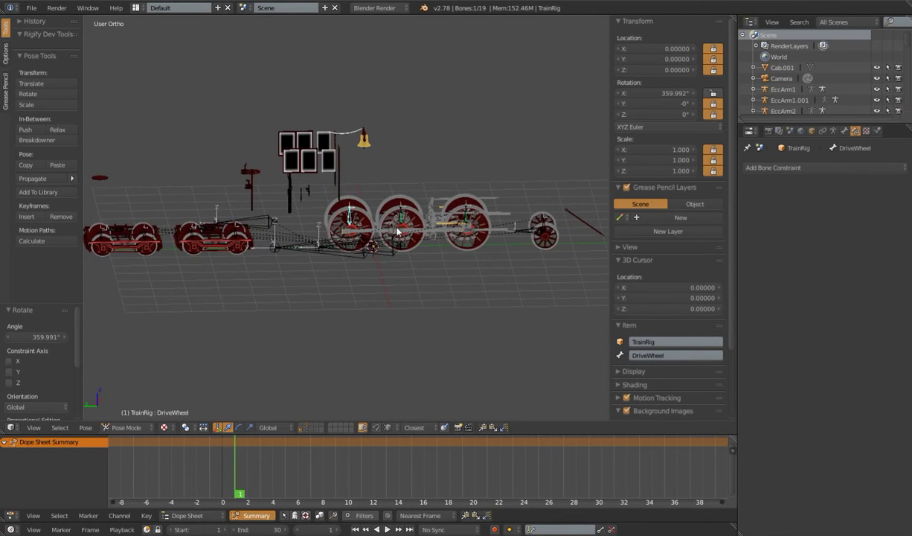
pyautogui.press('r')
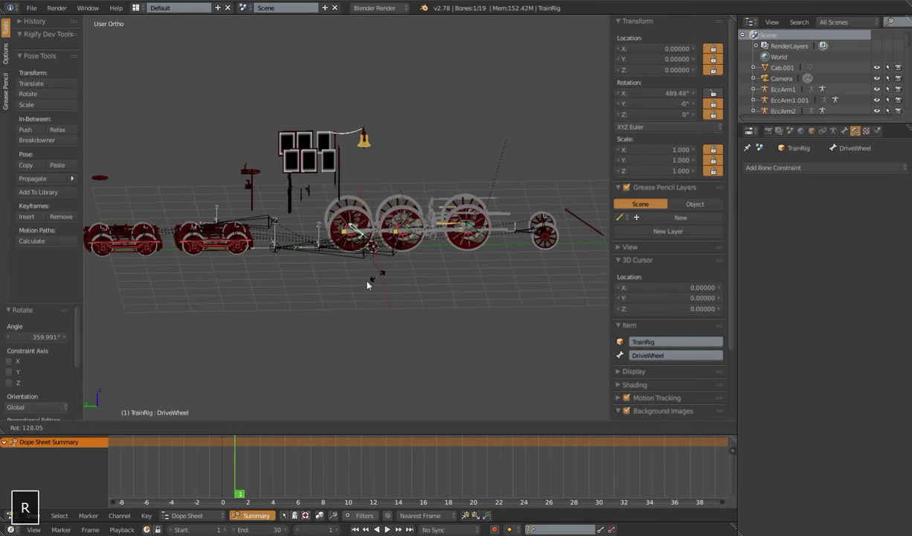
pyautogui.rightClick(459, 245)
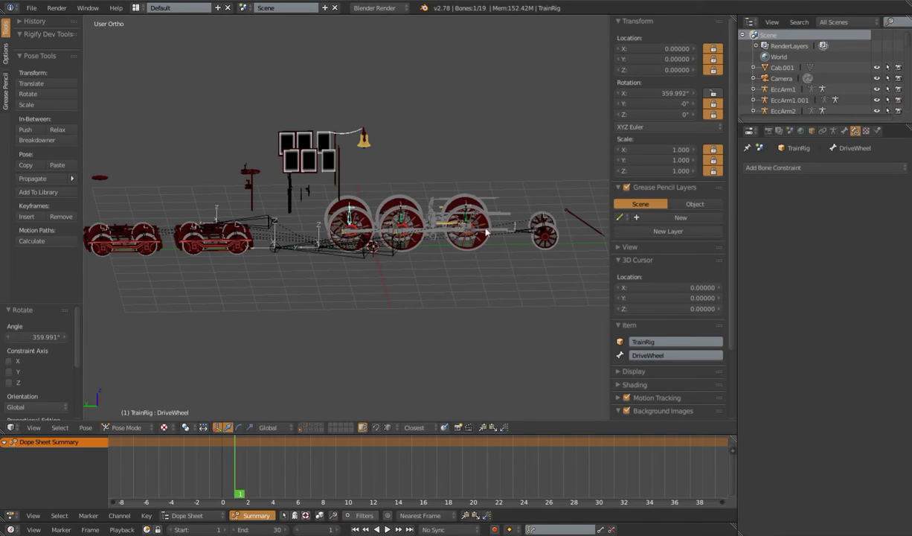
pyautogui.press('r')
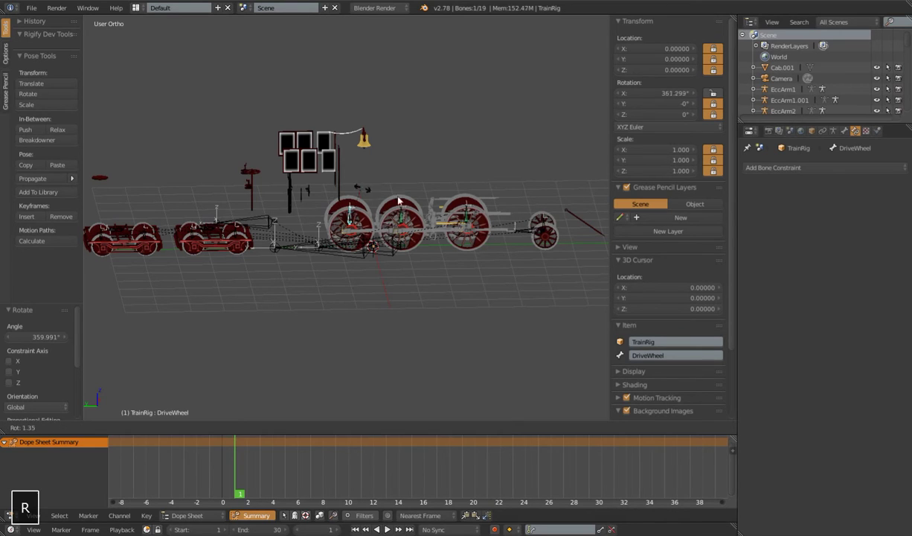
pyautogui.rightClick(361, 200)
# Inspect the driving wheel, leading wheel and tender truck wheel meshes one after another
pyautogui.rightClick(360, 201)
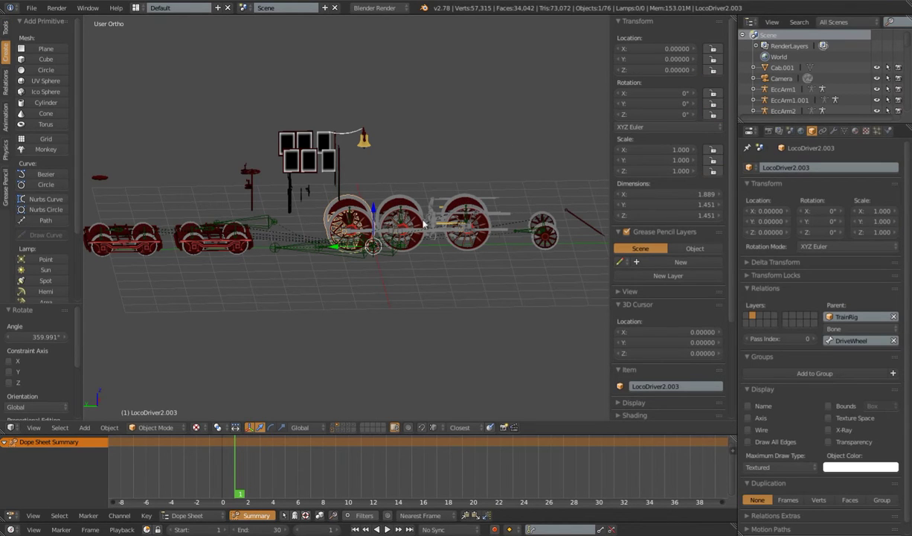
pyautogui.rightClick(558, 247)
pyautogui.rightClick(230, 245)
pyautogui.moveTo(230, 245); pyautogui.dragTo(358, 269, button='middle')
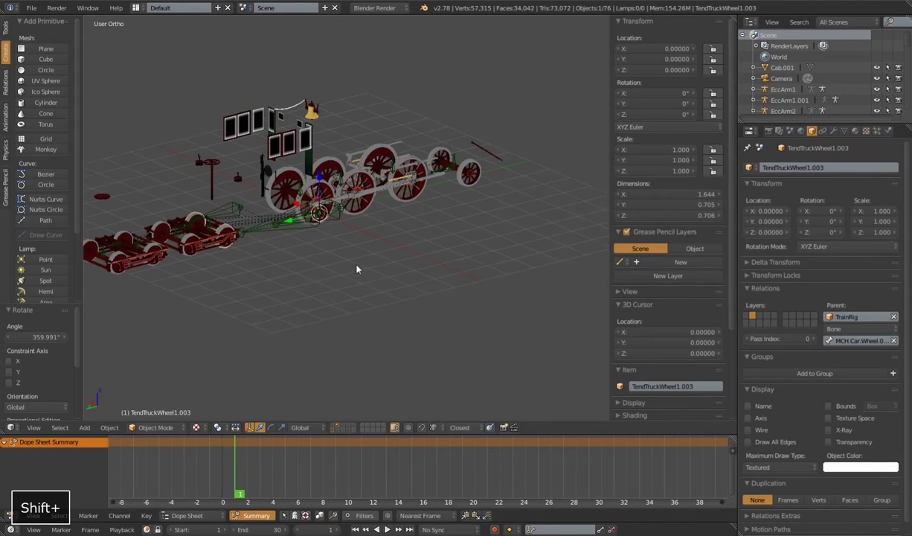
# Enter Edit Mode on the driving wheel nearest the tender and select the edge loop around its outer rim face
pyautogui.scroll(4, 361, 264)
pyautogui.rightClick(248, 206)
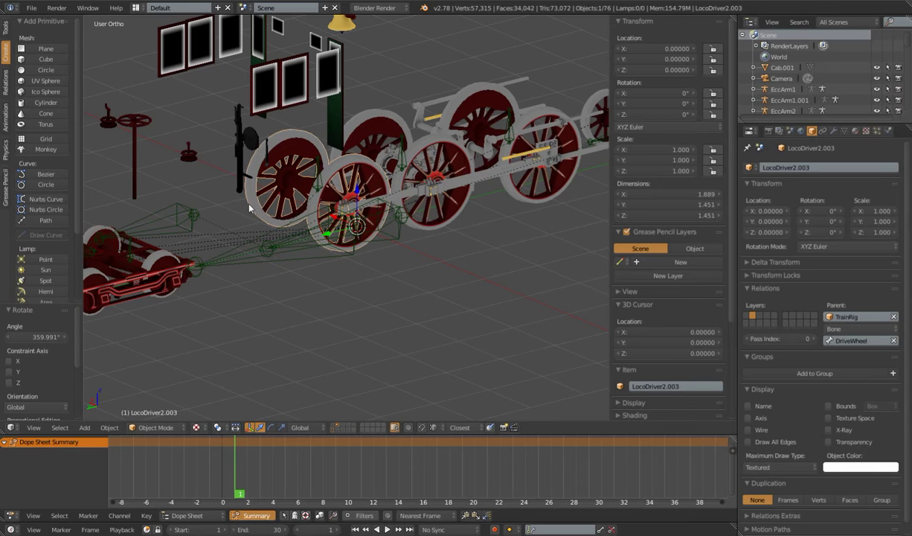
pyautogui.keyDown('shift'); pyautogui.moveTo(248, 206); pyautogui.dragTo(267, 246, button='middle'); pyautogui.keyUp('shift')
pyautogui.scroll(2, 301, 204)
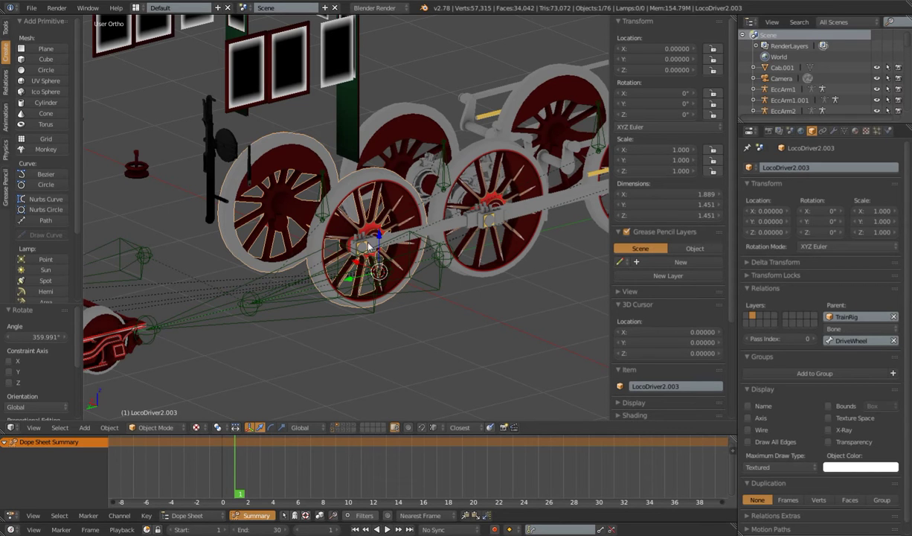
pyautogui.press('Tab')
pyautogui.scroll(4, 348, 258)
pyautogui.moveTo(376, 232); pyautogui.dragTo(625, 184, button='middle')
pyautogui.moveTo(379, 231); pyautogui.dragTo(365, 197, button='middle')
pyautogui.keyDown('alt'); pyautogui.rightClick(357, 152); pyautogui.keyUp('alt')
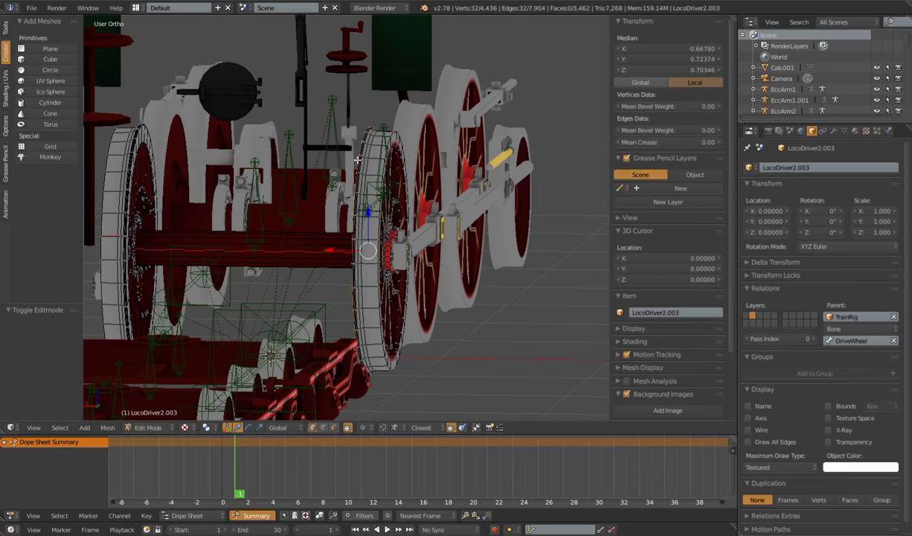
pyautogui.keyDown('alt'); pyautogui.rightClick(392, 136); pyautogui.keyUp('alt')
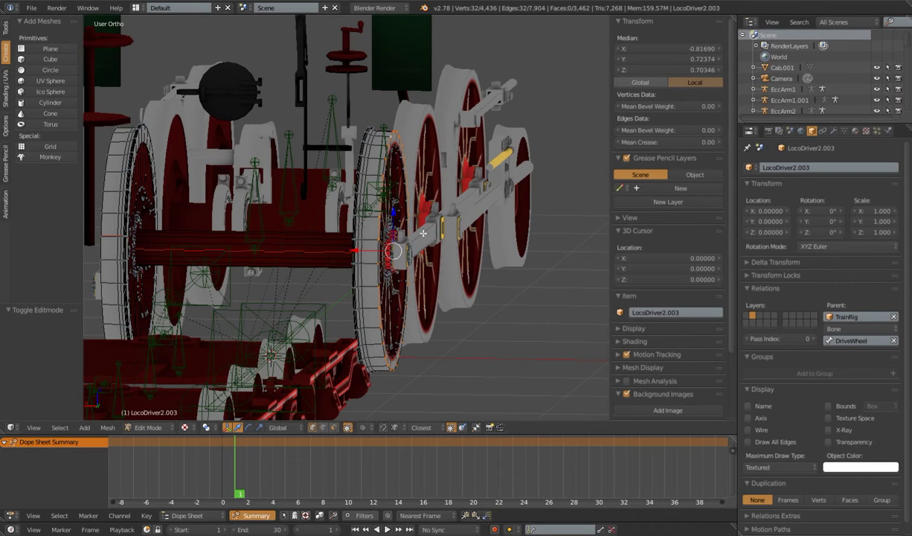
pyautogui.keyDown('alt'); pyautogui.rightClick(351, 133); pyautogui.keyUp('alt')
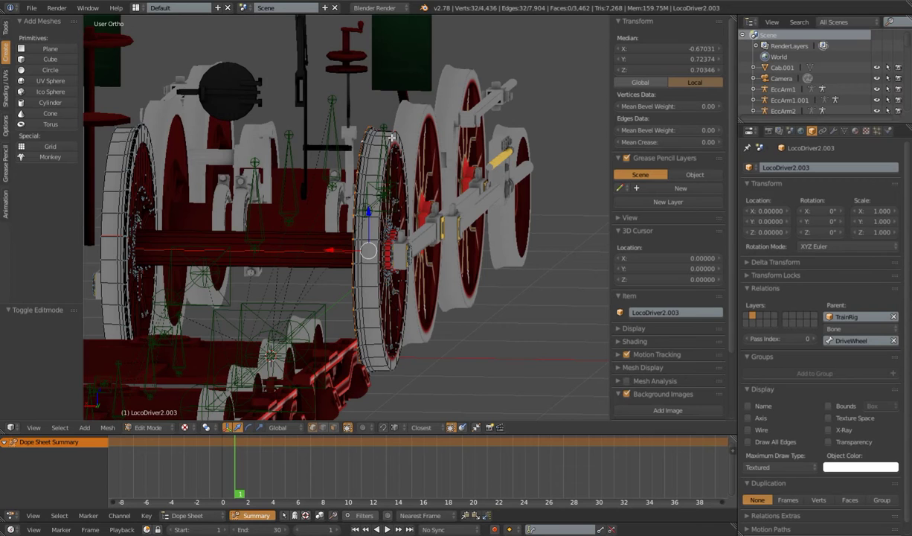
pyautogui.keyDown('alt'); pyautogui.rightClick(387, 140); pyautogui.keyUp('alt')
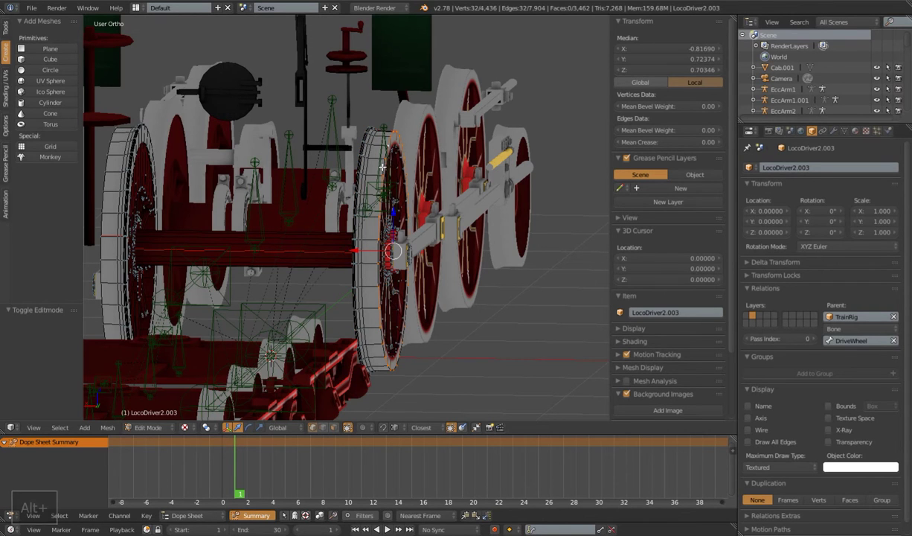
# Duplicate the selected rim edge loop and move the copy -1.162 along the global X axis
pyautogui.scroll(-5, 442, 158)
pyautogui.moveTo(450, 220); pyautogui.dragTo(425, 241, button='middle')
pyautogui.scroll(3, 424, 241)
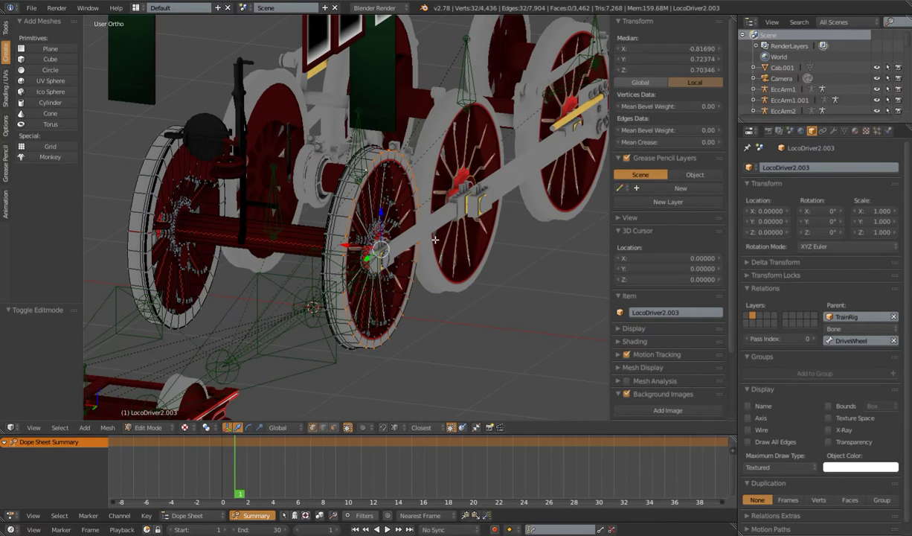
pyautogui.hotkey('shift', 'd')
pyautogui.rightClick(407, 283)
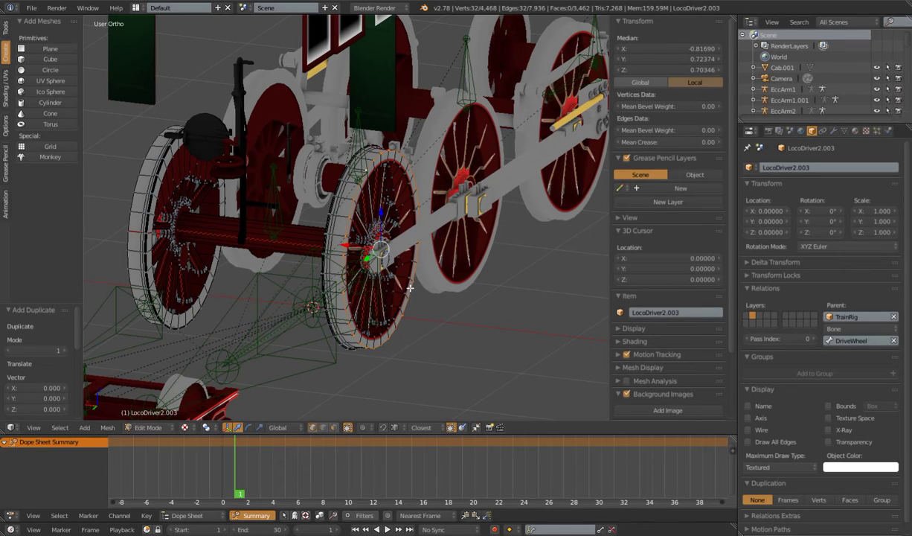
pyautogui.press('g')
pyautogui.press('x')
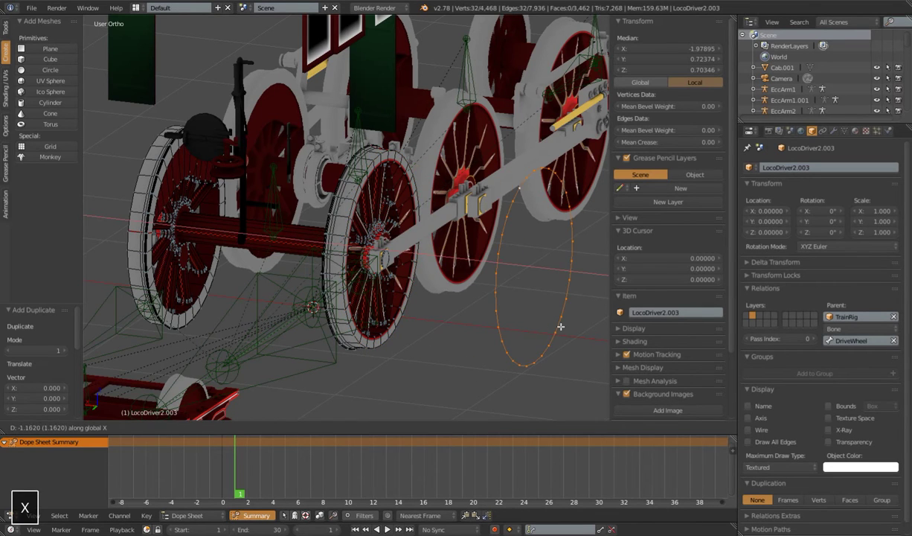
pyautogui.click(558, 326)
# Separate the duplicated rim loop into its own object by selection and return to Object Mode
pyautogui.scroll(-4, 555, 326)
pyautogui.press('p')
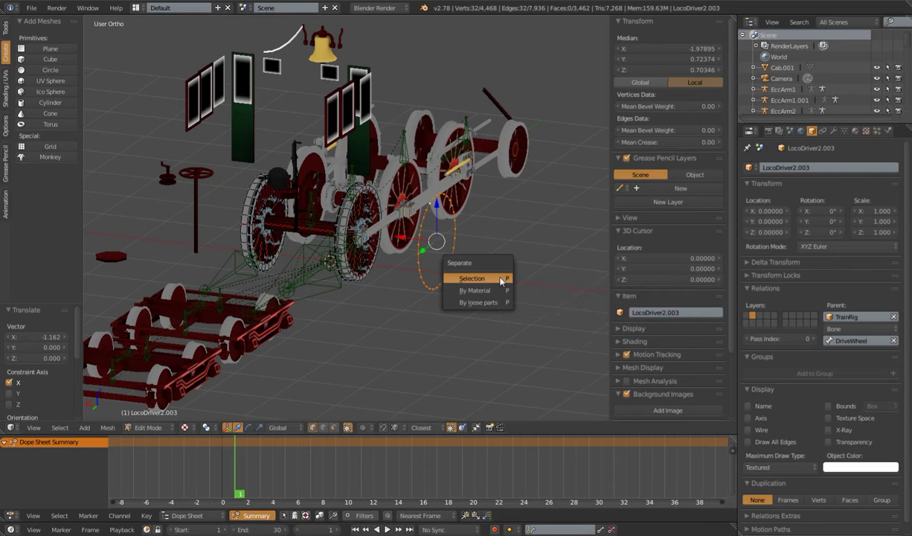
pyautogui.click(500, 278)
pyautogui.press('Tab')
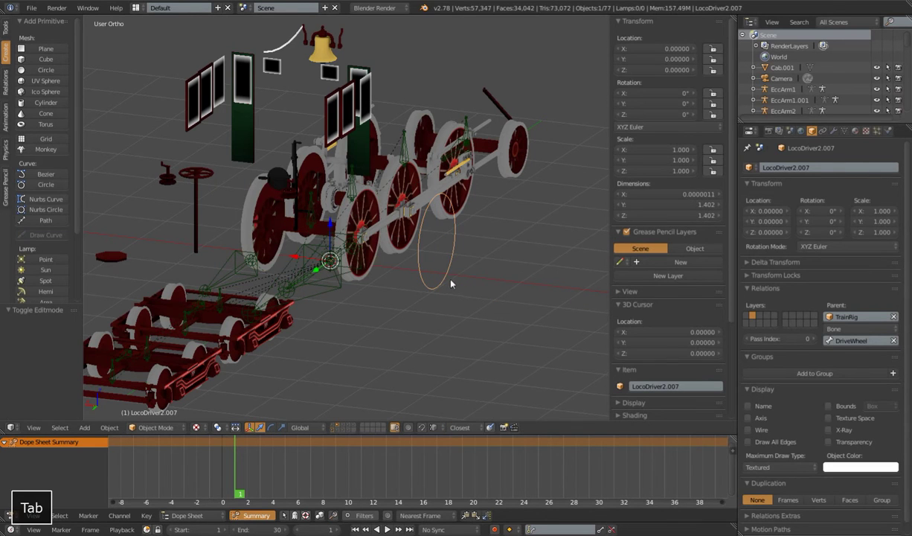
# Delete the circle object just separated from the driving wheel
pyautogui.scroll(-3, 423, 278)
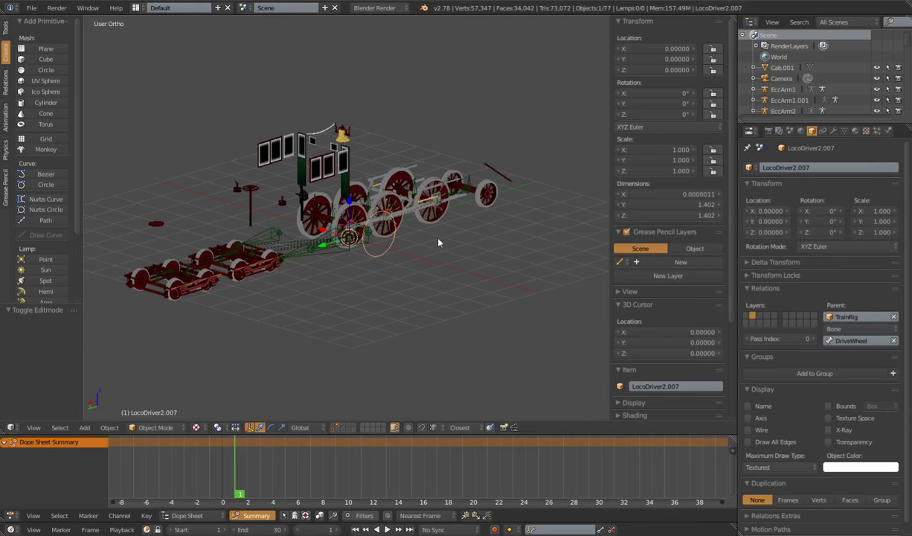
pyautogui.scroll(3, 433, 306)
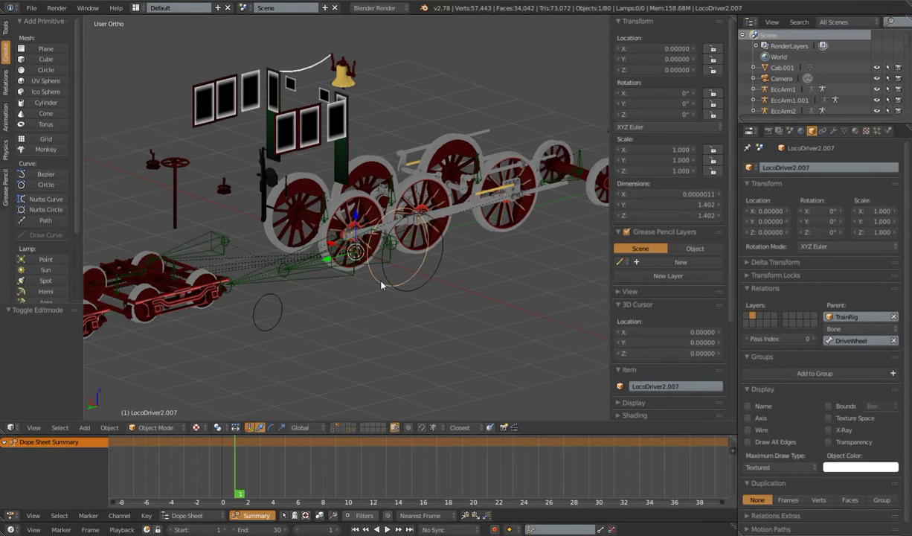
pyautogui.press('x')
pyautogui.click(376, 281)
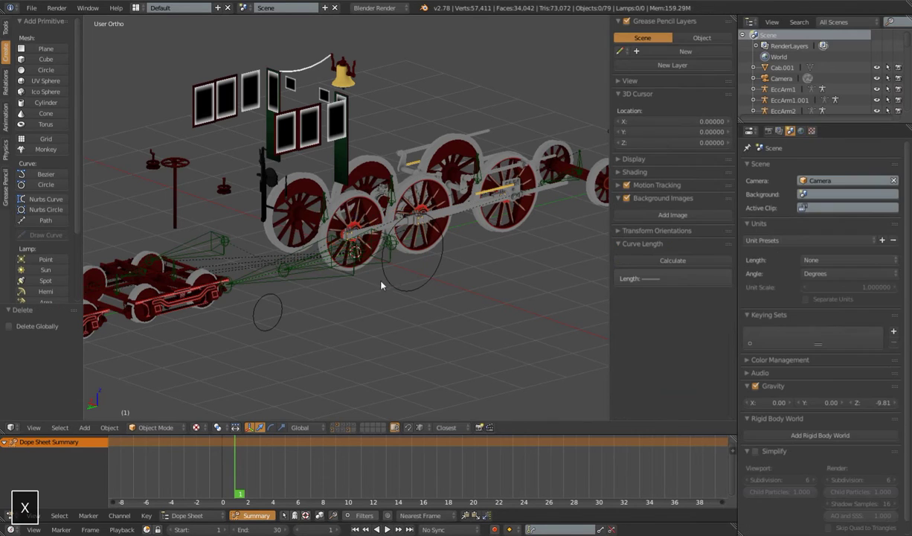
# Inspect the tender, leading and driving wheel circle objects and compare the driving circle's dimensions with the driving wheel mesh
pyautogui.click(429, 288)
pyautogui.scroll(-4, 343, 297)
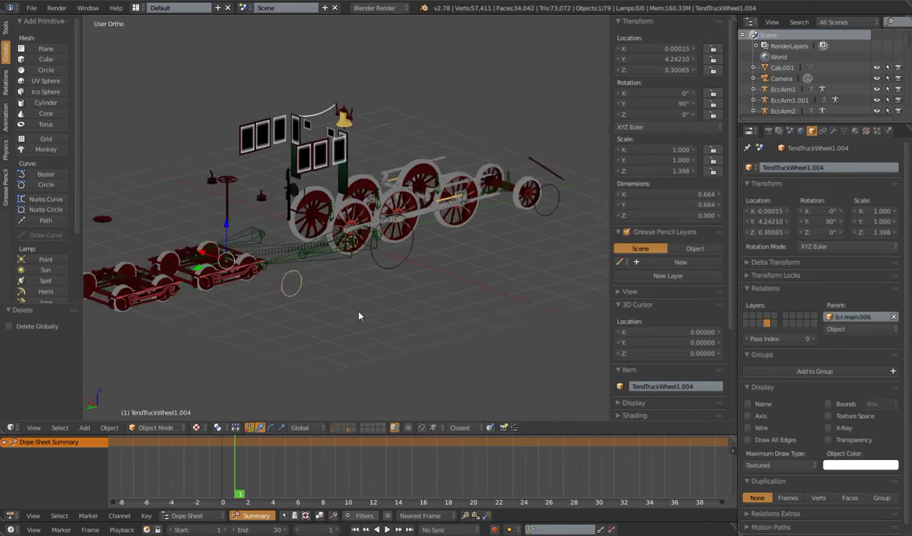
pyautogui.click(520, 210)
pyautogui.keyDown('shift'); pyautogui.moveTo(518, 227); pyautogui.dragTo(485, 218, button='middle'); pyautogui.keyUp('shift')
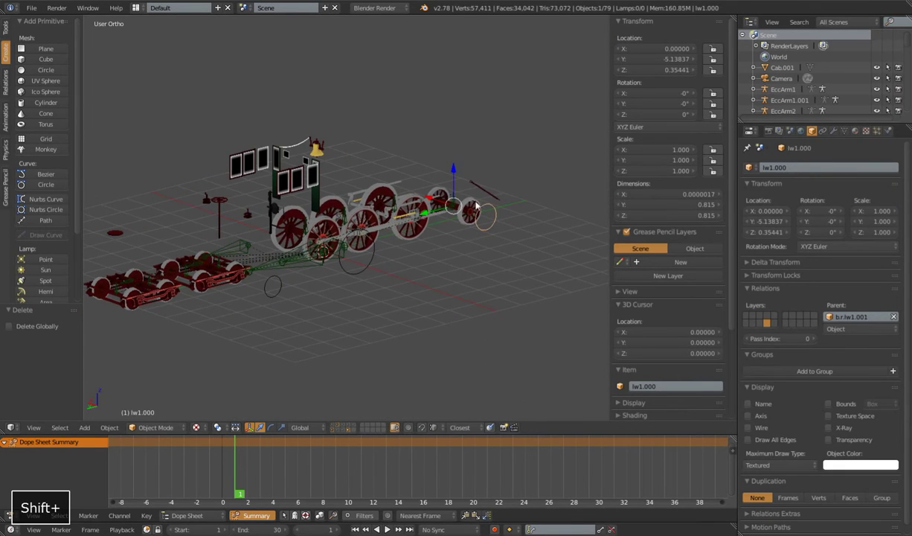
pyautogui.scroll(4, 444, 270)
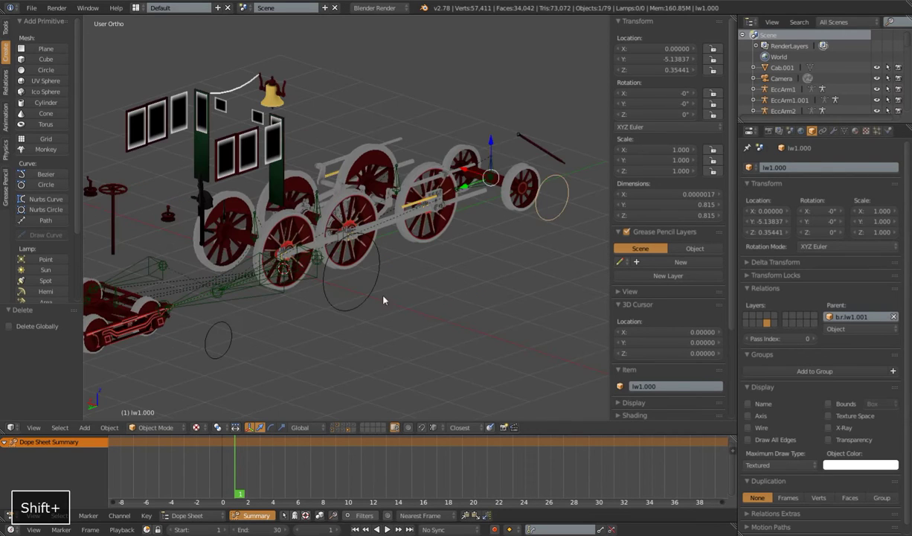
pyautogui.click(361, 308)
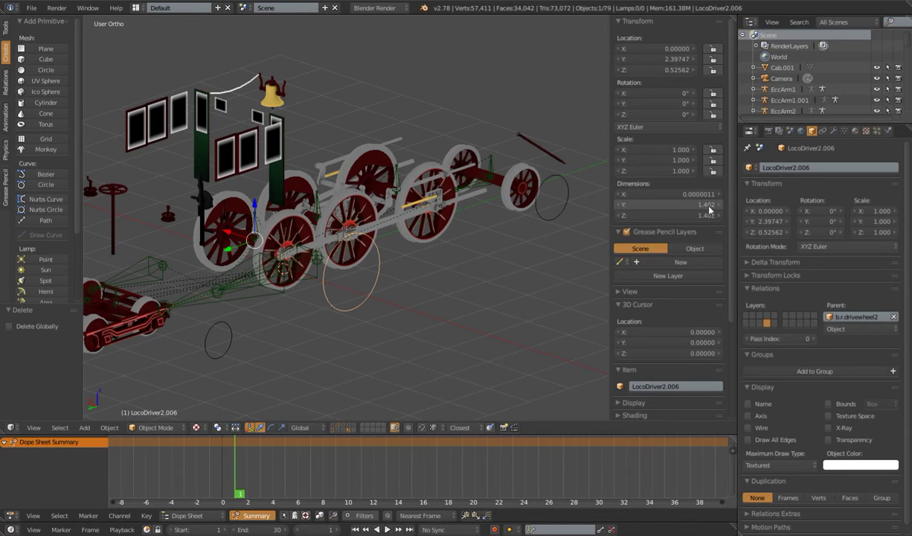
pyautogui.rightClick(280, 225)
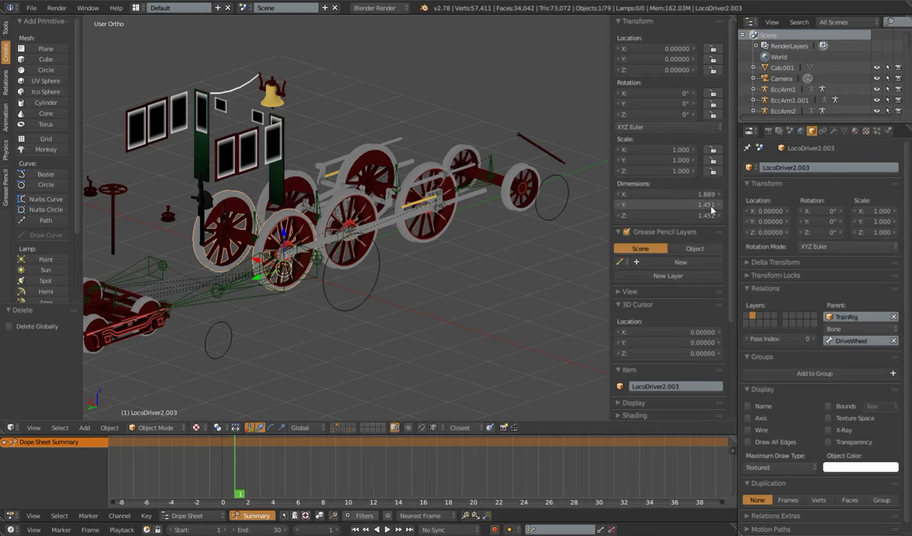
# Replace the Dope Sheet with the Text Editor to show the Wheel Math notes
pyautogui.scroll(-3, 395, 268)
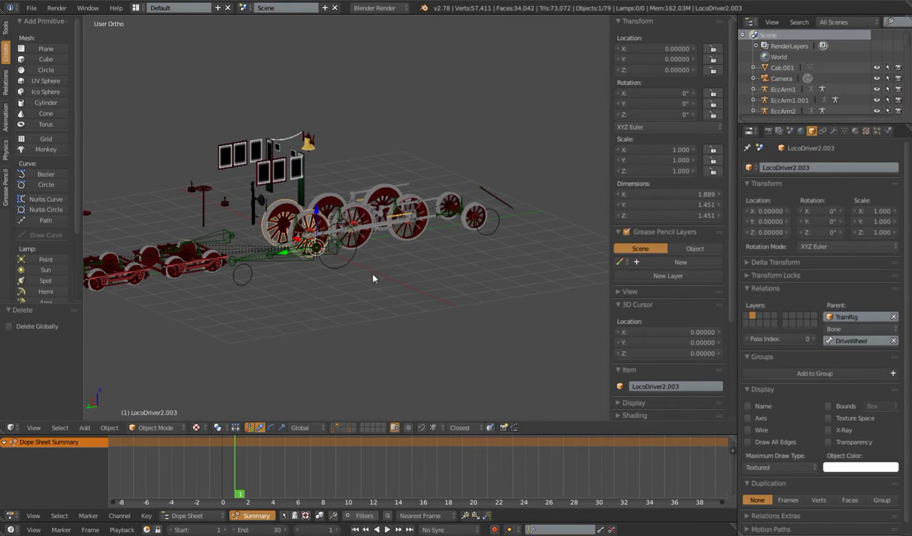
pyautogui.click(11, 515)
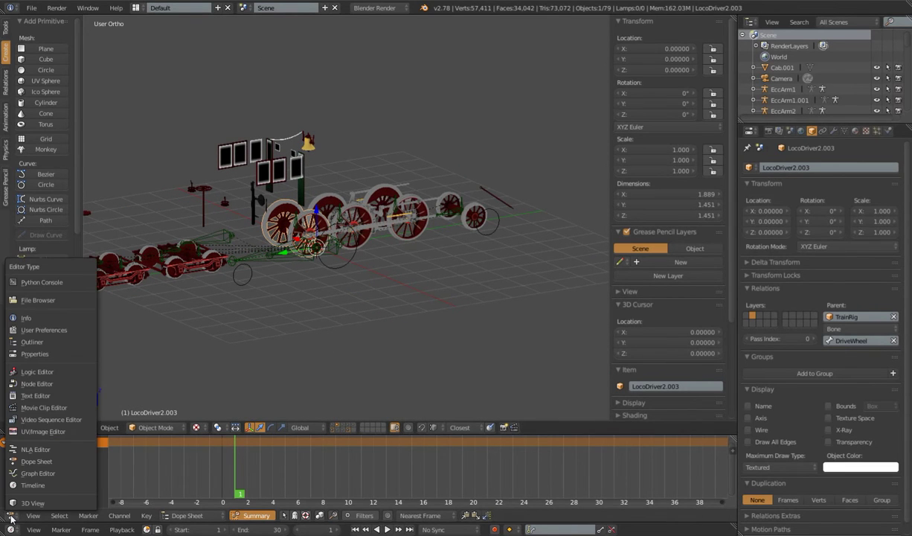
pyautogui.click(34, 395)
pyautogui.scroll(-3, 273, 358)
pyautogui.scroll(5, 334, 326)
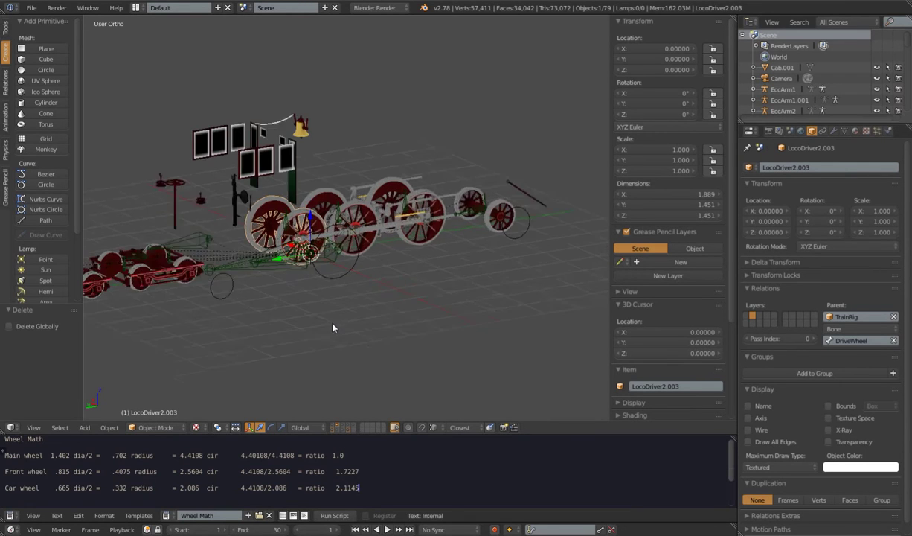
# Inspect the leading, tender and driving wheel circles' dimensions against the Wheel Math notes
pyautogui.keyDown('shift'); pyautogui.moveTo(332, 326); pyautogui.dragTo(372, 295, button='middle'); pyautogui.keyUp('shift')
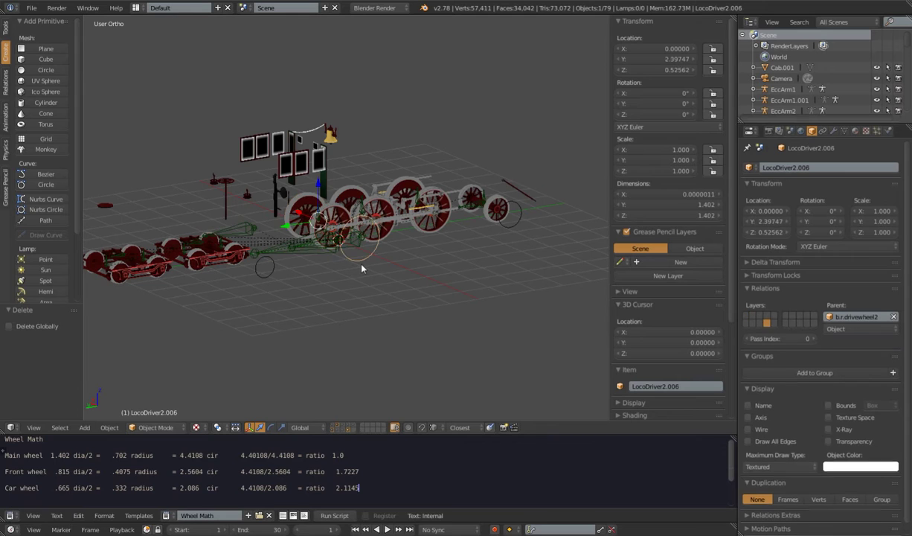
pyautogui.rightClick(510, 216)
pyautogui.rightClick(277, 275)
pyautogui.rightClick(369, 259)
pyautogui.moveTo(407, 287); pyautogui.dragTo(398, 292, button='middle')
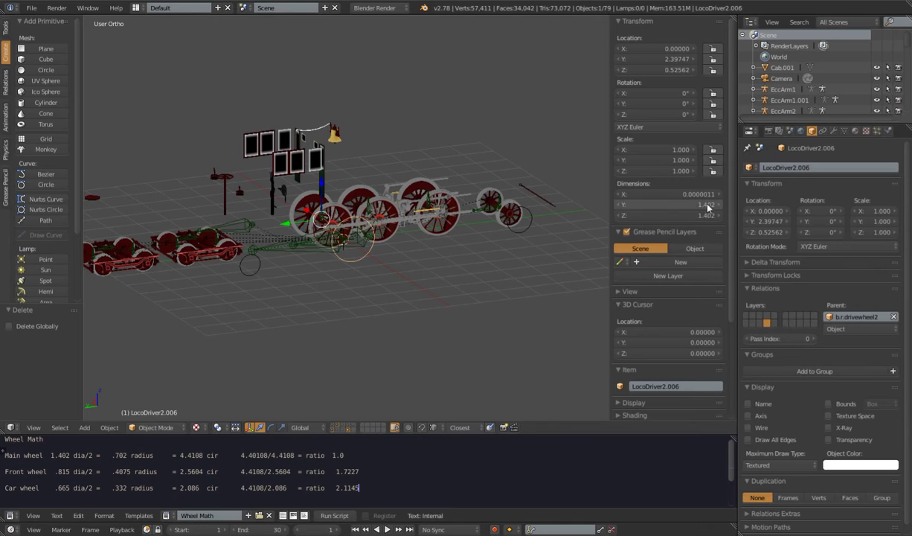
# Try Metric as the scene's length units and return the setting to None
pyautogui.click(791, 131)
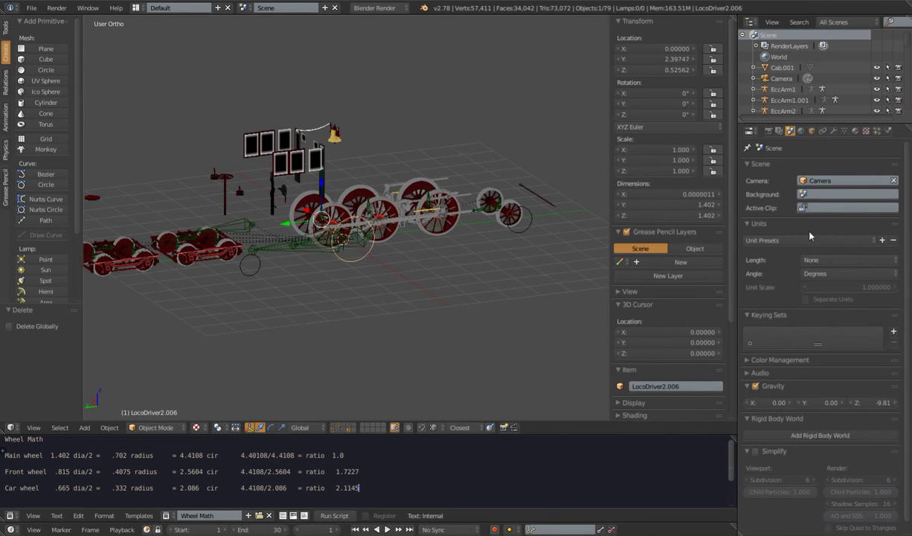
pyautogui.click(832, 261)
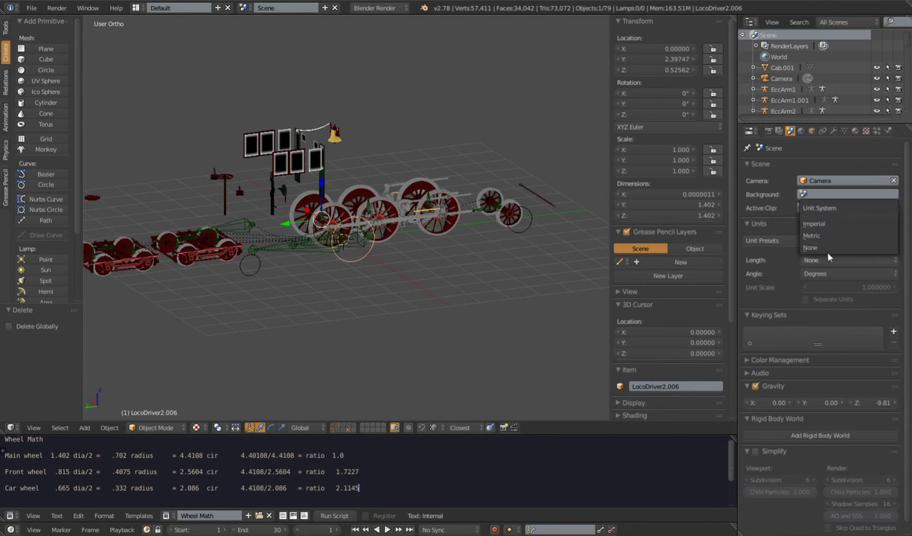
pyautogui.click(827, 237)
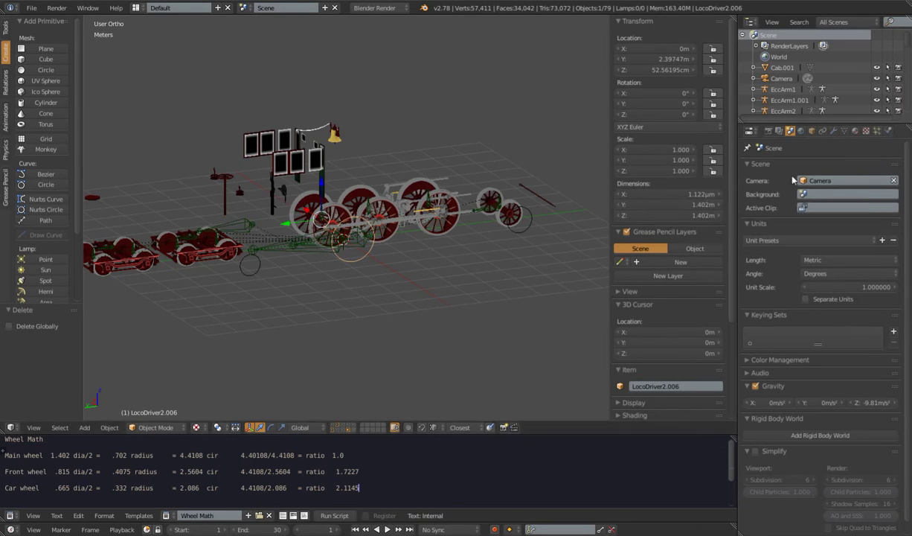
pyautogui.click(822, 261)
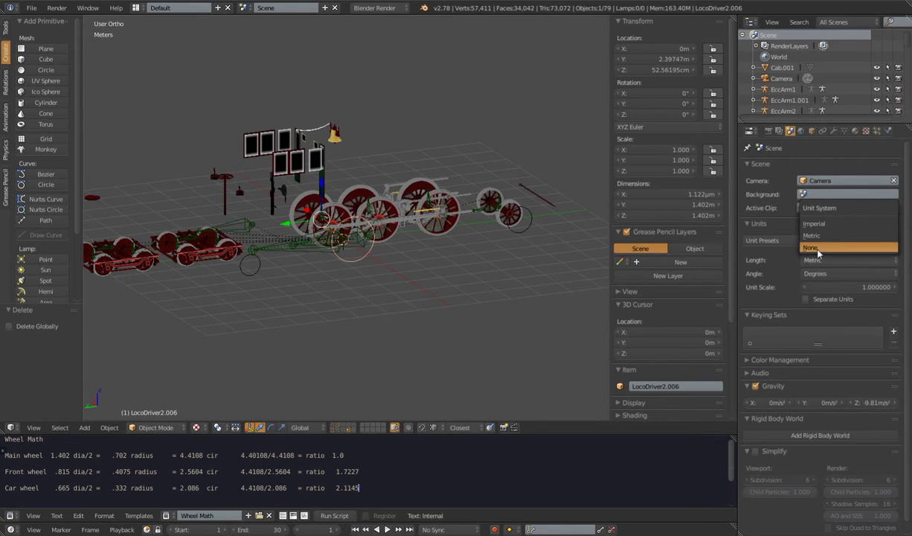
pyautogui.click(818, 253)
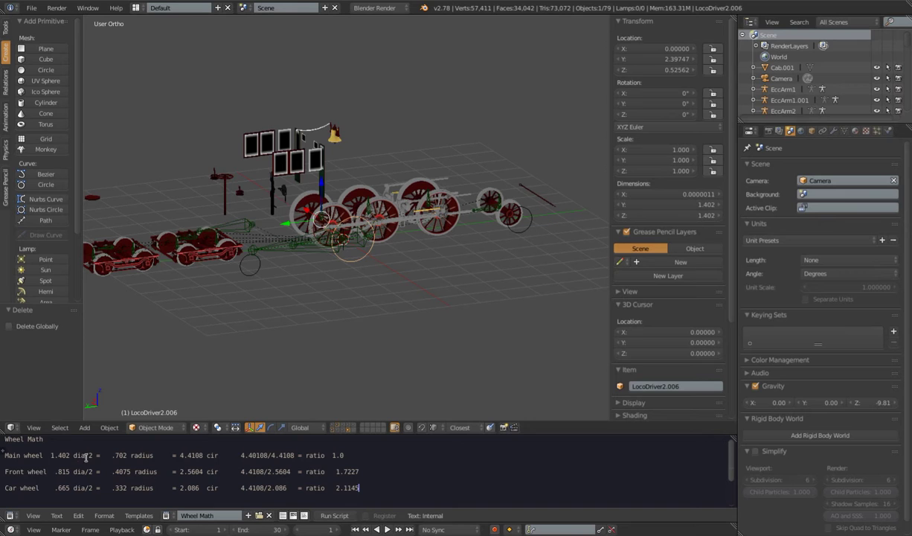
# Compare the driving and leading wheel circles' diameters with the radius, circumference and ratio figures in the Wheel Math notes
pyautogui.scroll(3, 385, 335)
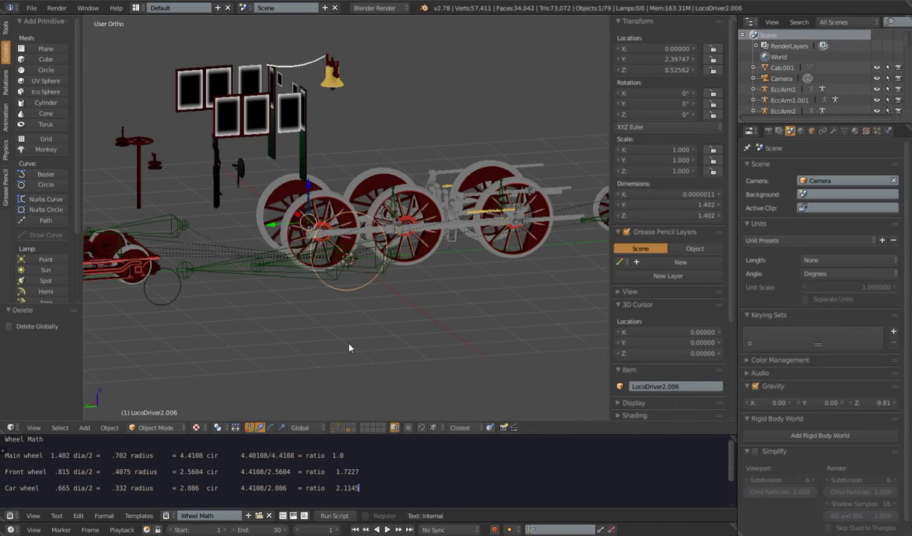
pyautogui.scroll(-1, 349, 347)
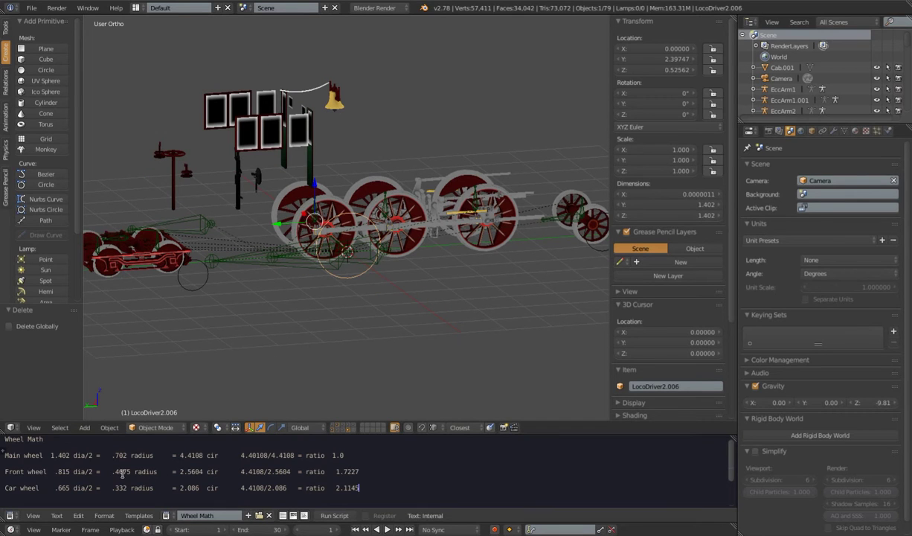
pyautogui.rightClick(570, 241)
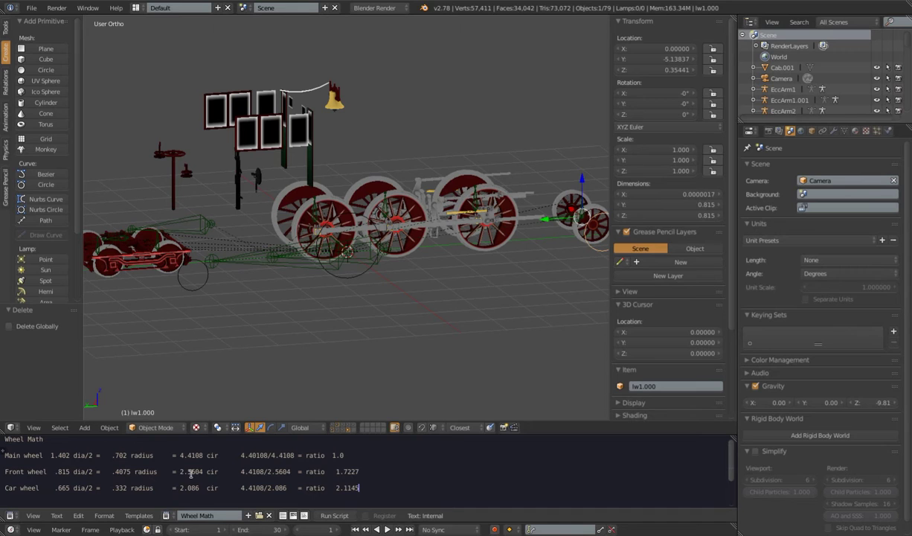
pyautogui.moveTo(386, 327); pyautogui.dragTo(396, 336, button='middle')
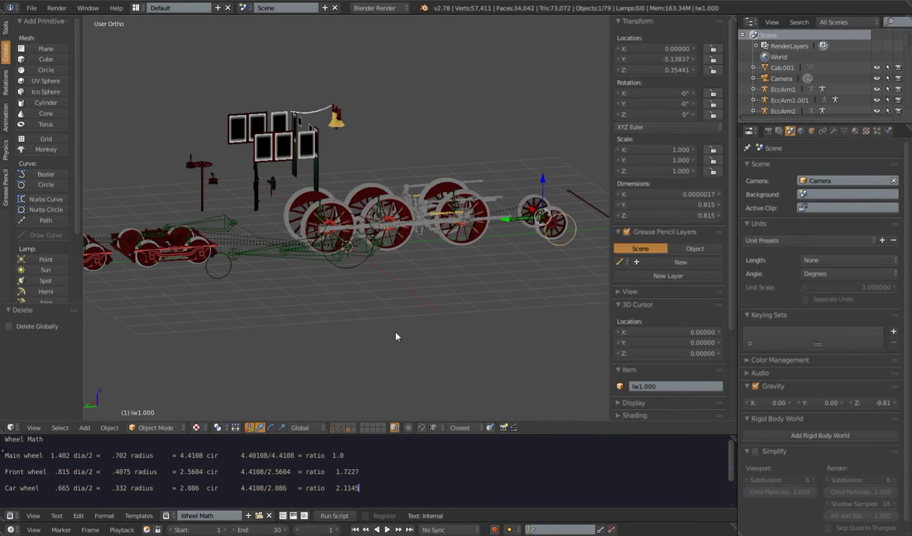
pyautogui.rightClick(380, 251)
pyautogui.rightClick(569, 242)
pyautogui.rightClick(346, 252)
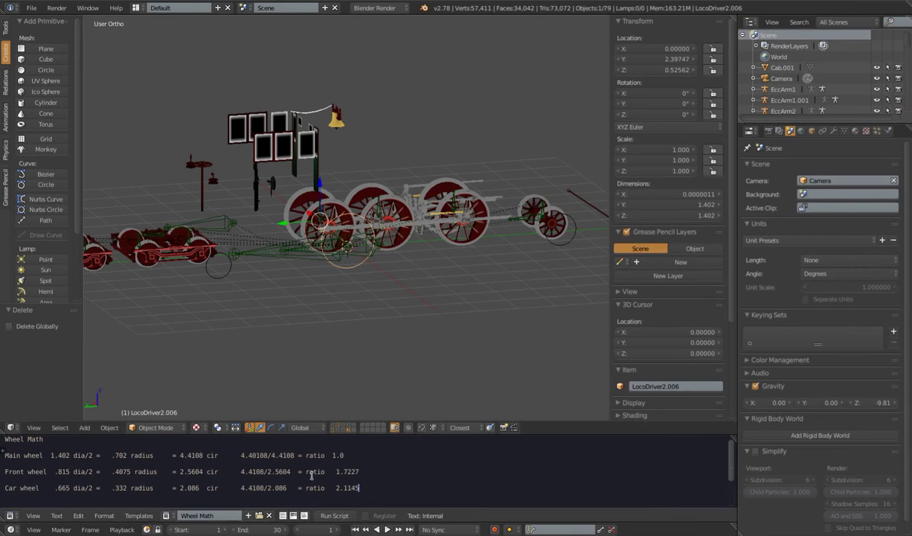
pyautogui.click(242, 463)
pyautogui.click(329, 488)
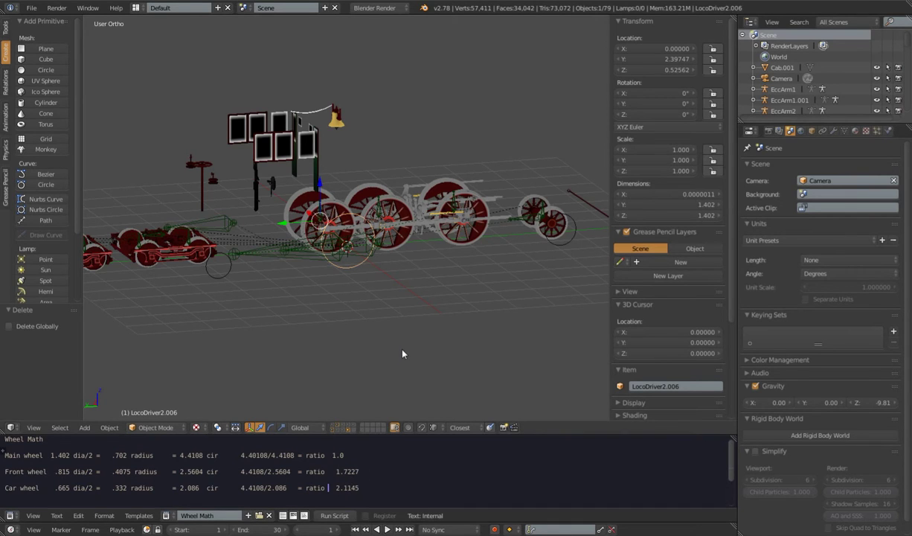
# Clear the DriveWheel bone's rotation and clear the scale of all visible rig bones
pyautogui.rightClick(309, 199)
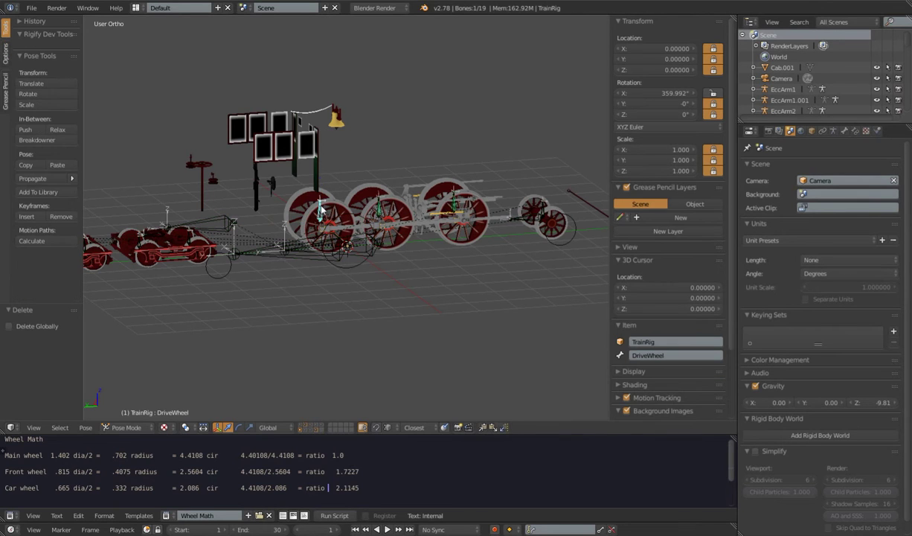
pyautogui.moveTo(382, 236); pyautogui.dragTo(390, 243, button='middle')
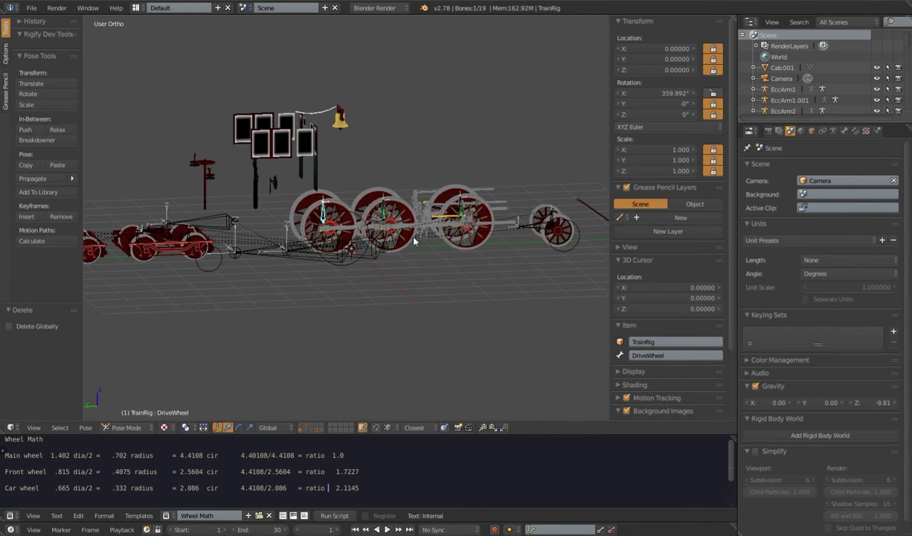
pyautogui.hotkey('alt', 'r')
pyautogui.hotkey('alt', 's')
pyautogui.press('a')
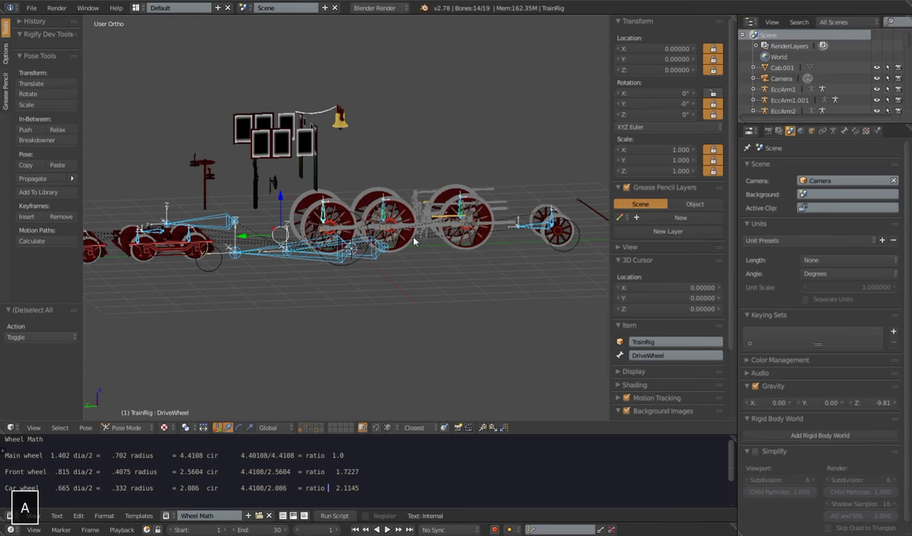
pyautogui.hotkey('alt', 's')
# Set the DriveWheel bone's X rotation to 1°
pyautogui.rightClick(310, 195)
pyautogui.rightClick(325, 208)
pyautogui.click(667, 92)
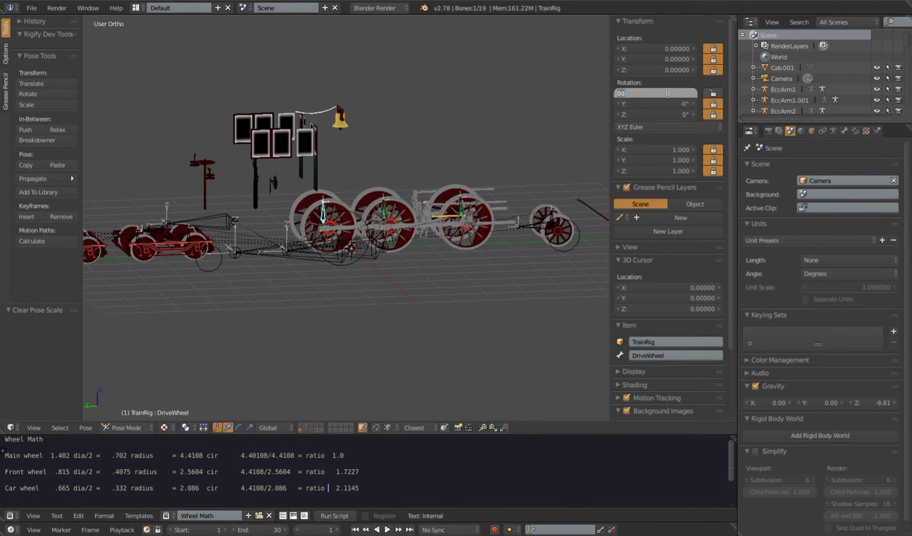
pyautogui.write('1')
pyautogui.press('Return')
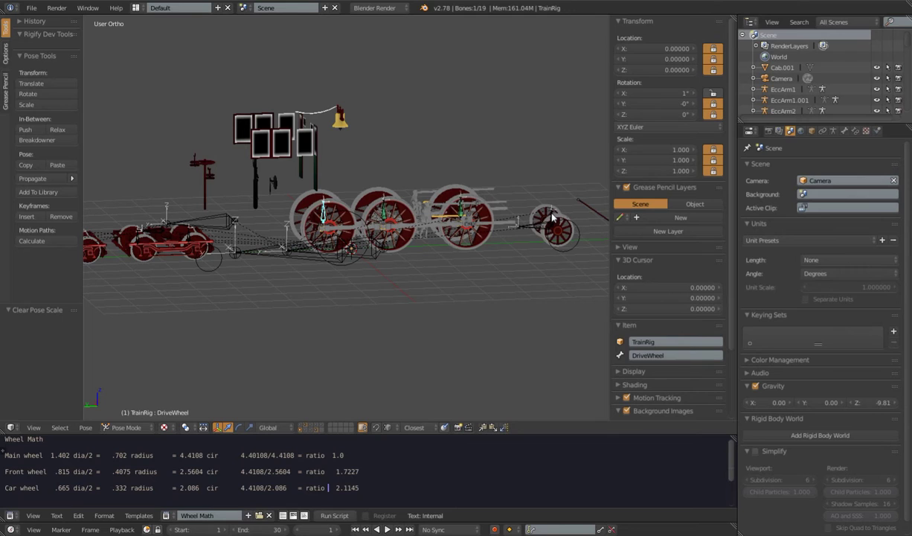
# Check the X rotations of the tender, driving and leading wheel bones against the ratios, ending with the Wheel Pivot bone selected
pyautogui.rightClick(552, 216)
pyautogui.rightClick(182, 230)
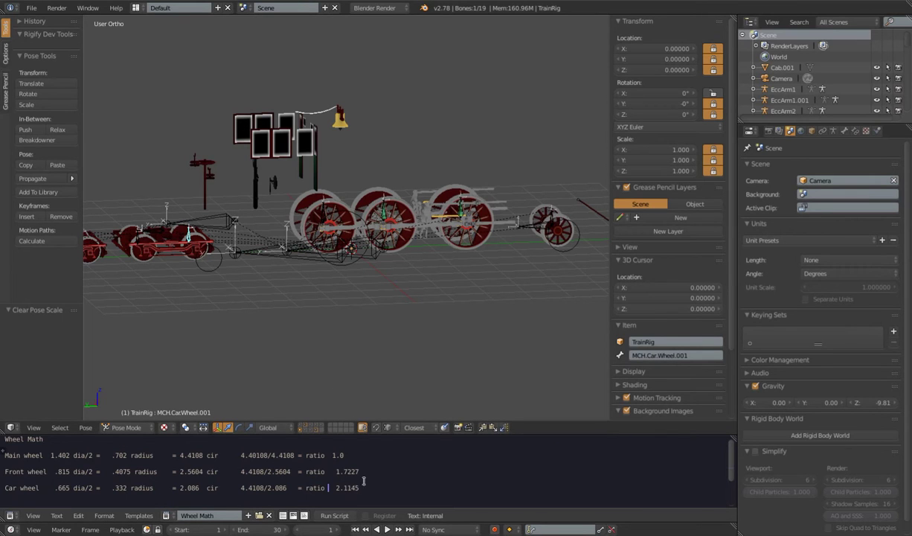
pyautogui.keyDown('shift'); pyautogui.moveTo(470, 275); pyautogui.dragTo(405, 296, button='middle'); pyautogui.keyUp('shift')
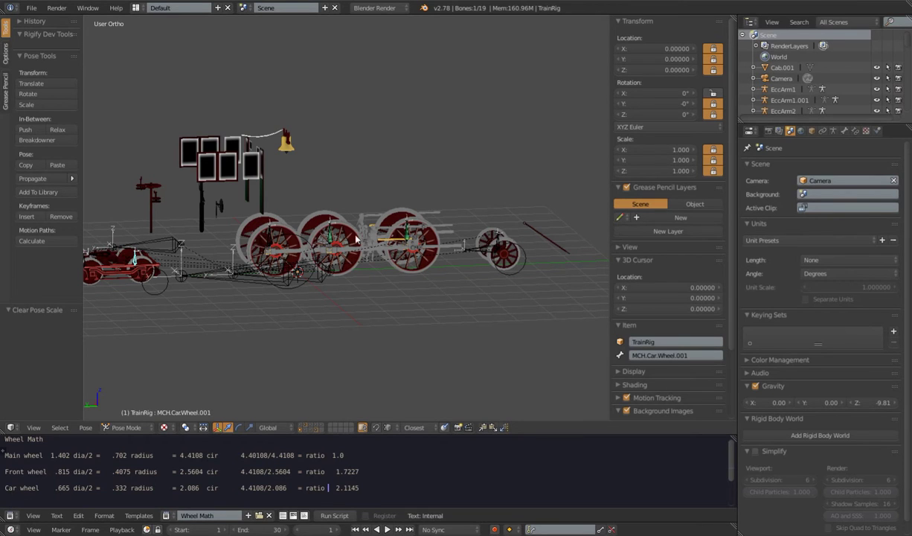
pyautogui.rightClick(262, 222)
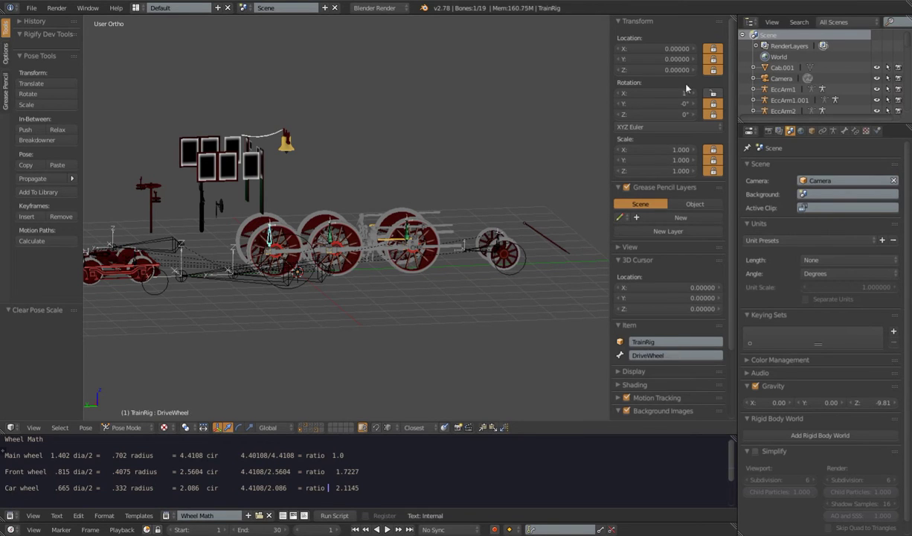
pyautogui.rightClick(499, 241)
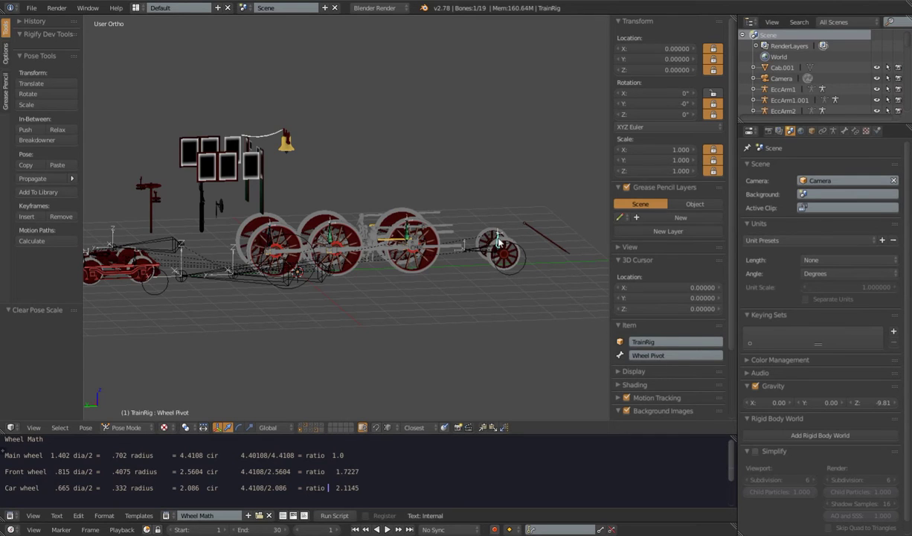
# Try a single driver without targets on the Wheel Pivot bone's X rotation and delete that driver
pyautogui.rightClick(657, 94)
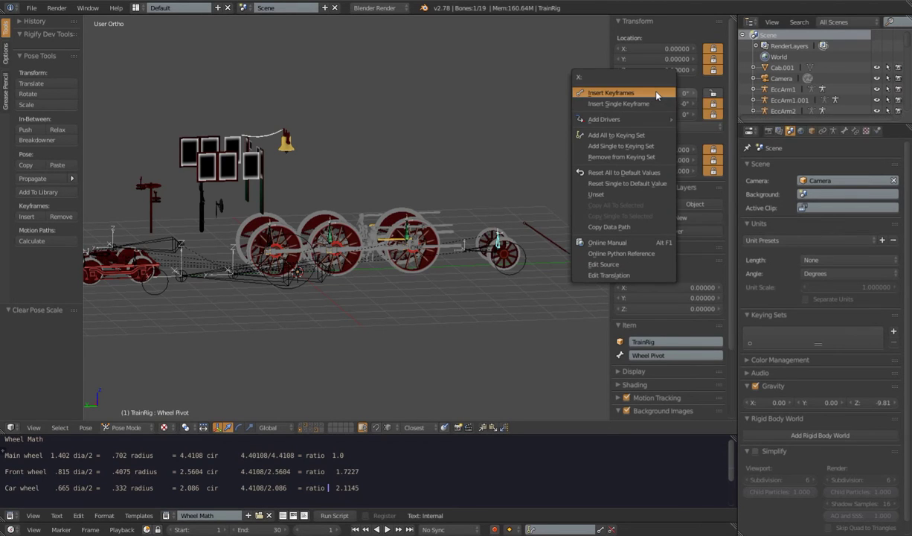
pyautogui.moveTo(628, 121)
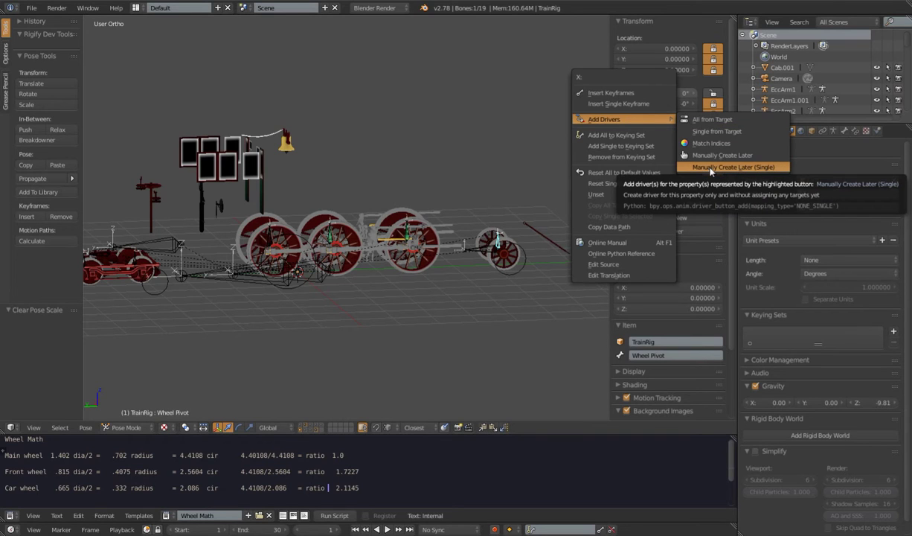
pyautogui.click(711, 169)
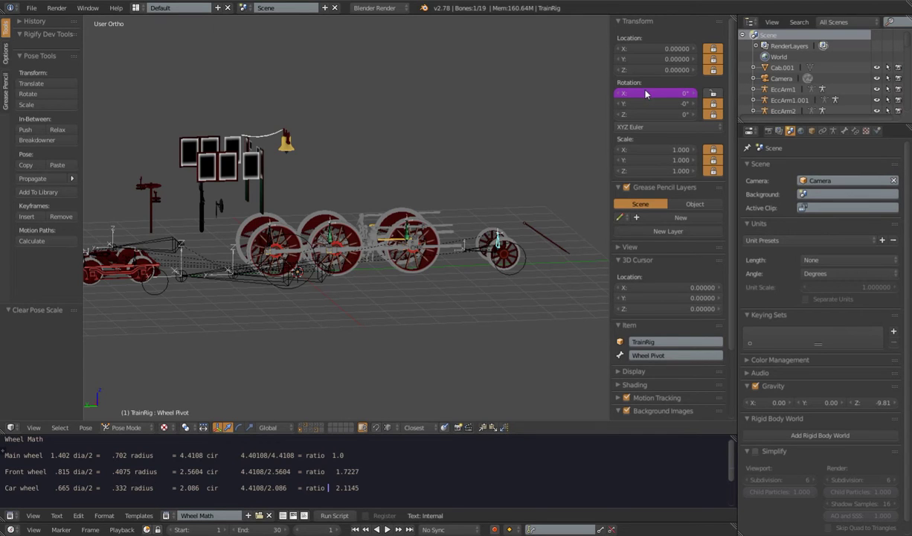
pyautogui.rightClick(637, 94)
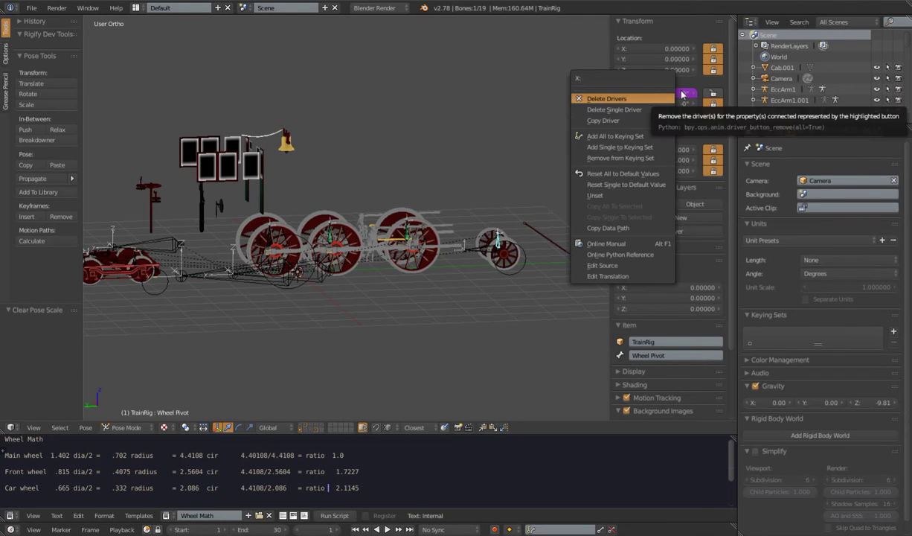
pyautogui.click(615, 110)
# Add a driver to only the Wheel Pivot bone's X rotation using Manually Create Later (Single)
pyautogui.rightClick(630, 88)
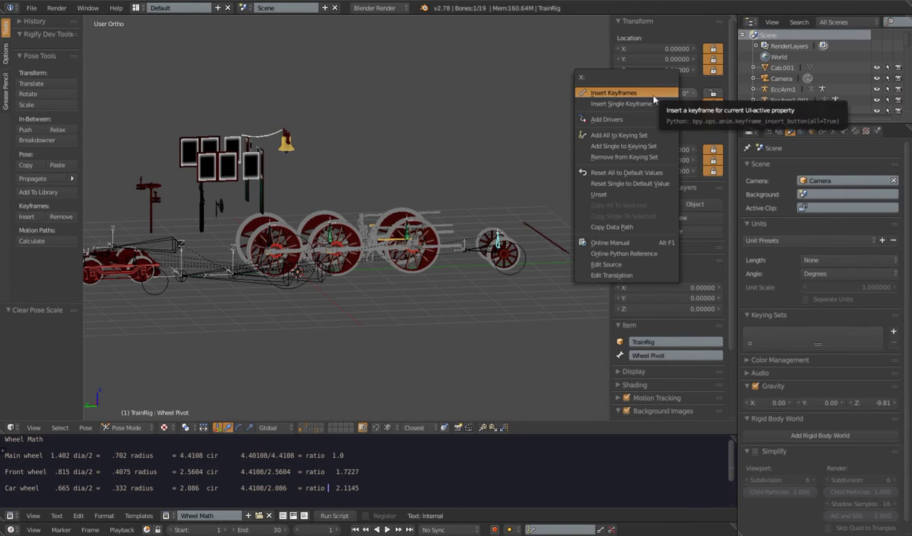
pyautogui.moveTo(632, 122)
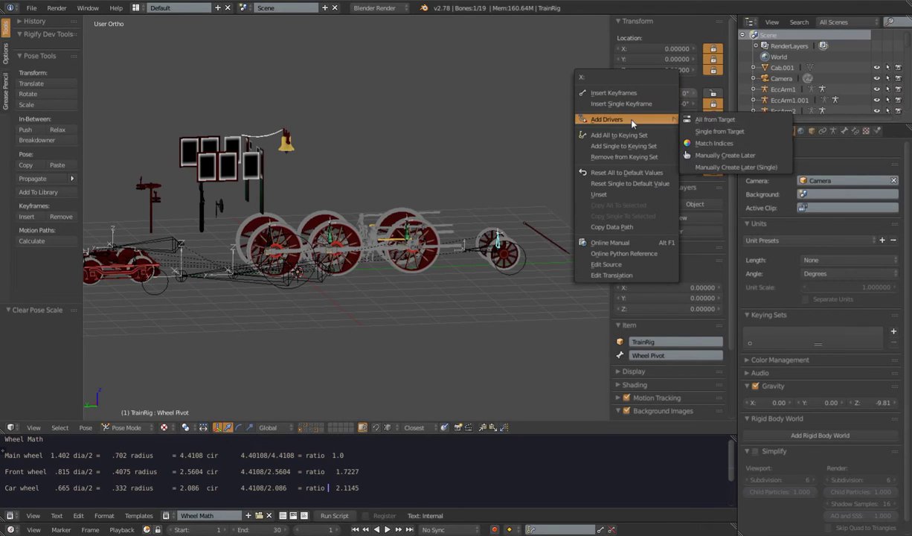
pyautogui.click(719, 169)
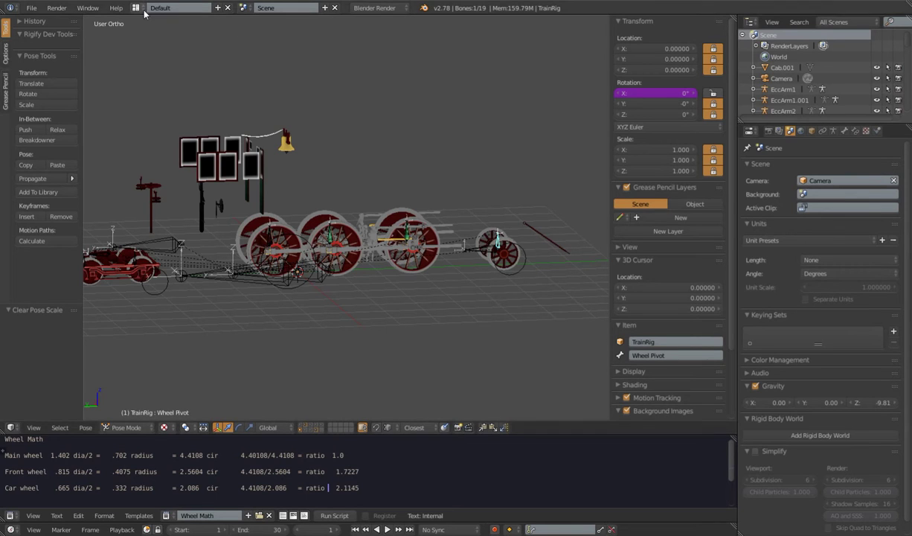
# Create a new screen layout named Drivers and split its 3D view into two side-by-side areas
pyautogui.click(218, 9)
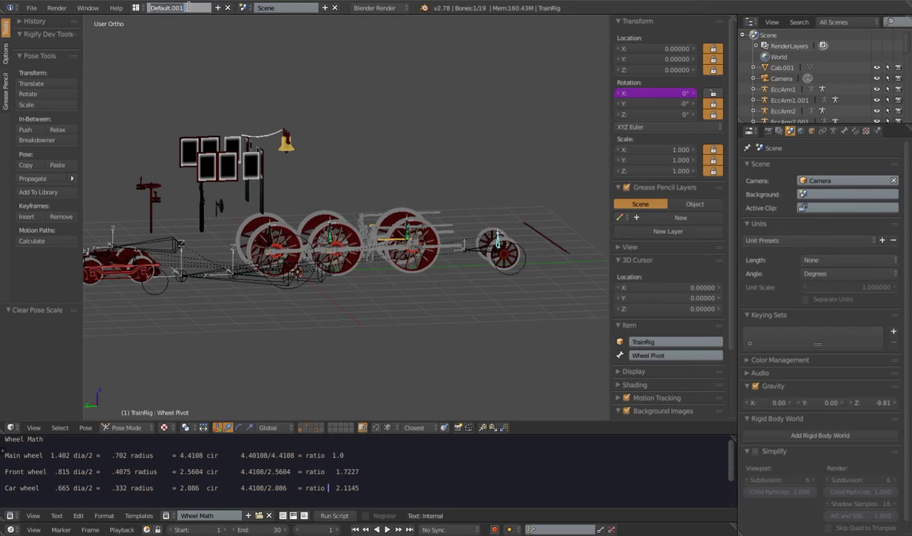
pyautogui.write('Drivers')
pyautogui.press('Return')
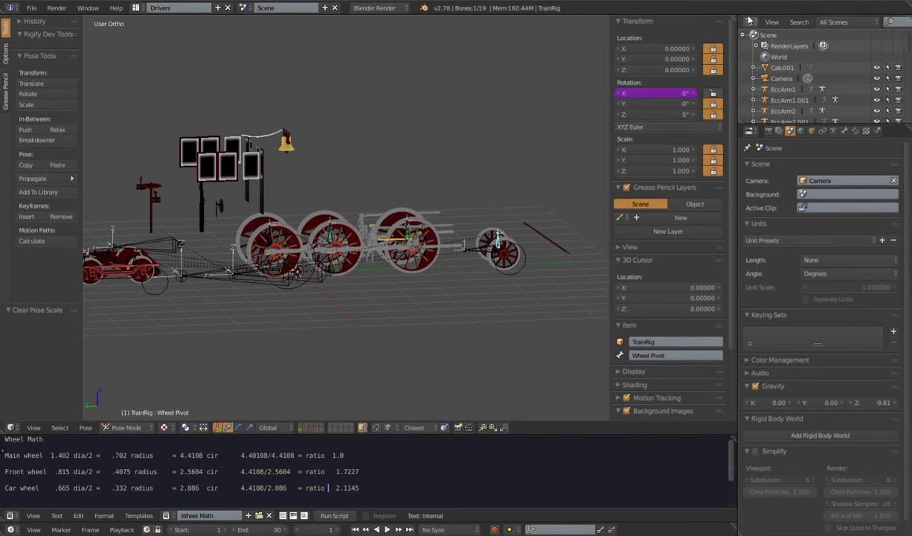
pyautogui.moveTo(726, 18); pyautogui.dragTo(360, 27)
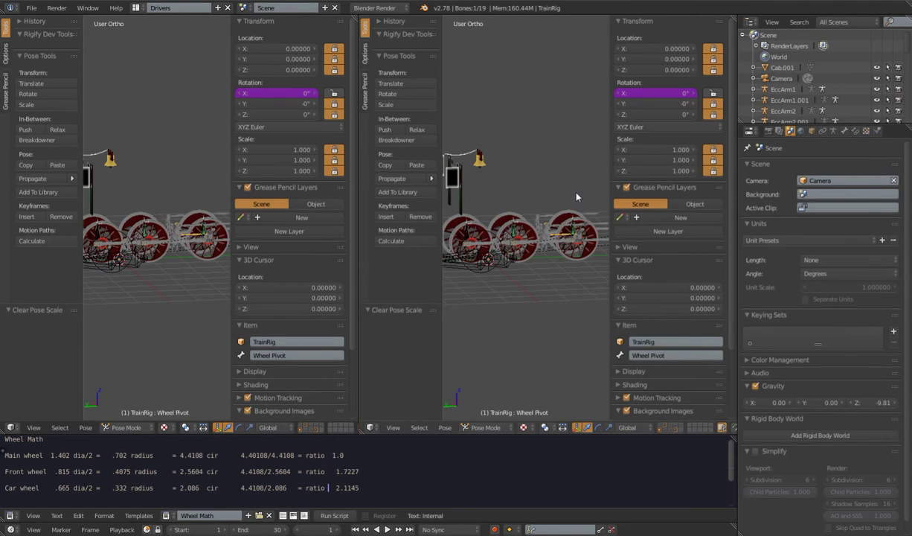
# Hide the tool shelf in one 3D view and turn the other into a Graph Editor in Drivers mode
pyautogui.press('t')
pyautogui.scroll(-2, 488, 217)
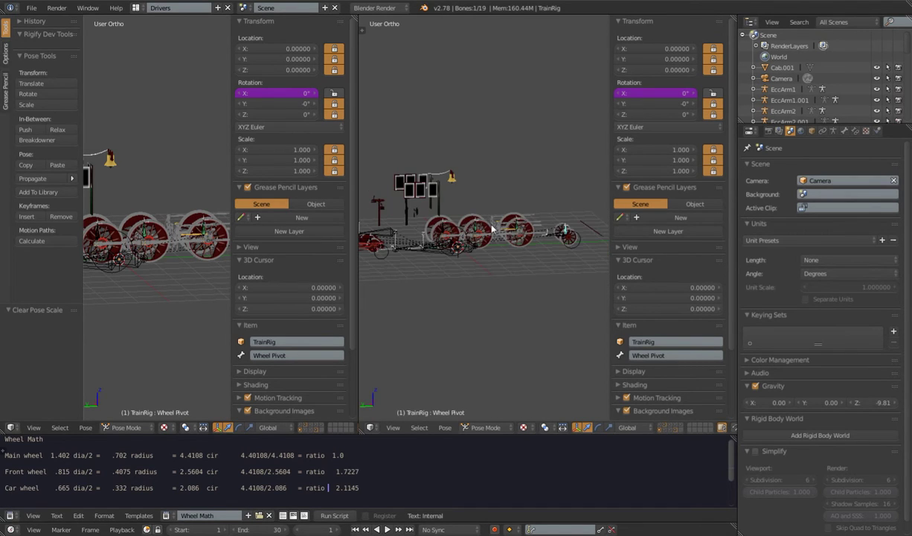
pyautogui.keyDown('shift'); pyautogui.moveTo(488, 278); pyautogui.dragTo(511, 274, button='middle'); pyautogui.keyUp('shift')
pyautogui.click(11, 427)
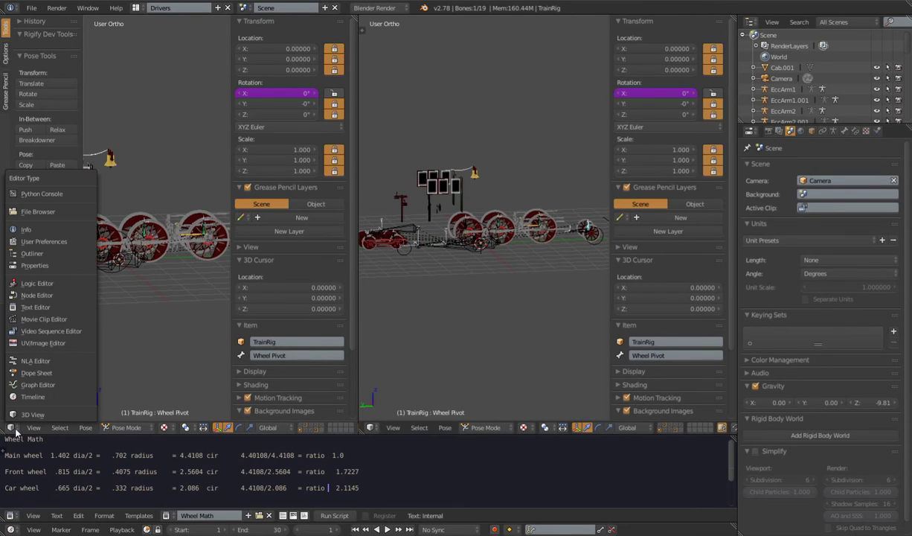
pyautogui.click(25, 385)
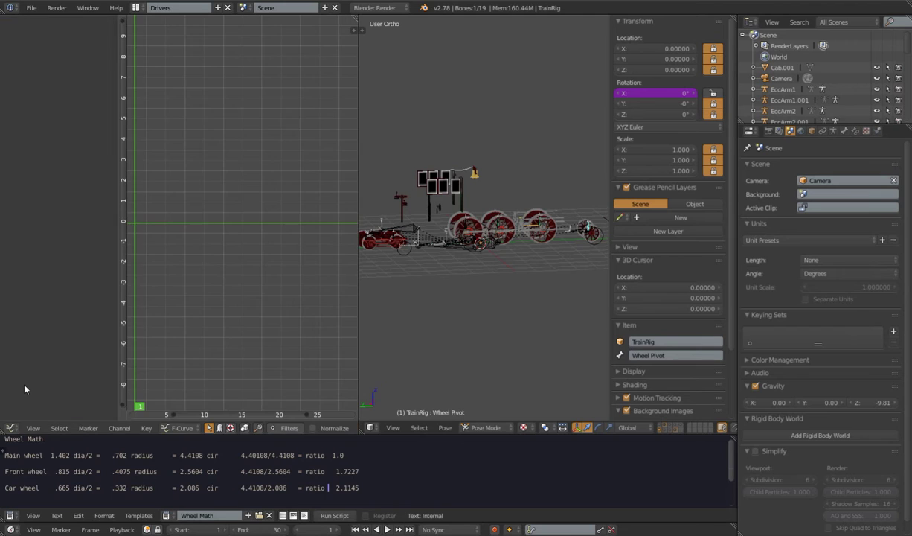
pyautogui.click(175, 428)
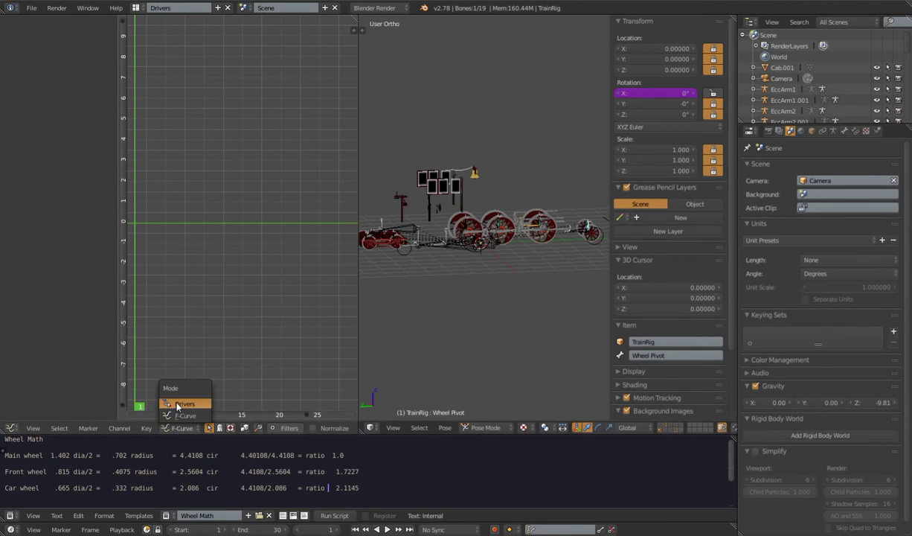
pyautogui.click(177, 404)
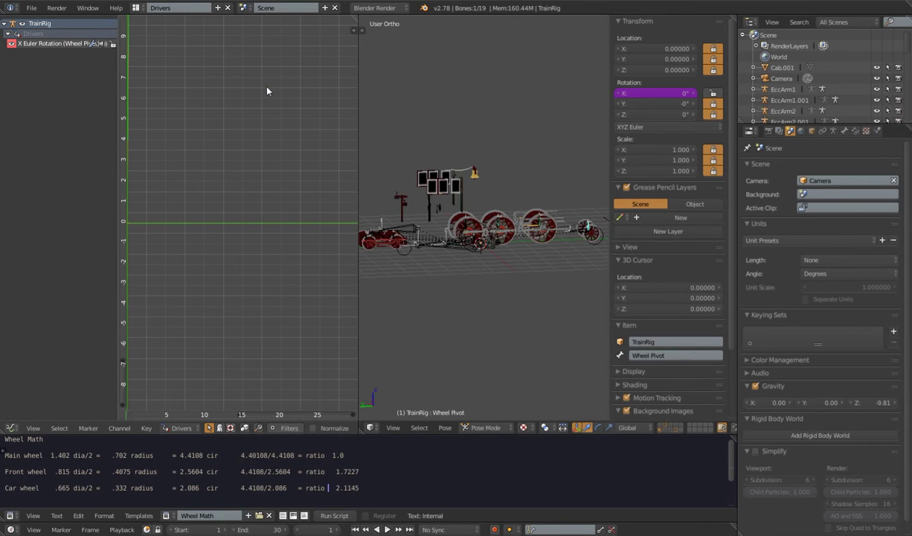
# Select the Wheel Pivot bone's X Euler Rotation driver channel and display its driver settings beside the graph
pyautogui.press('n')
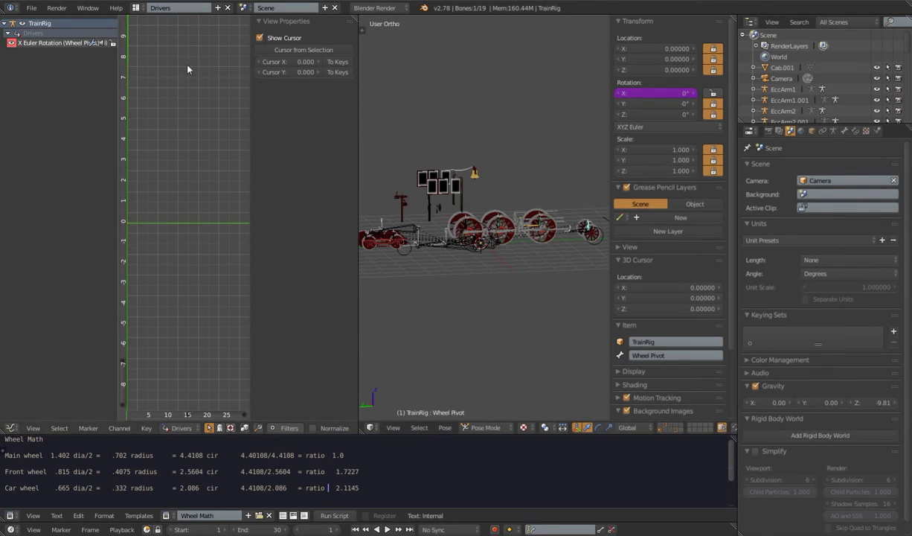
pyautogui.click(45, 44)
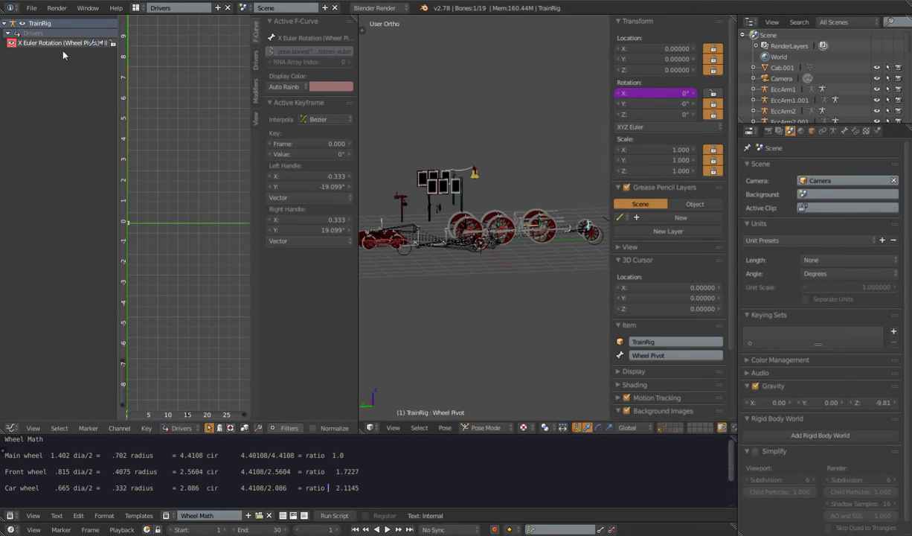
pyautogui.click(257, 66)
pyautogui.click(256, 89)
pyautogui.click(256, 116)
pyautogui.click(256, 84)
pyautogui.click(253, 63)
pyautogui.click(256, 31)
pyautogui.click(257, 60)
pyautogui.click(252, 95)
pyautogui.click(256, 112)
pyautogui.click(256, 93)
pyautogui.click(256, 63)
pyautogui.click(256, 31)
pyautogui.click(256, 62)
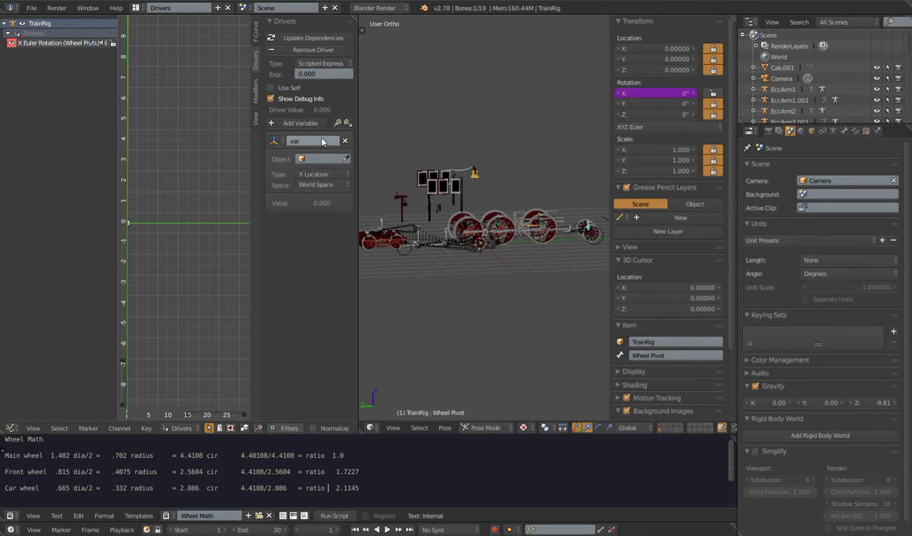
# Check the DriveWheel bone's name and X rotation, ending with the Wheel Pivot bone selected again
pyautogui.click(466, 222)
pyautogui.rightClick(466, 221)
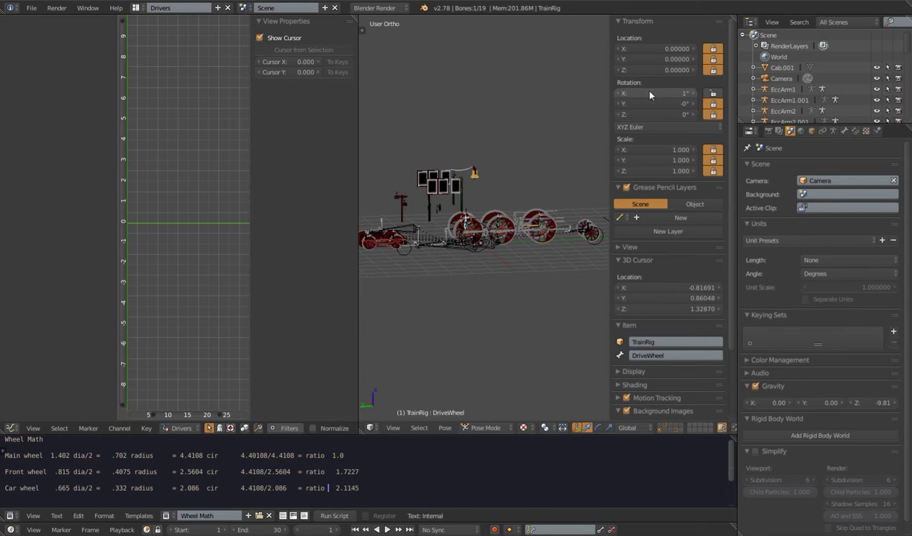
pyautogui.rightClick(588, 229)
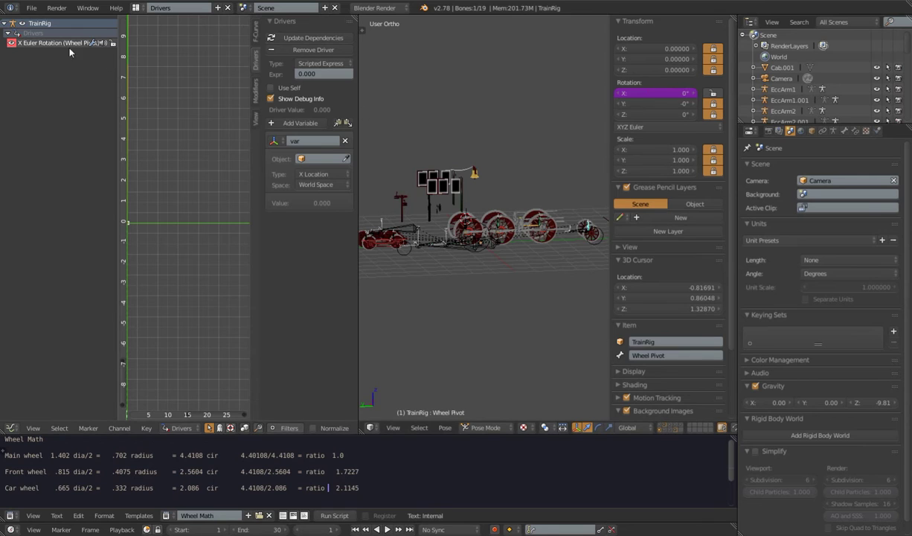
# Set the driver variable's target object to TrainRig and its target bone to DriveWheel
pyautogui.click(321, 159)
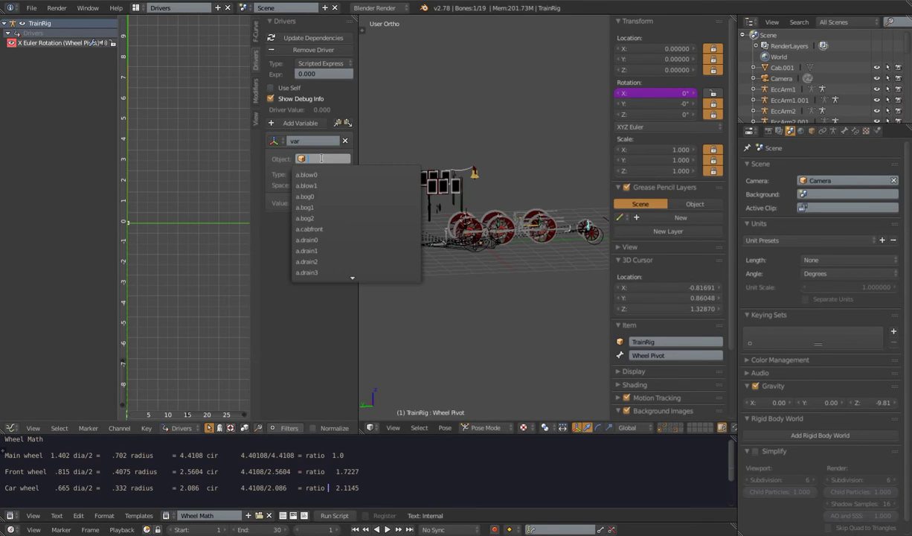
pyautogui.write('rig')
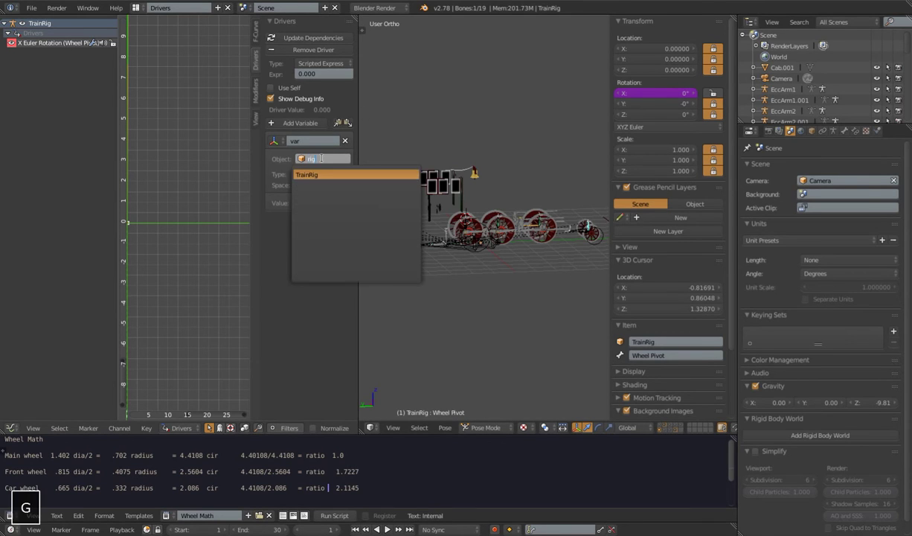
pyautogui.click(316, 174)
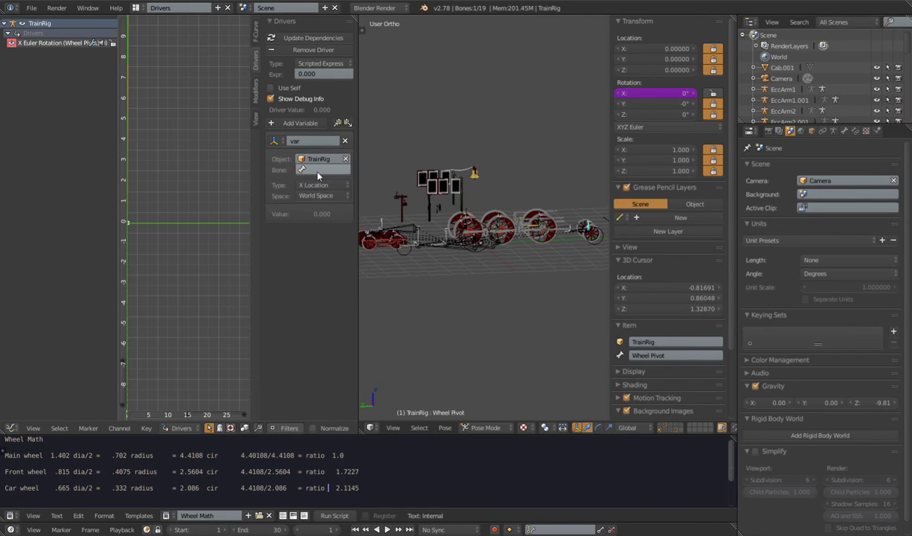
pyautogui.click(313, 170)
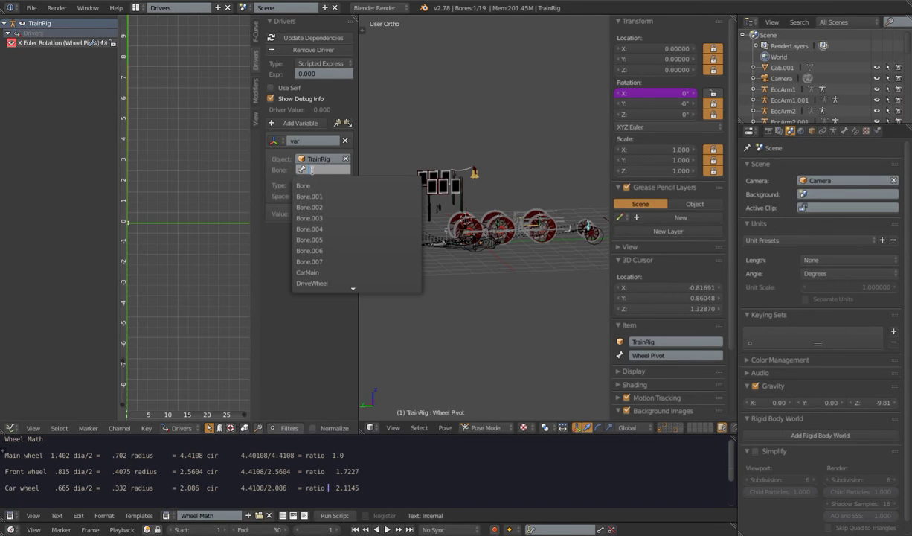
pyautogui.click(309, 272)
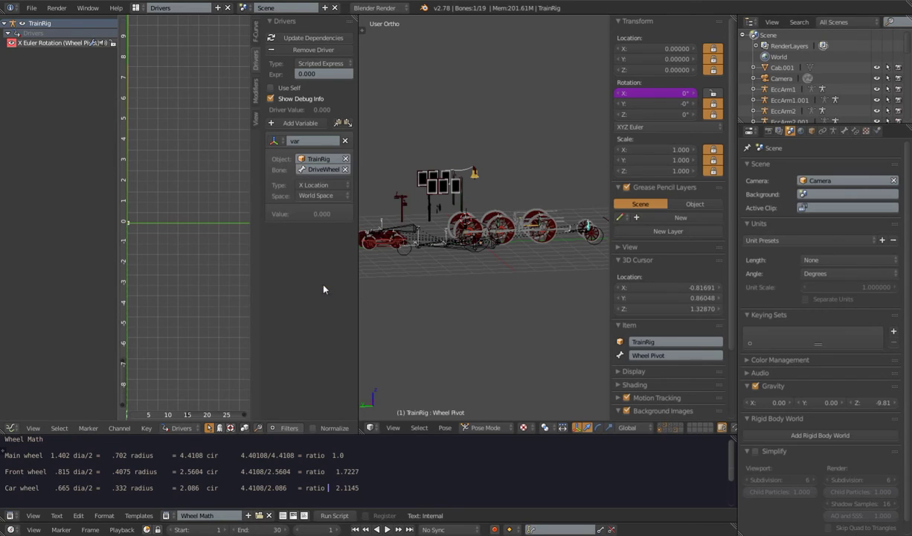
# Make the driver variable read X Rotation in Local Space and compare it with the DriveWheel bone's rotation
pyautogui.click(309, 185)
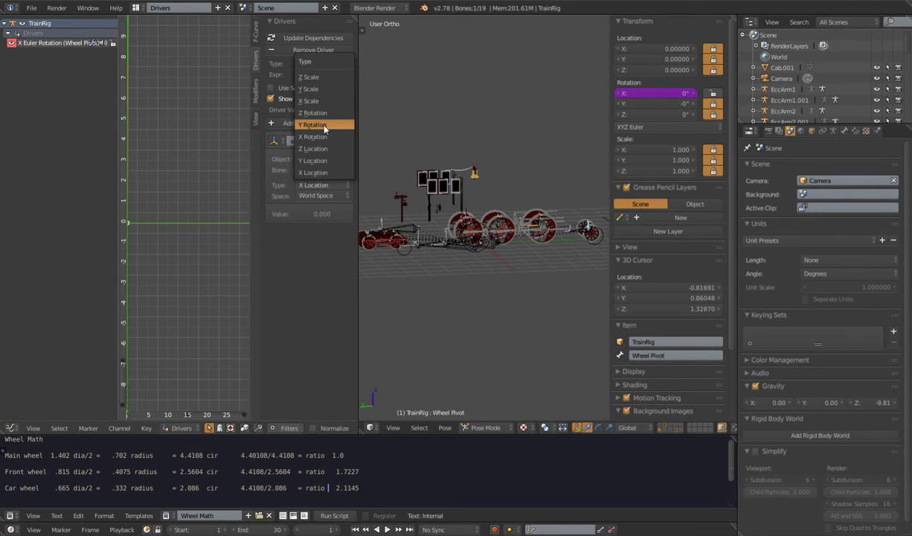
pyautogui.click(320, 136)
pyautogui.click(307, 193)
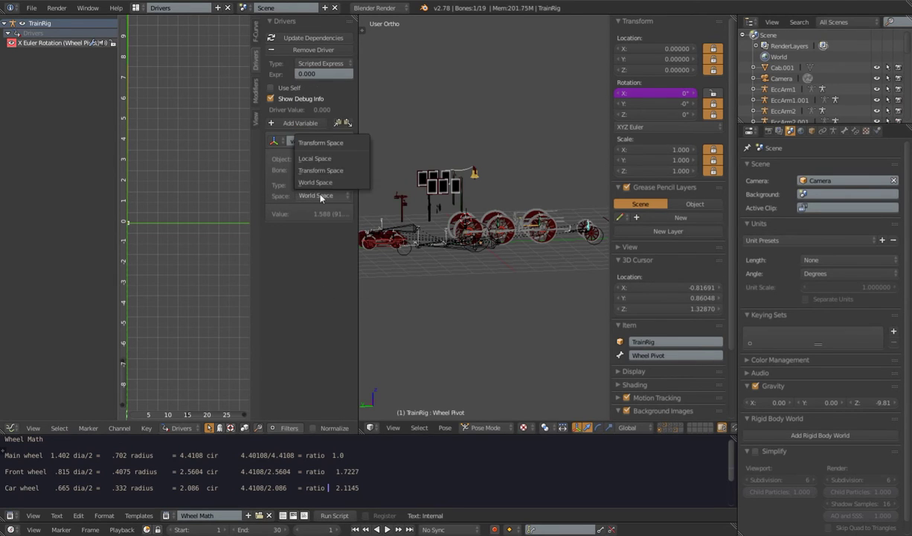
pyautogui.click(315, 159)
pyautogui.click(308, 38)
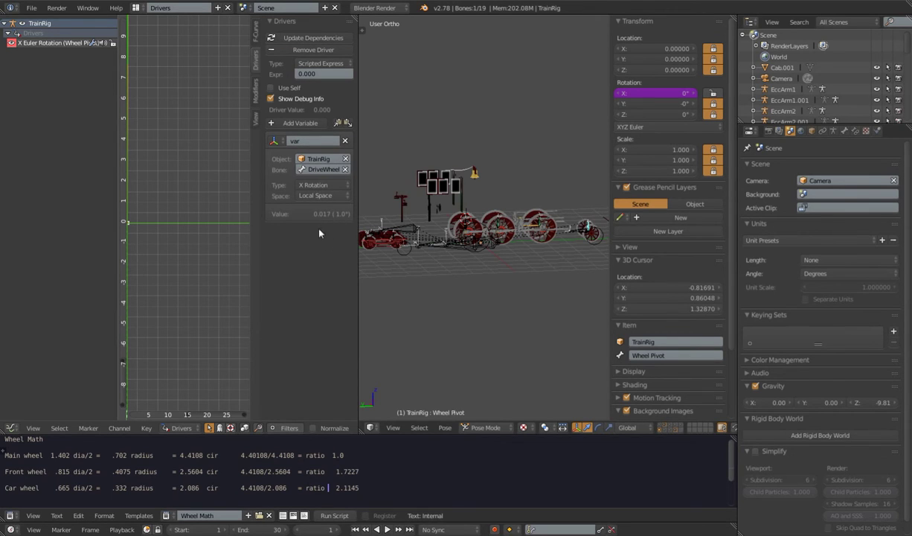
pyautogui.rightClick(467, 225)
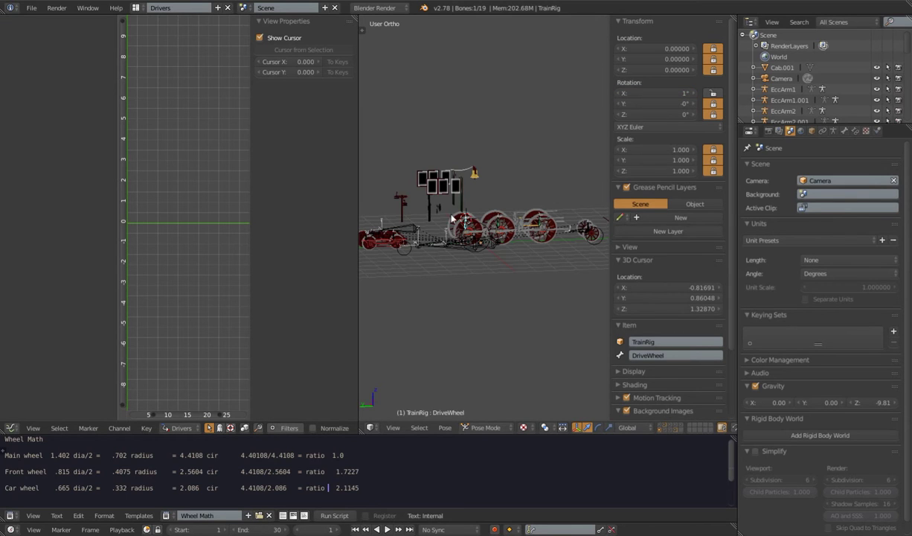
pyautogui.rightClick(590, 229)
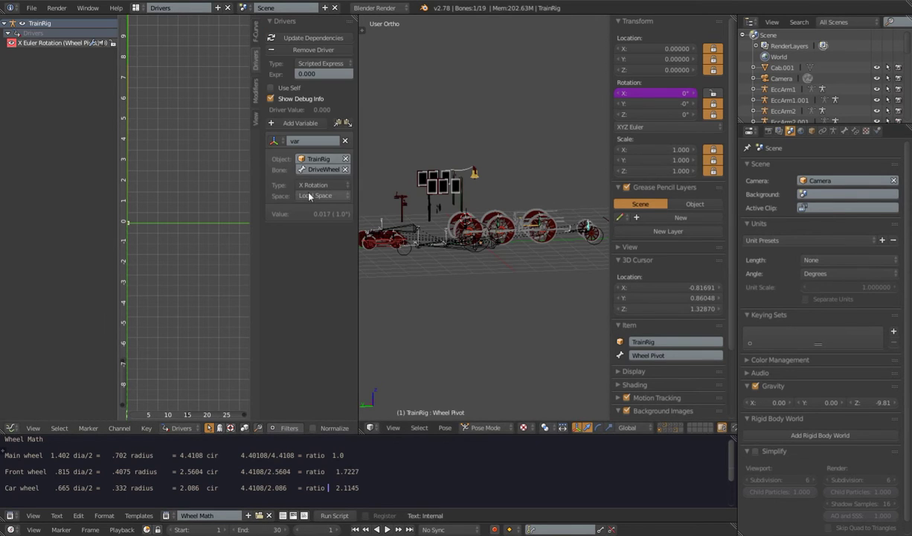
# Set the Wheel Pivot driver's scripted expression to var*1.7227
pyautogui.click(311, 69)
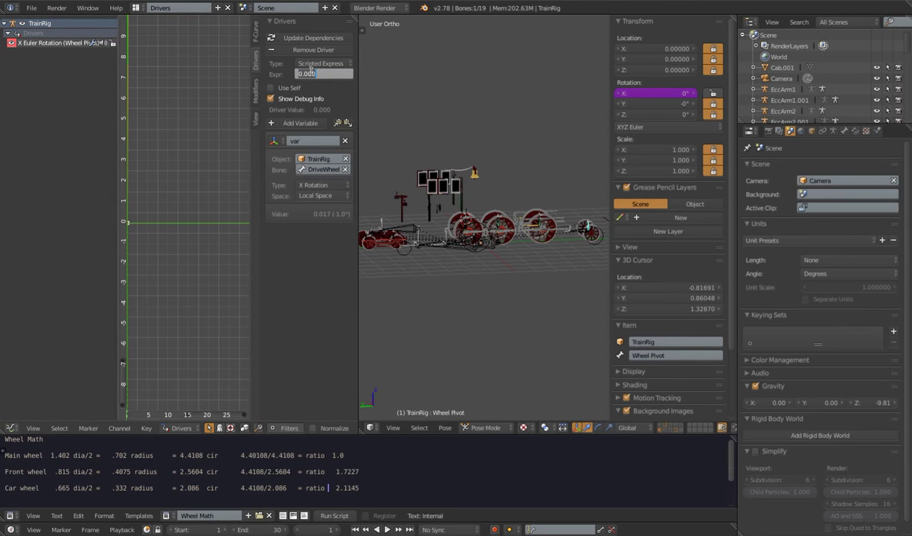
pyautogui.write('var*')
pyautogui.write('1.7227')
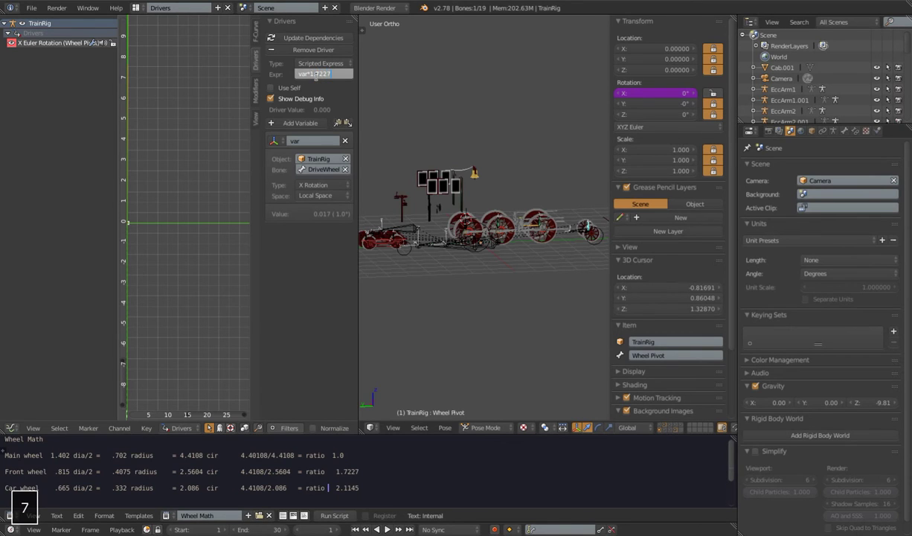
pyautogui.press('Return')
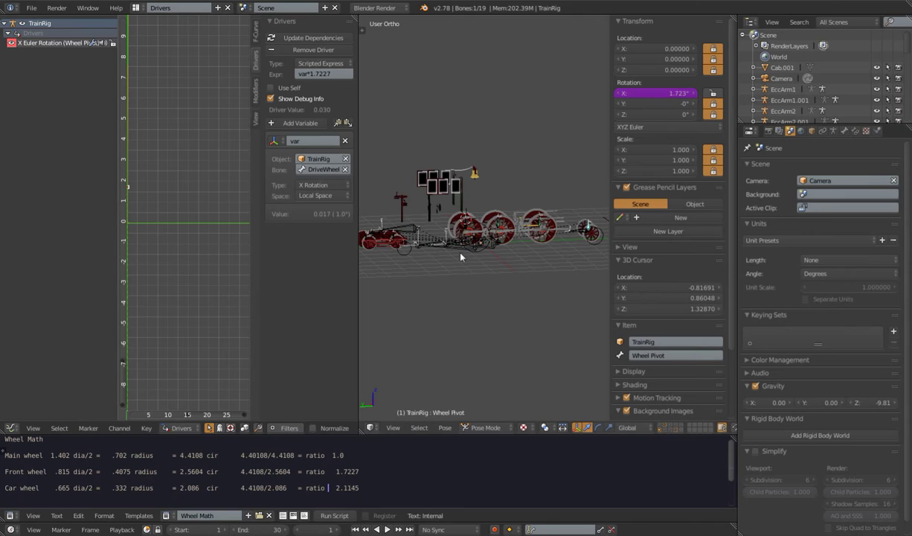
# Copy the Wheel Pivot bone's X rotation driver onto the X rotation of the tender bone MCH.Car.Wheel.001
pyautogui.rightClick(651, 96)
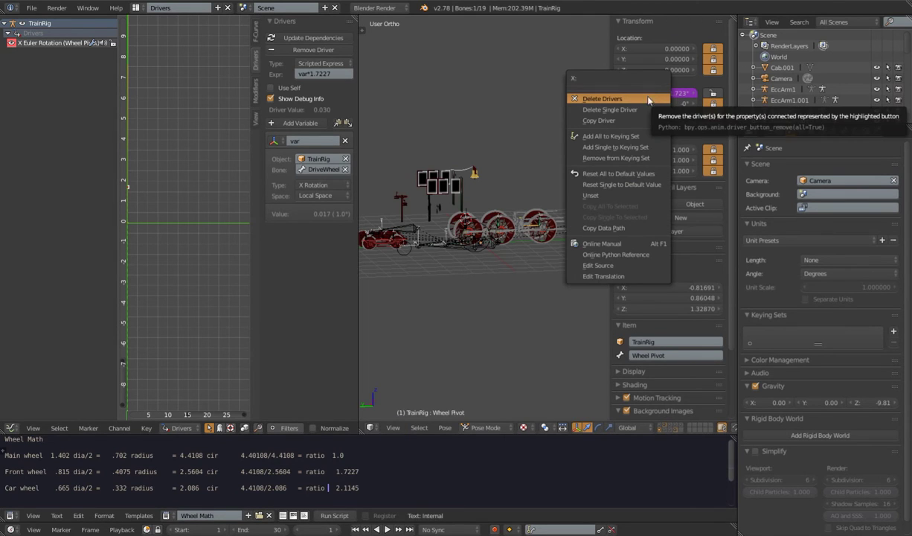
pyautogui.click(631, 121)
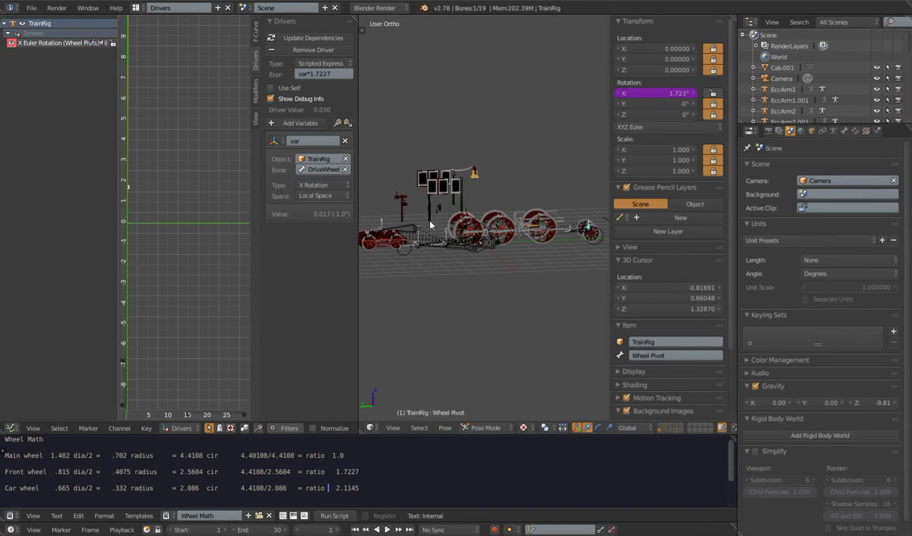
pyautogui.rightClick(393, 237)
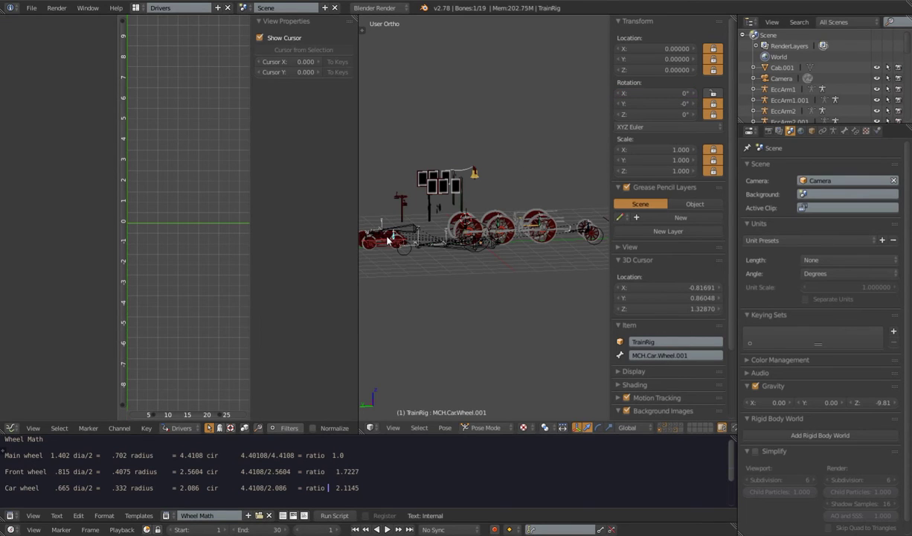
pyautogui.rightClick(657, 96)
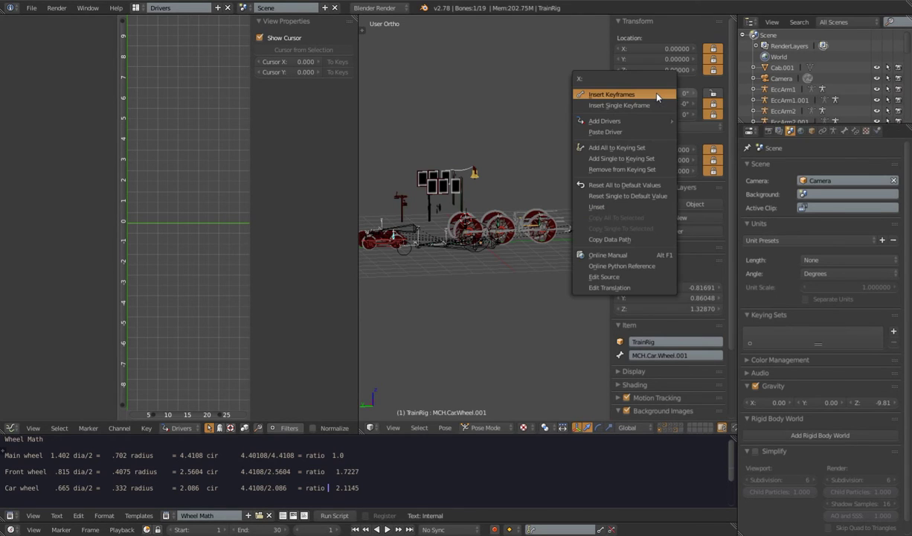
pyautogui.click(628, 133)
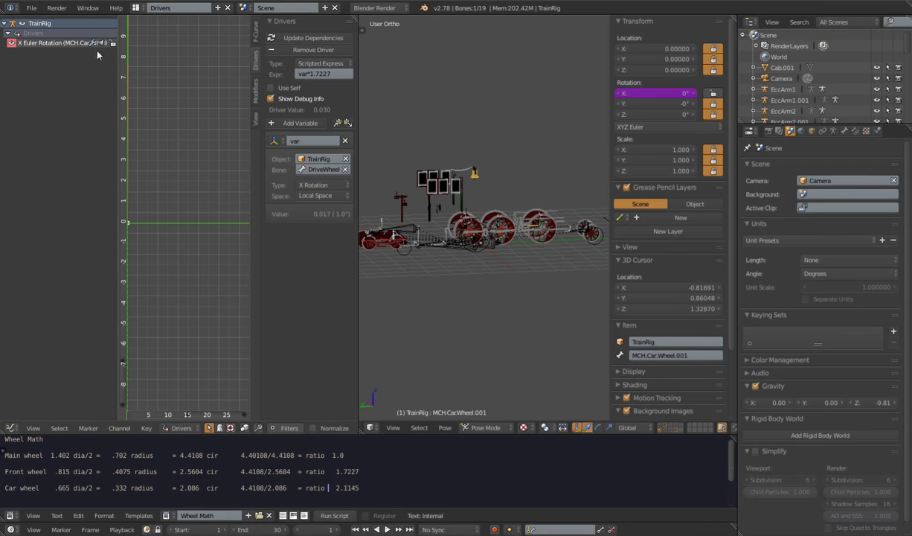
# Set the tender wheel driver's expression to var*2.1145 and update its dependencies
pyautogui.click(338, 74)
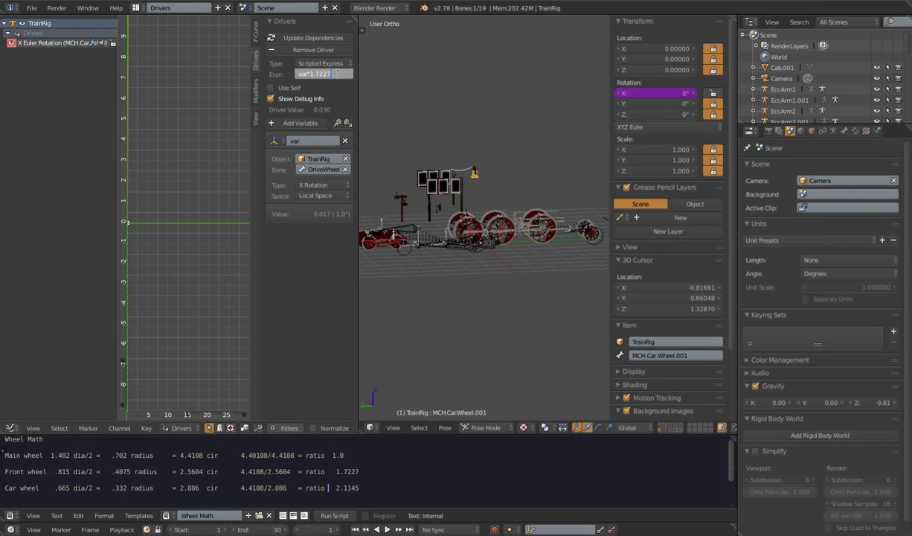
pyautogui.press('BackSpace')
pyautogui.press('BackSpace')
pyautogui.press('BackSpace')
pyautogui.write('2.')
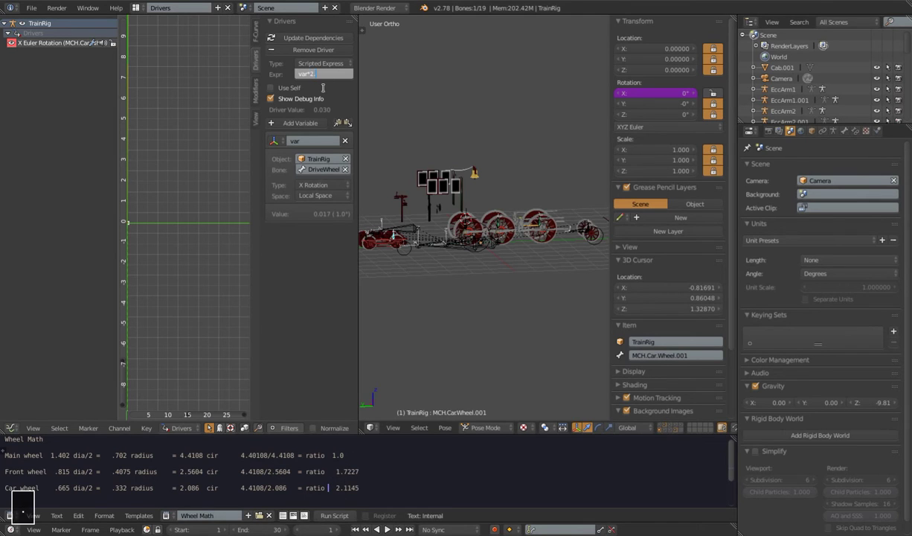
pyautogui.write('1145')
pyautogui.press('Return')
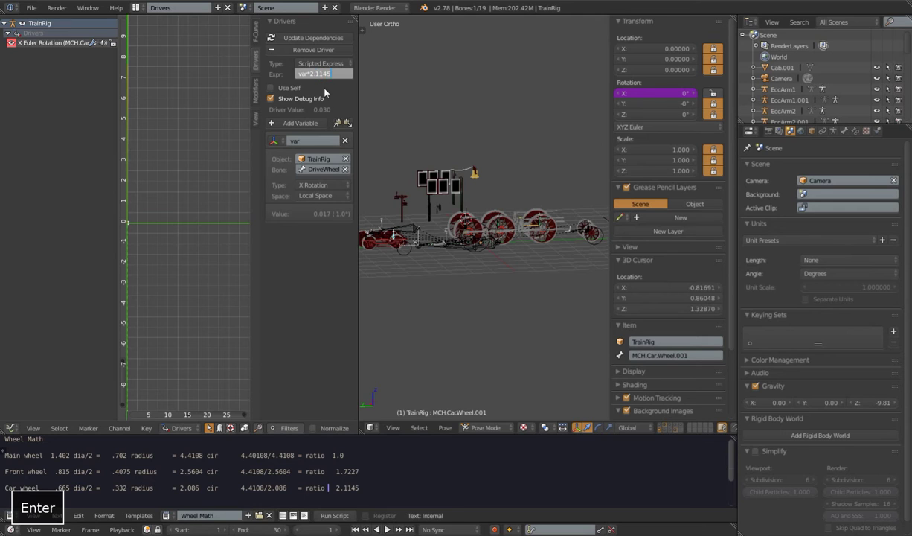
pyautogui.click(313, 37)
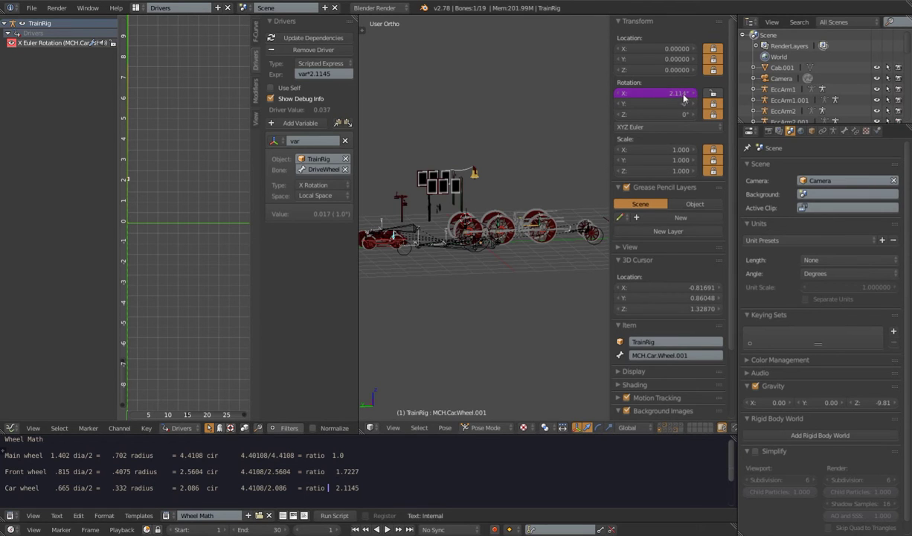
# Compare the X rotations of the DriveWheel, Wheel Pivot and tender wheel bones, ending with the tender wheel bone selected
pyautogui.rightClick(467, 222)
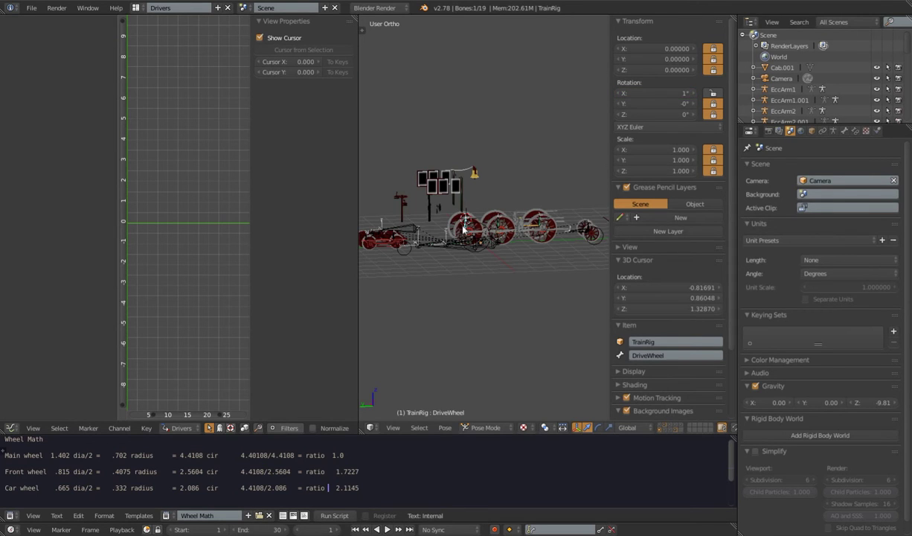
pyautogui.rightClick(587, 223)
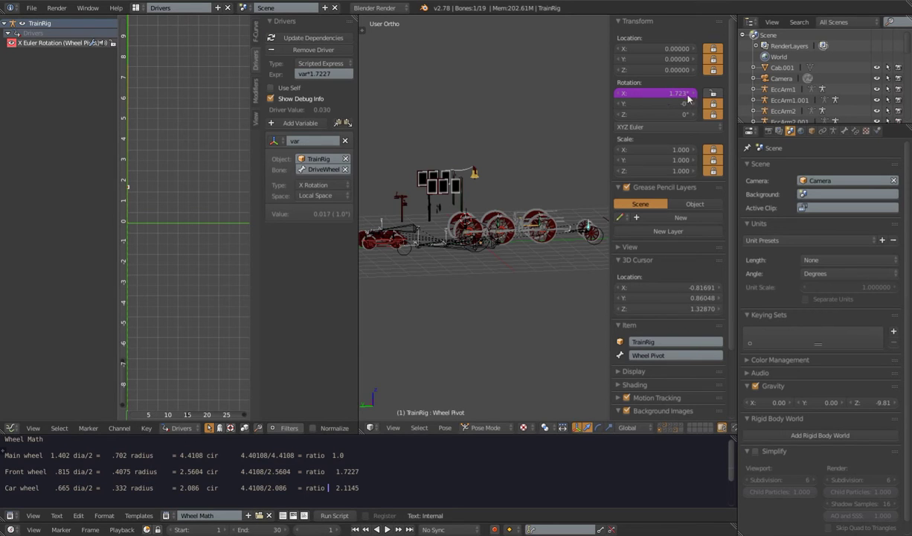
pyautogui.rightClick(379, 226)
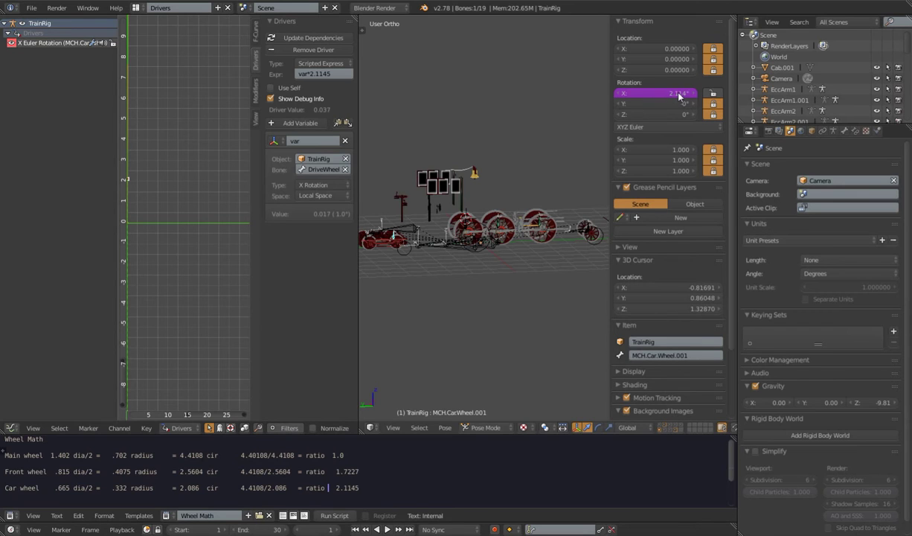
# Select the DriveWheel bone and switch the workspace to the Default screen layout
pyautogui.rightClick(447, 216)
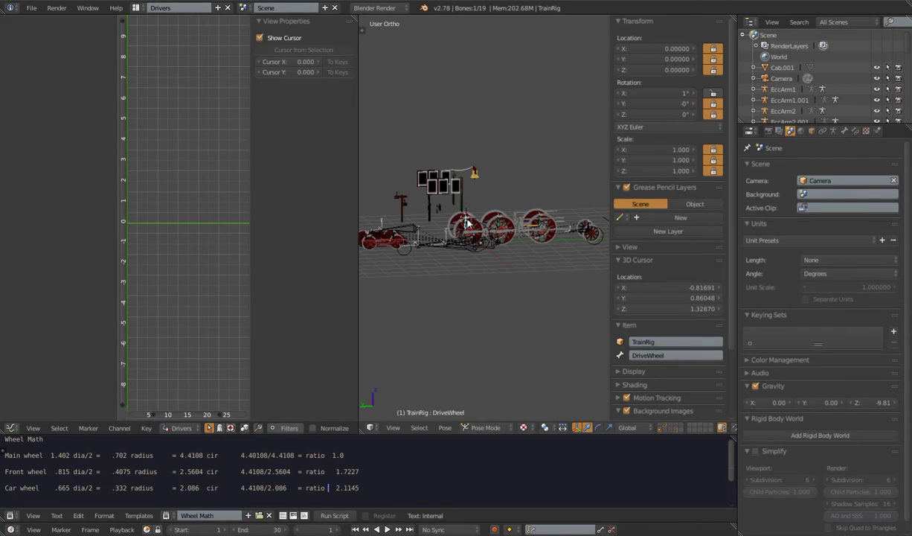
pyautogui.click(137, 7)
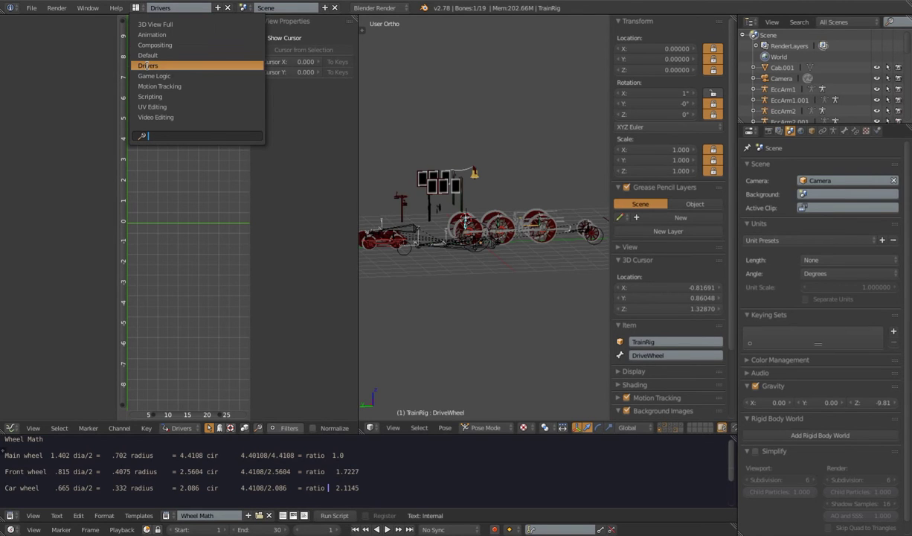
pyautogui.click(152, 58)
# Test-rotate the DriveWheel bone to watch the driven wheels, cancel the rotation and clear the bone's pose rotation
pyautogui.moveTo(341, 224); pyautogui.dragTo(432, 286, button='middle')
pyautogui.press('r')
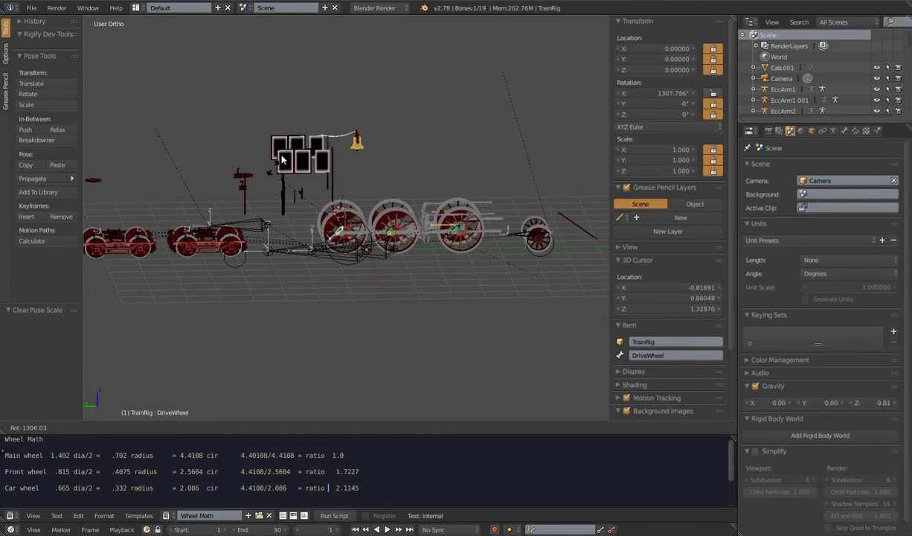
pyautogui.rightClick(332, 249)
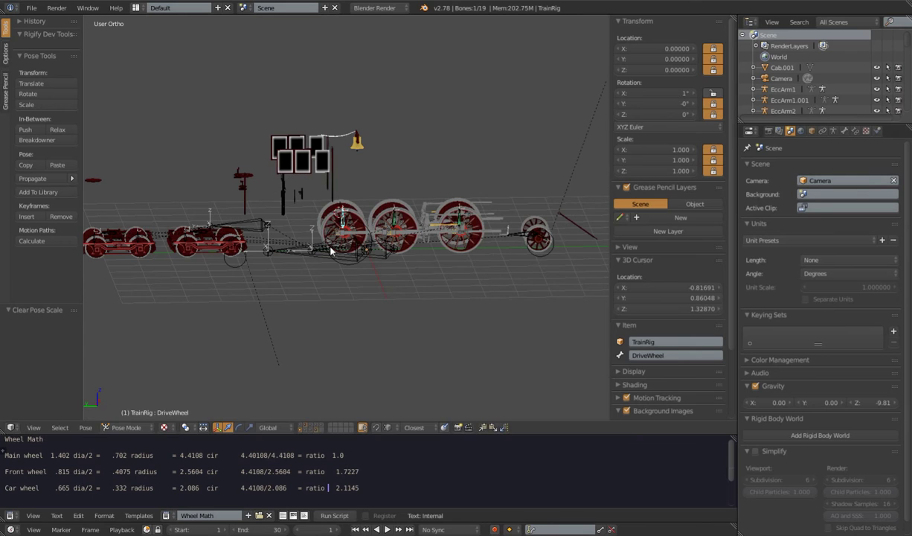
pyautogui.hotkey('alt', 'r')
# Check the X rotation of the front tender truck's wheel bones and clear the DriveWheel bone's rotation again
pyautogui.scroll(2, 377, 270)
pyautogui.keyDown('shift'); pyautogui.moveTo(344, 264); pyautogui.dragTo(500, 262, button='middle'); pyautogui.keyUp('shift')
pyautogui.scroll(2, 372, 253)
pyautogui.rightClick(385, 229)
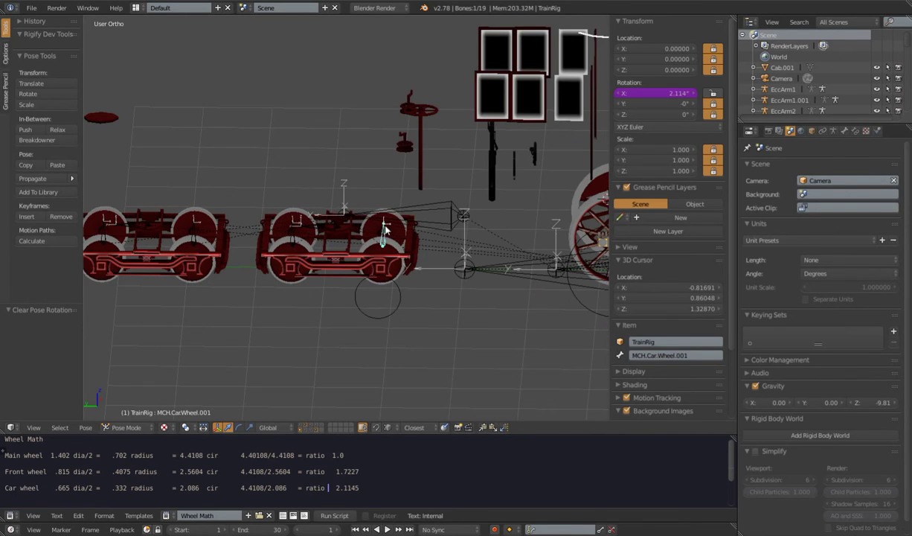
pyautogui.rightClick(283, 225)
pyautogui.scroll(-3, 402, 202)
pyautogui.rightClick(477, 217)
pyautogui.hotkey('alt', 'r')
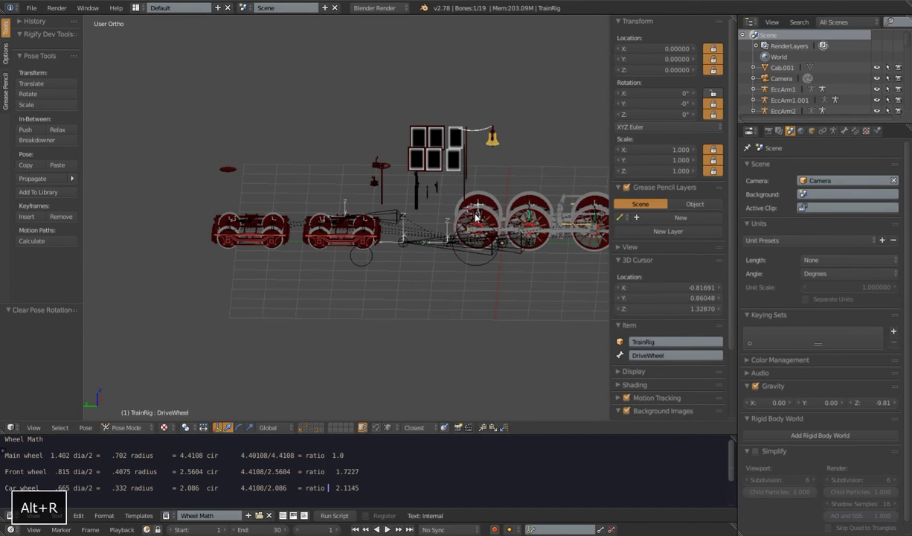
# Inspect the X rotation of each of the four tender wheel bones, from MCH.Car.Wheel.001 to MCH.Car.Wheel.004
pyautogui.rightClick(333, 233)
pyautogui.scroll(3, 336, 230)
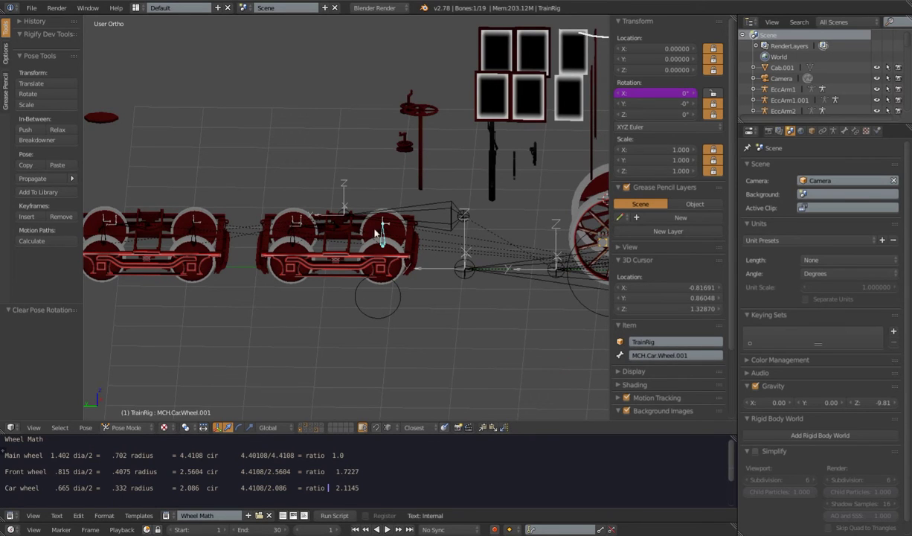
pyautogui.rightClick(280, 229)
pyautogui.rightClick(183, 229)
pyautogui.rightClick(104, 235)
pyautogui.scroll(-5, 438, 232)
pyautogui.scroll(3, 417, 229)
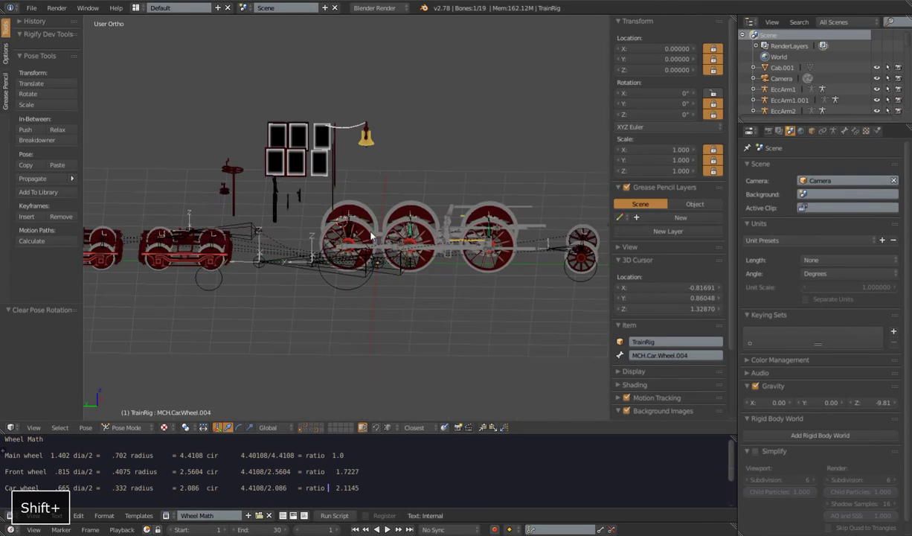
# Test-rotate the DriveWheel bone and check the driven X rotation of MCH.Car.Wheel.001
pyautogui.rightClick(333, 215)
pyautogui.press('r')
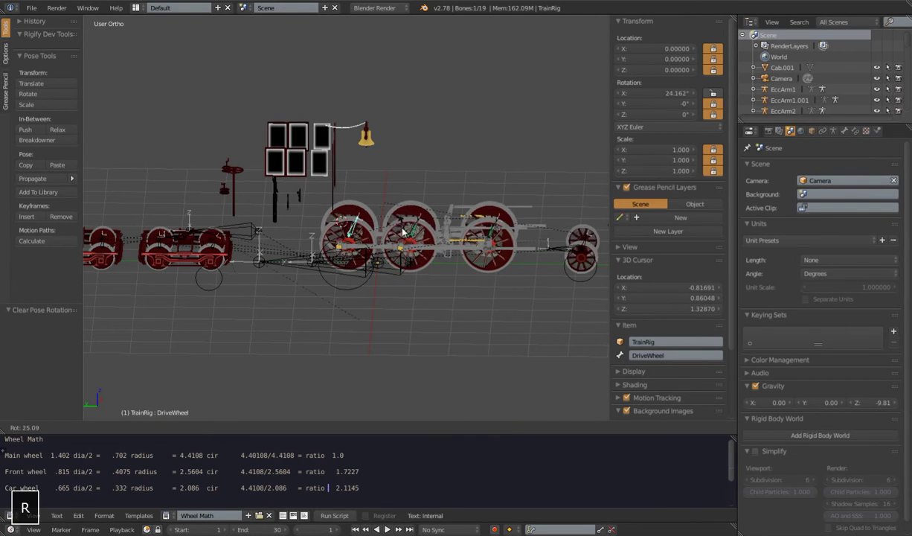
pyautogui.click(426, 190)
pyautogui.rightClick(343, 225)
pyautogui.scroll(3, 343, 226)
pyautogui.keyDown('shift'); pyautogui.moveTo(343, 225); pyautogui.dragTo(494, 255, button='middle'); pyautogui.keyUp('shift')
pyautogui.rightClick(451, 195)
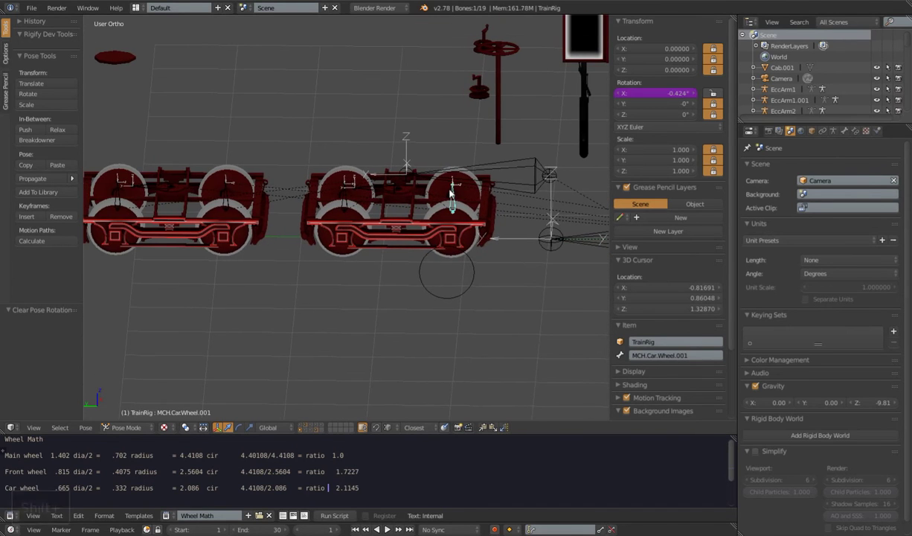
# Select all bones of the rig and clear their pose rotation and scale
pyautogui.scroll(-4, 451, 195)
pyautogui.press('a')
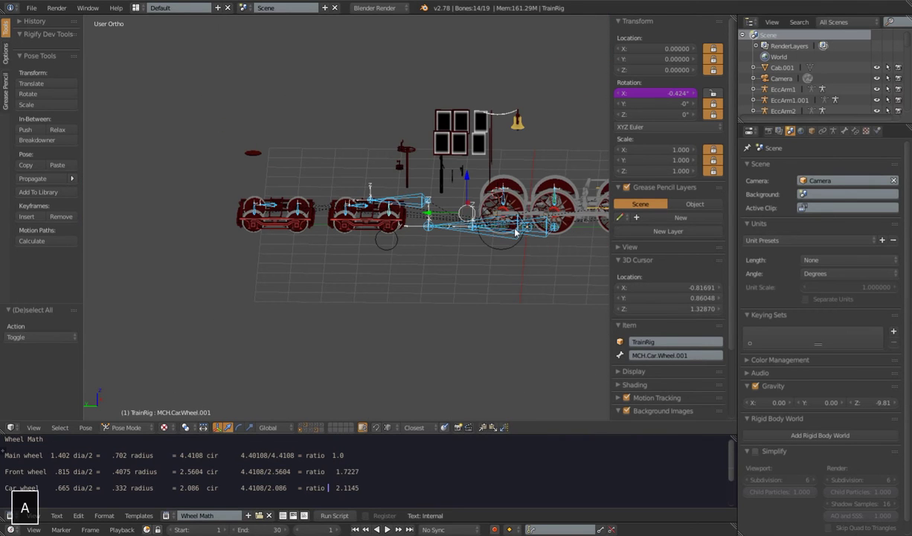
pyautogui.hotkey('alt', 'r')
pyautogui.hotkey('alt', 's')
pyautogui.scroll(5, 356, 207)
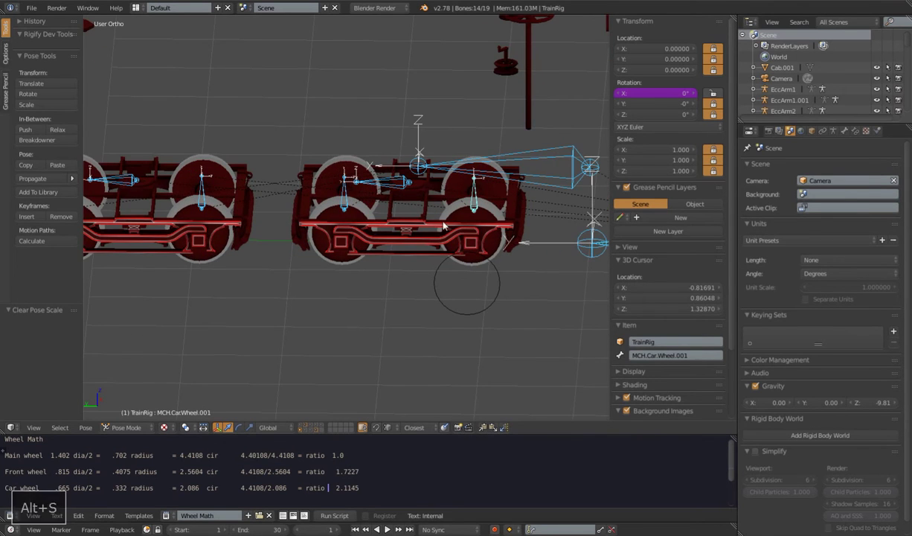
pyautogui.scroll(-1, 358, 207)
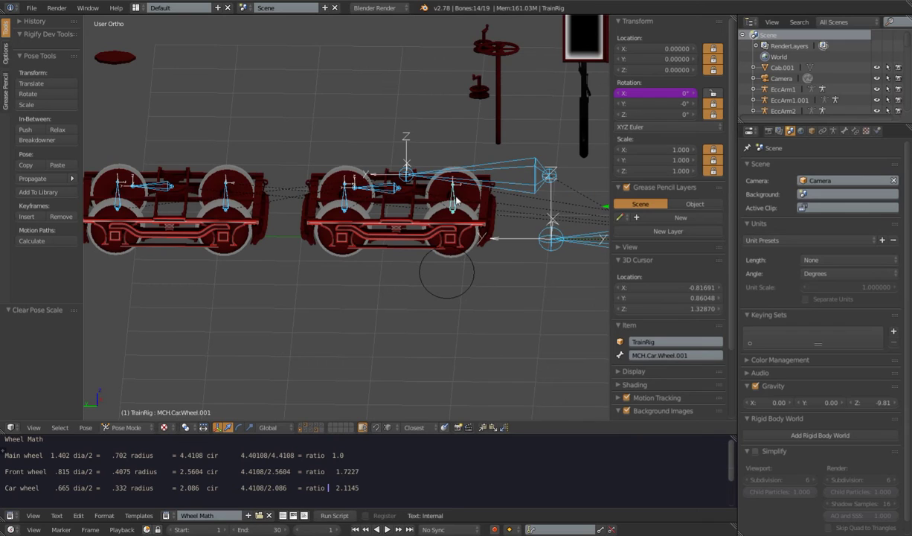
# Add a Copy Rotation constraint to MCH.Car.Wheel.002 with MCH.Car.Wheel.001 as its target
pyautogui.rightClick(452, 200)
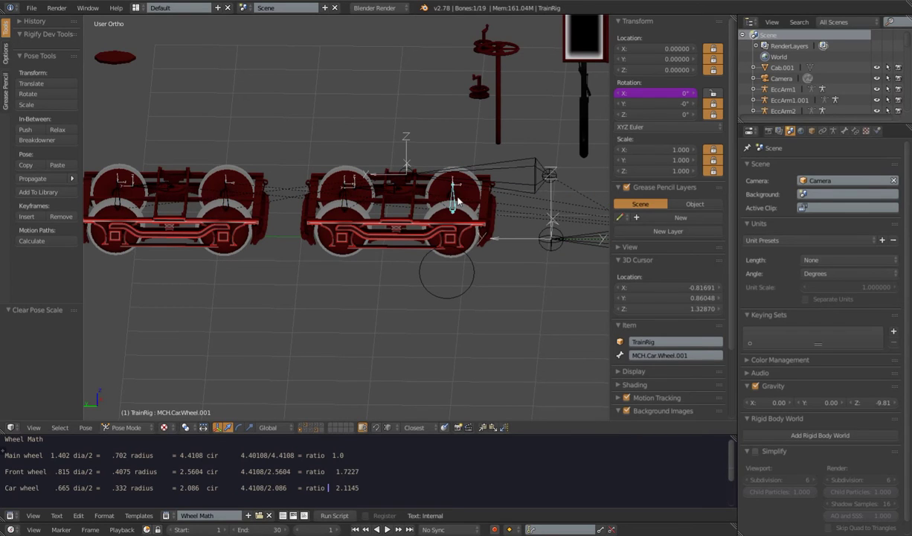
pyautogui.keyDown('shift'); pyautogui.rightClick(345, 191); pyautogui.keyUp('shift')
pyautogui.hotkey('ctrl', 'shift', 'c')
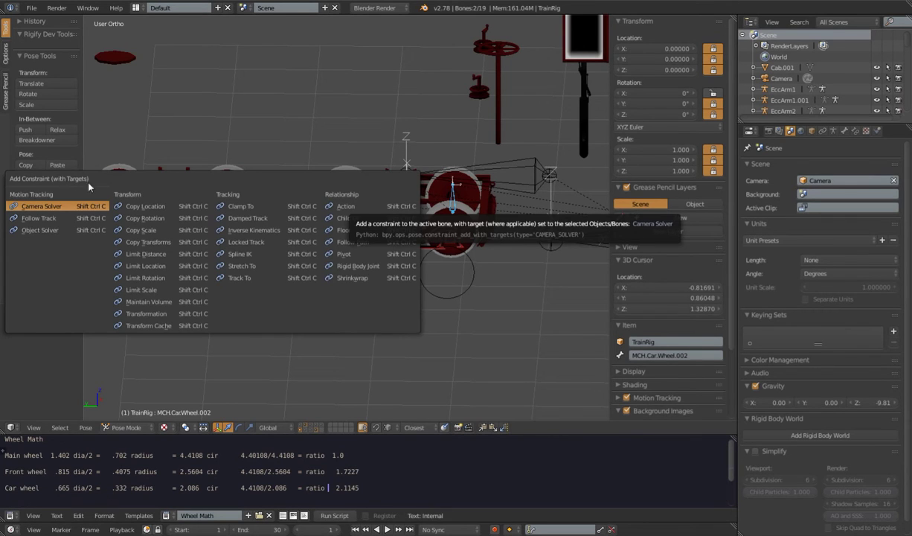
pyautogui.click(145, 218)
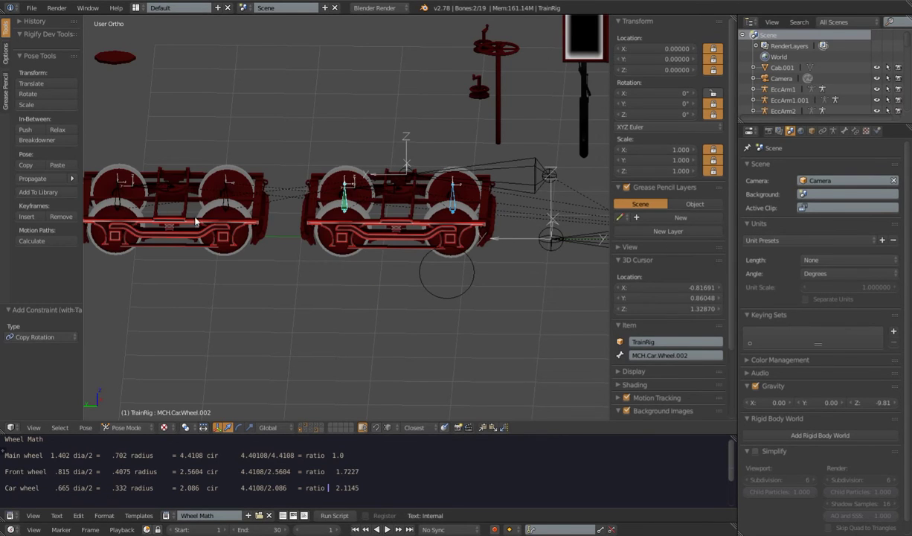
# Set both spaces of the MCH.Car.Wheel.002 Copy Rotation constraint to Local Space
pyautogui.click(855, 131)
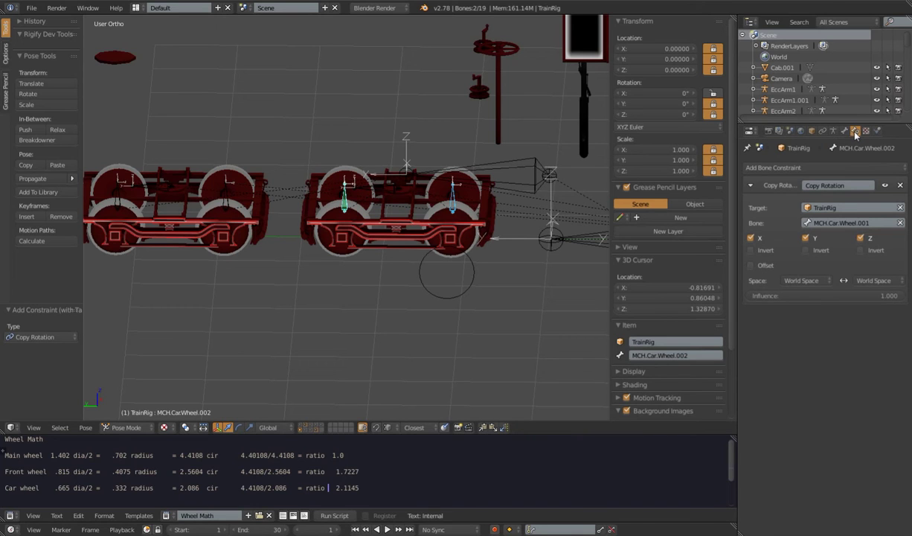
pyautogui.click(803, 278)
pyautogui.click(774, 232)
pyautogui.click(867, 280)
pyautogui.click(865, 233)
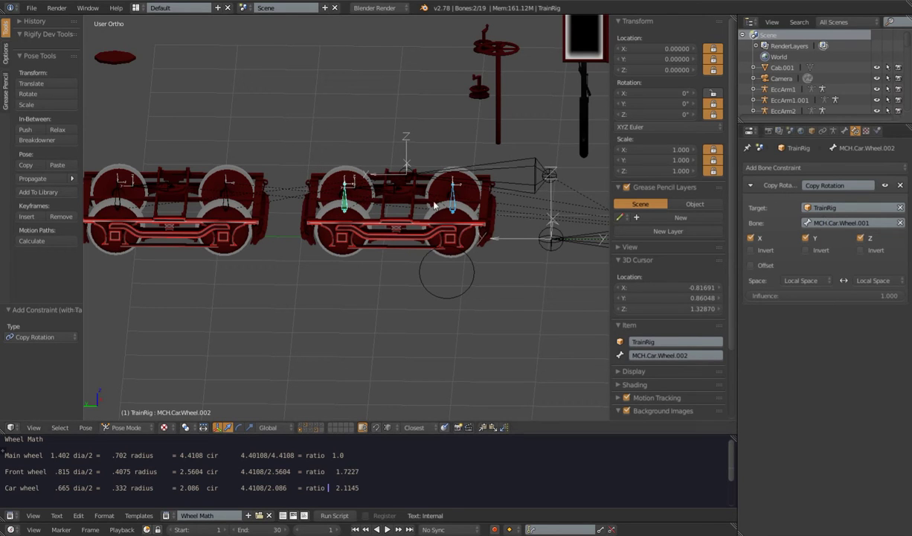
# Test-rotate the DriveWheel bone to check the constrained tender wheel, and clear its location and rotation
pyautogui.scroll(-5, 484, 201)
pyautogui.rightClick(505, 197)
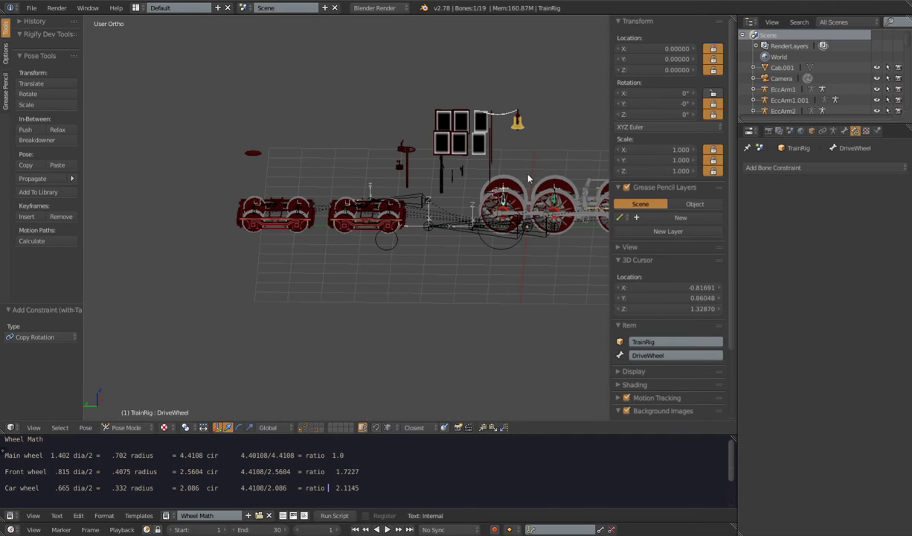
pyautogui.press('r')
pyautogui.click(549, 181)
pyautogui.hotkey('alt', 'g')
pyautogui.hotkey('alt', 'r')
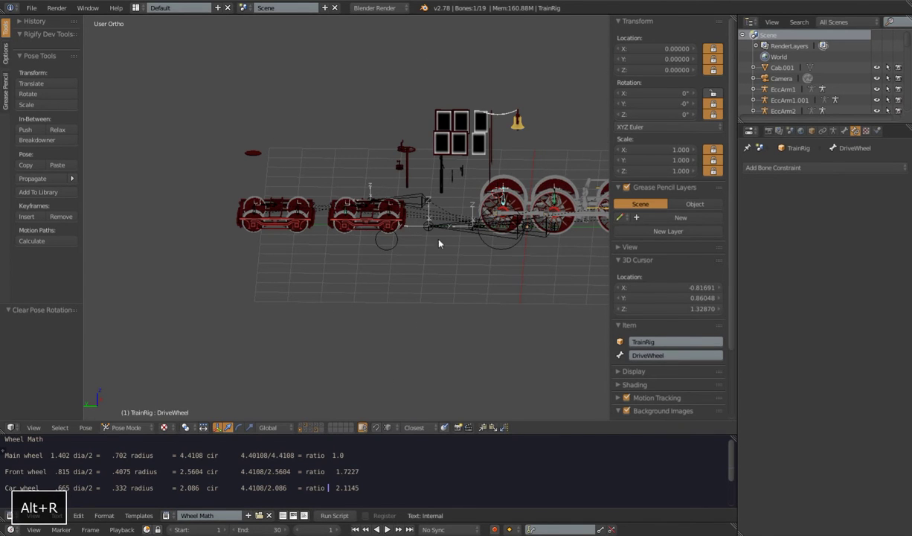
# Compare the bone constraints of MCH.Car.Wheel.004, MCH.Car.Wheel.002 and MCH.Car.Wheel.003 on the tender trucks
pyautogui.scroll(5, 439, 243)
pyautogui.keyDown('shift'); pyautogui.moveTo(363, 227); pyautogui.dragTo(386, 258, button='middle'); pyautogui.keyUp('shift')
pyautogui.scroll(-2, 378, 260)
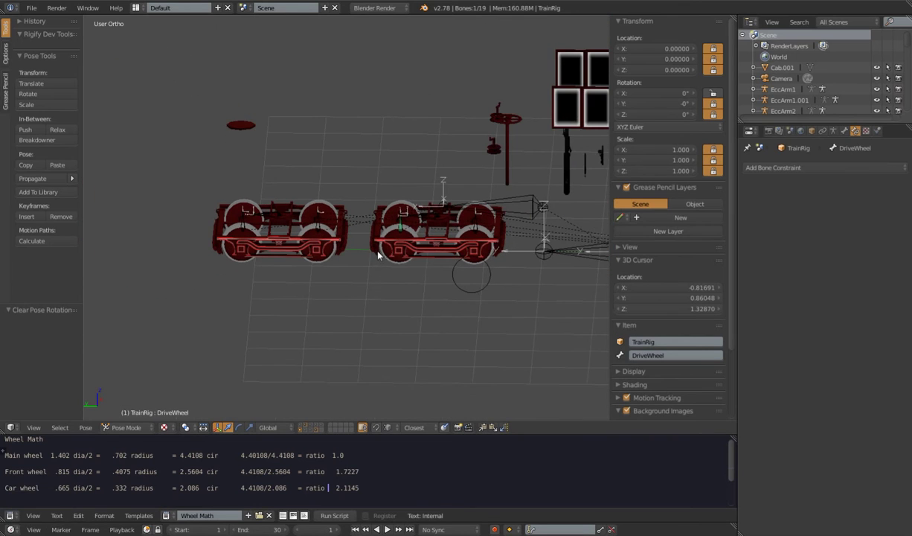
pyautogui.keyDown('shift'); pyautogui.scroll(1, 379, 258); pyautogui.keyUp('shift')
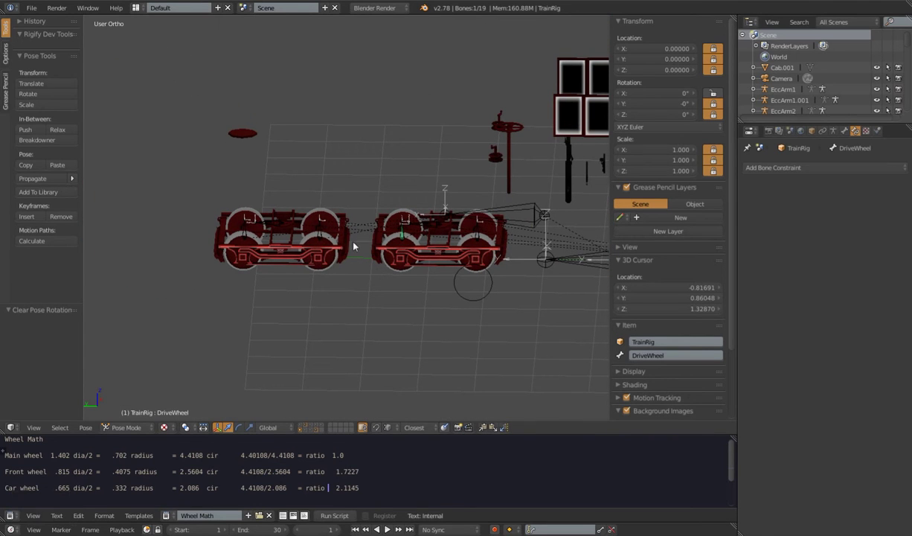
pyautogui.rightClick(247, 230)
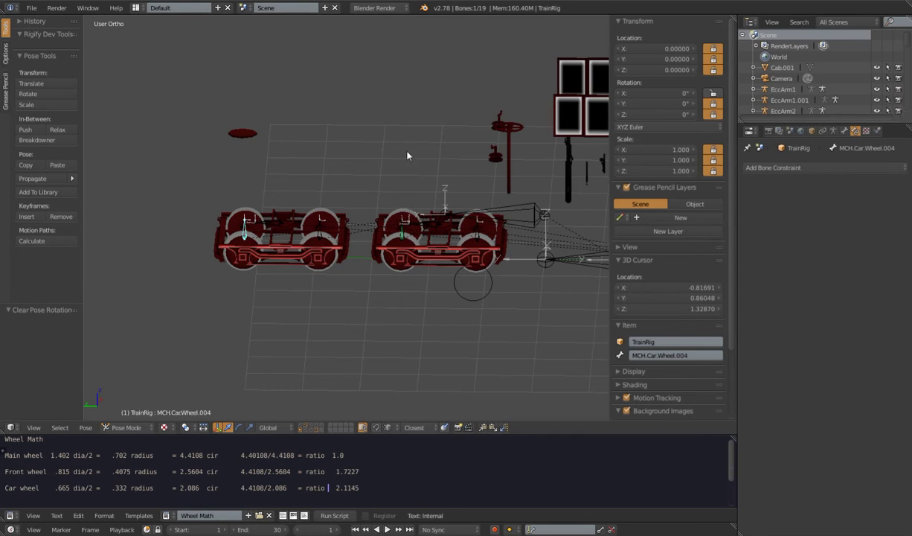
pyautogui.rightClick(402, 233)
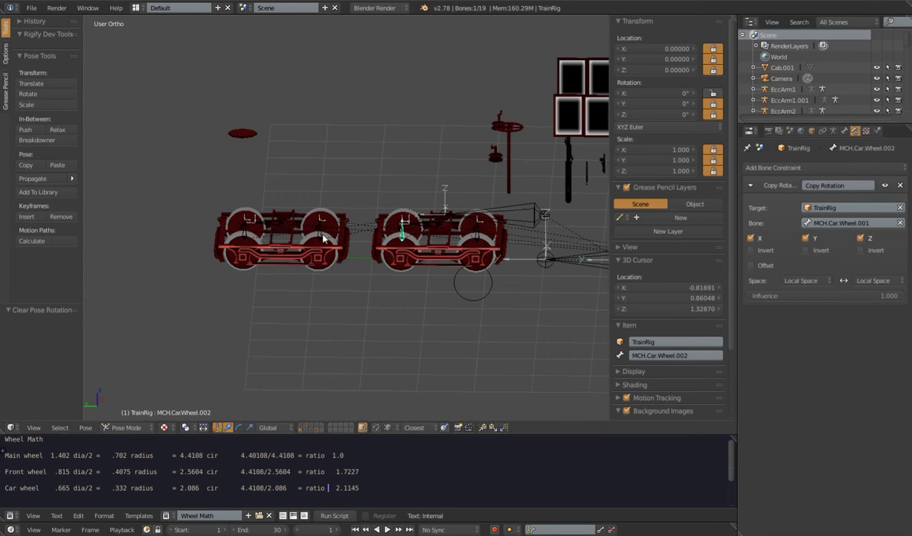
pyautogui.rightClick(320, 231)
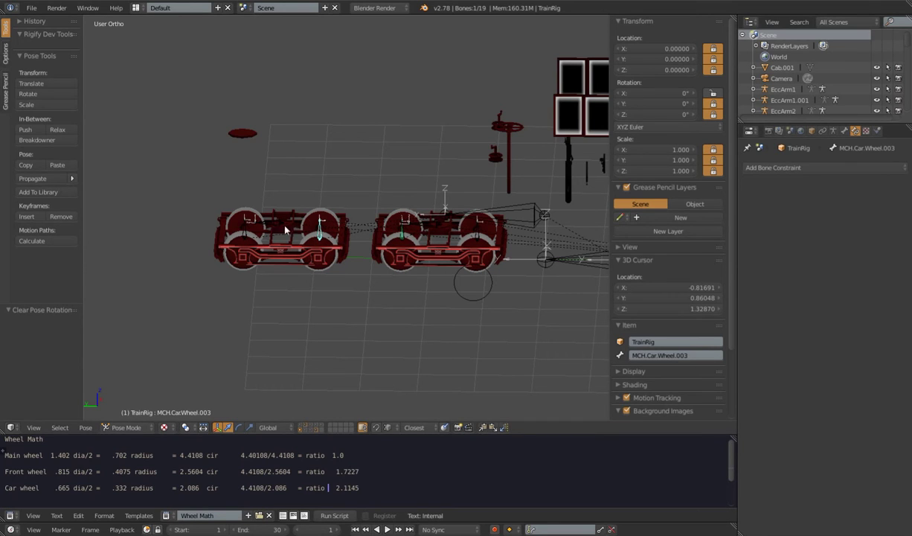
pyautogui.rightClick(391, 227)
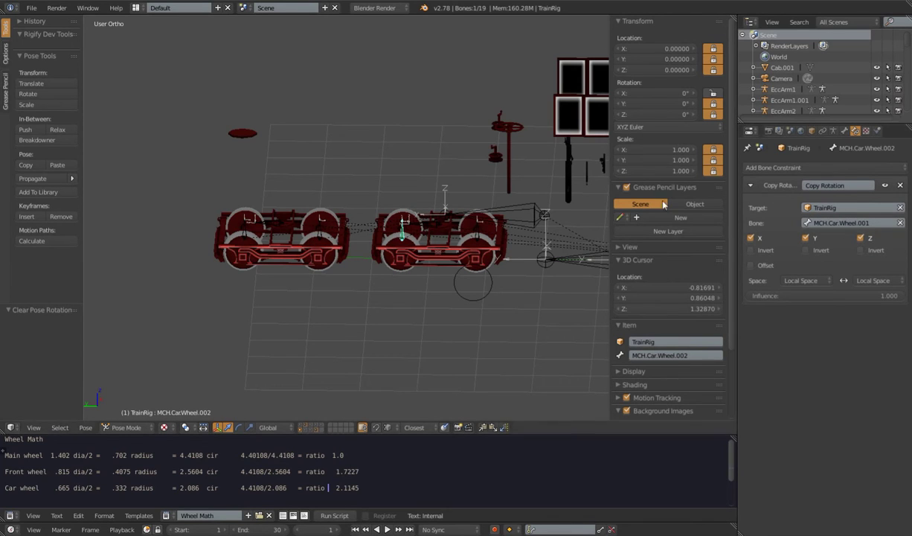
# Copy the Copy Rotation constraint from MCH.Car.Wheel.002 to MCH.Car.Wheel.003 and MCH.Car.Wheel.004, and check it on the receiving bone
pyautogui.rightClick(246, 233)
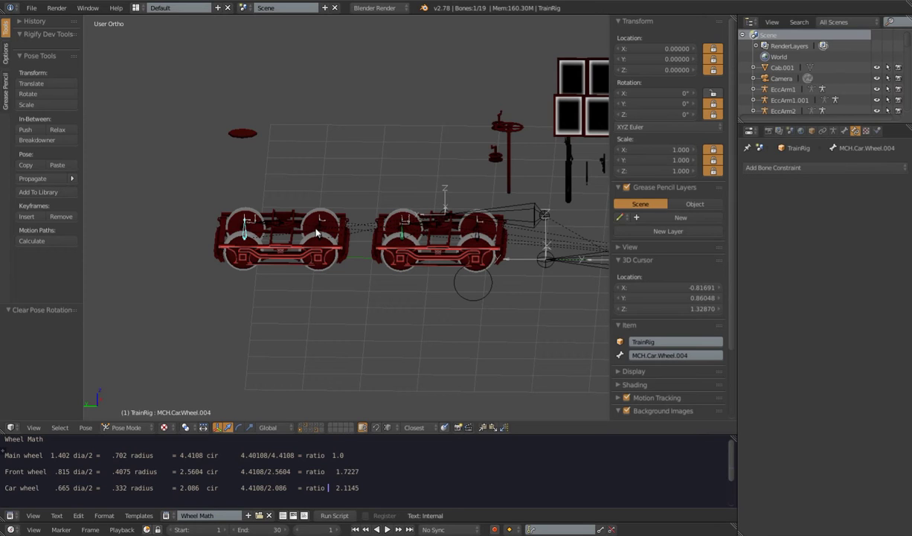
pyautogui.keyDown('shift'); pyautogui.rightClick(314, 227); pyautogui.keyUp('shift')
pyautogui.keyDown('shift'); pyautogui.rightClick(403, 233); pyautogui.keyUp('shift')
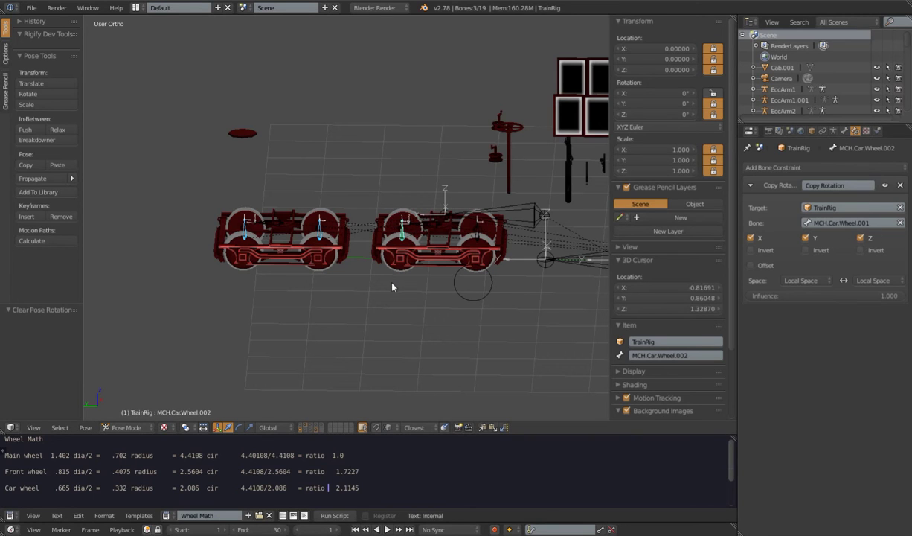
pyautogui.hotkey('ctrl', 'c')
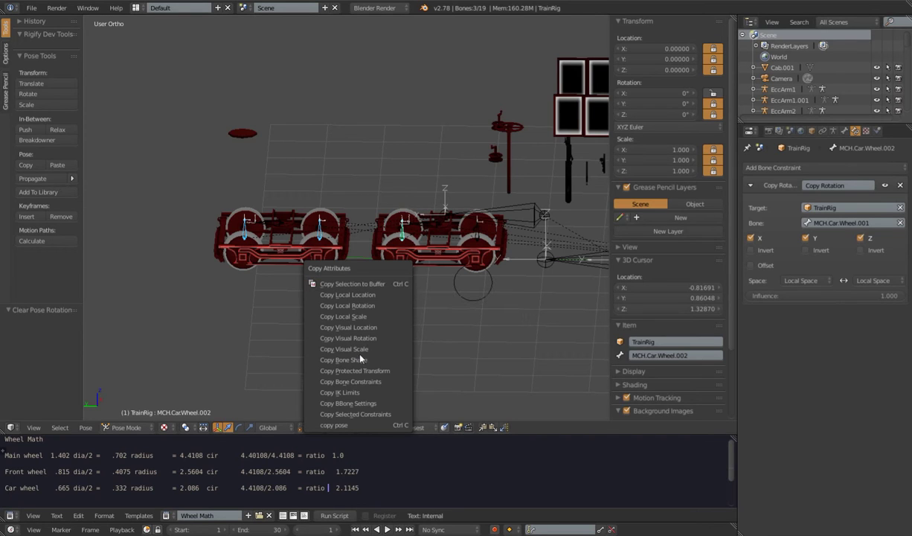
pyautogui.click(367, 414)
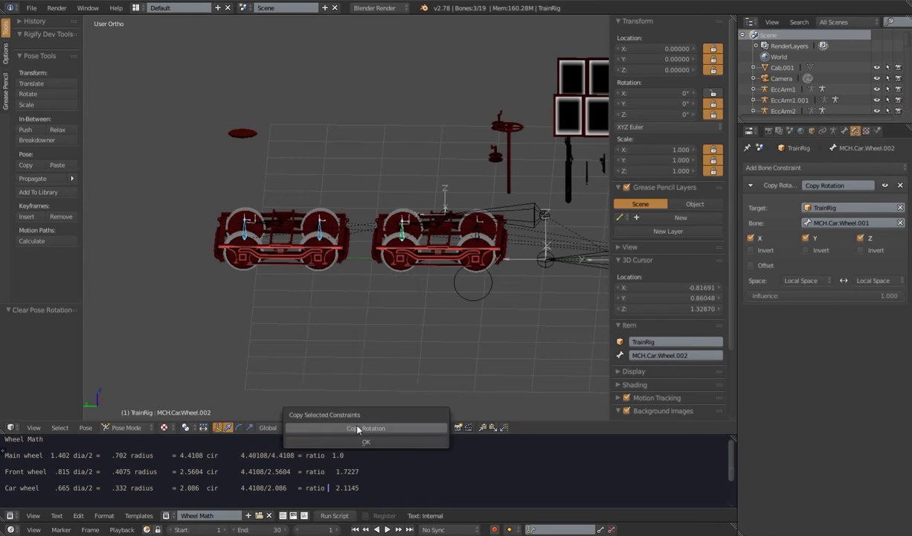
pyautogui.click(360, 429)
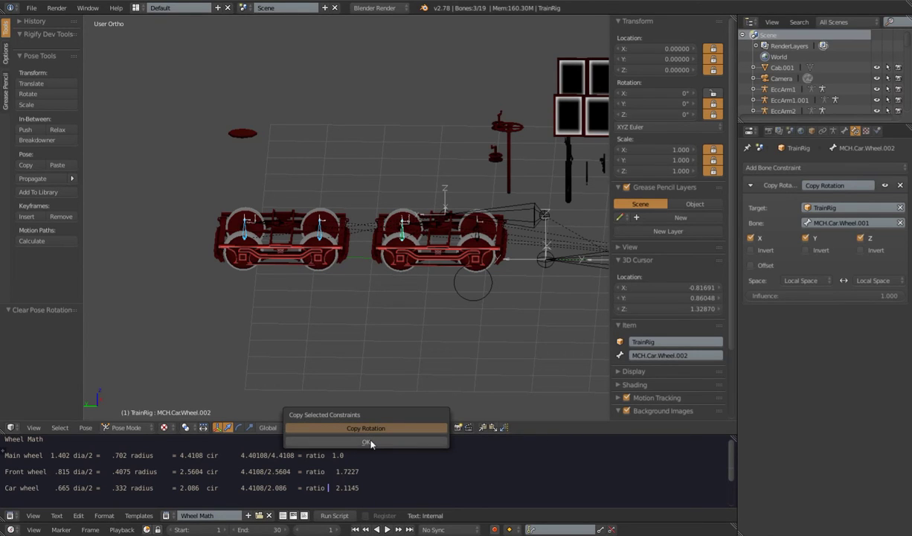
pyautogui.click(370, 442)
pyautogui.rightClick(320, 223)
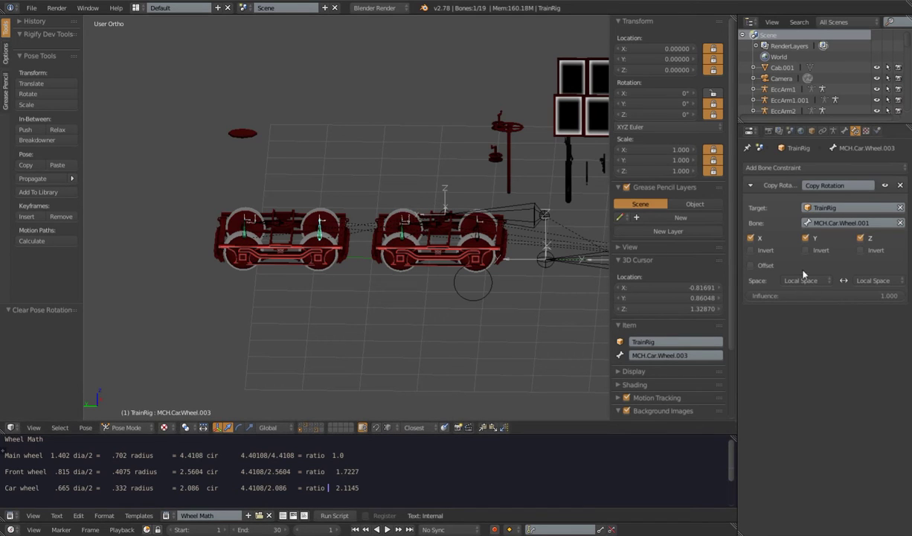
pyautogui.rightClick(409, 231)
# Test-rotate the DriveWheel bone to check all wheels together, cancel the rotation and clear the bone's pose rotation
pyautogui.scroll(-7, 481, 231)
pyautogui.rightClick(518, 211)
pyautogui.press('r')
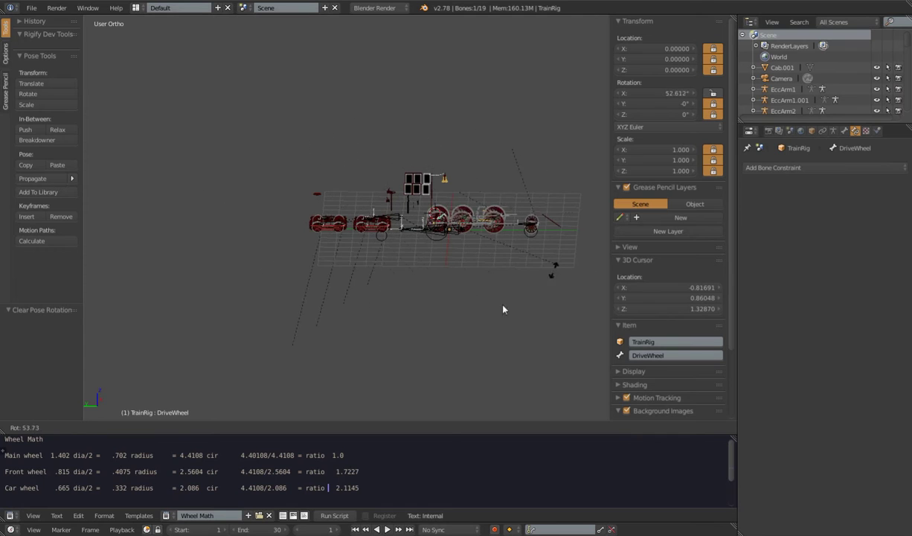
pyautogui.press('Escape')
pyautogui.hotkey('alt', 'r')
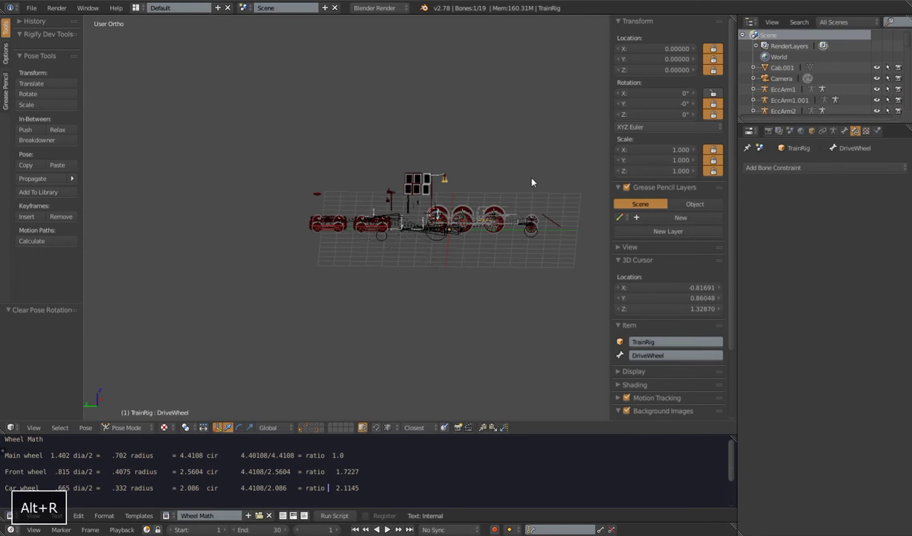
pyautogui.keyDown('shift'); pyautogui.moveTo(494, 252); pyautogui.dragTo(482, 260, button='middle'); pyautogui.keyUp('shift')
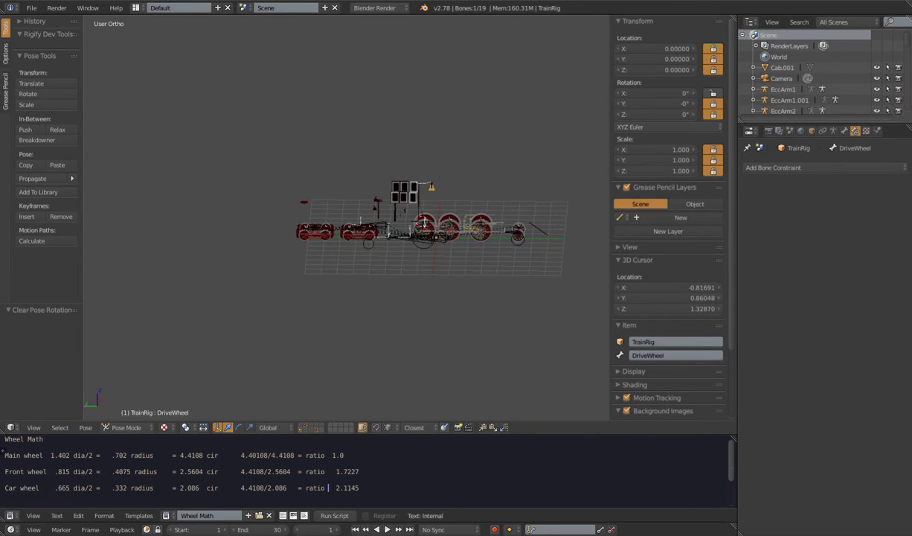
# Replace the text editor with the Dope Sheet, and test-rotate the DriveWheel bone without keeping the rotation
pyautogui.click(9, 515)
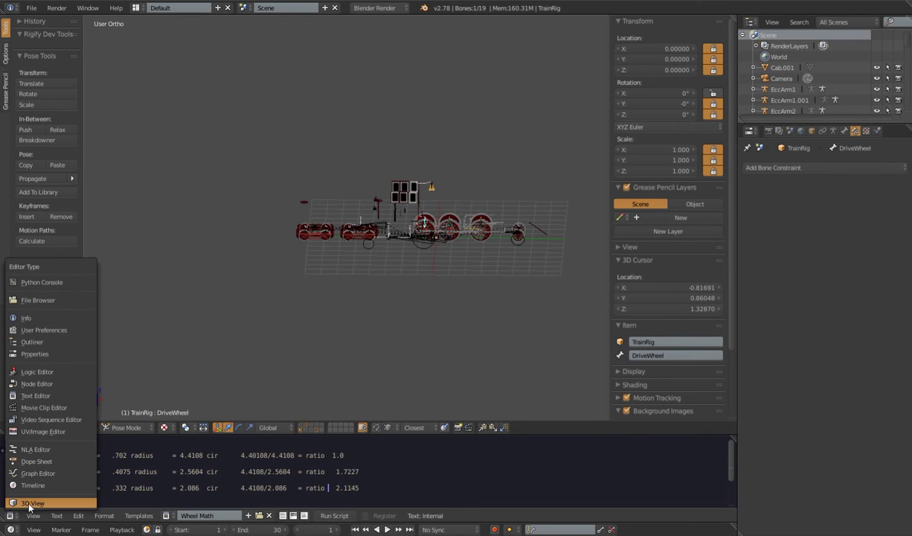
pyautogui.click(37, 461)
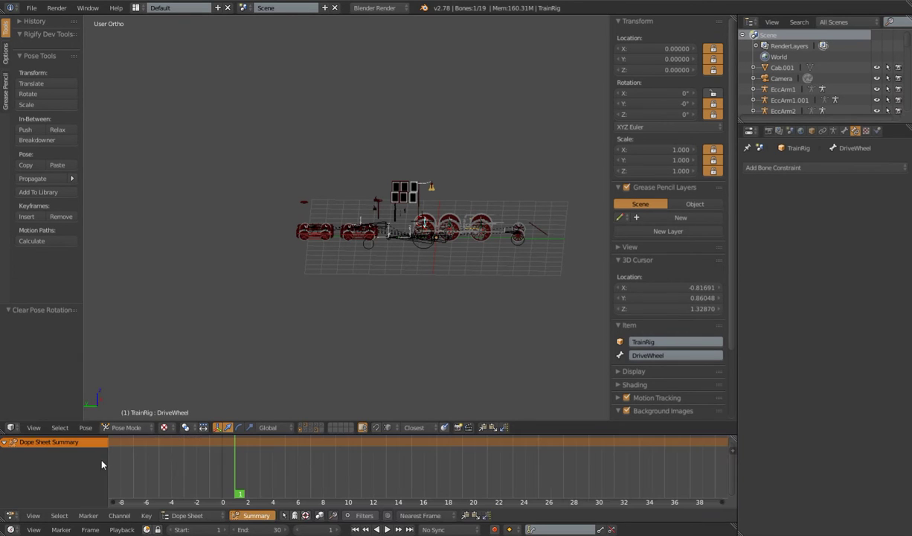
pyautogui.scroll(4, 415, 290)
pyautogui.keyDown('shift'); pyautogui.moveTo(414, 291); pyautogui.dragTo(380, 258, button='middle'); pyautogui.keyUp('shift')
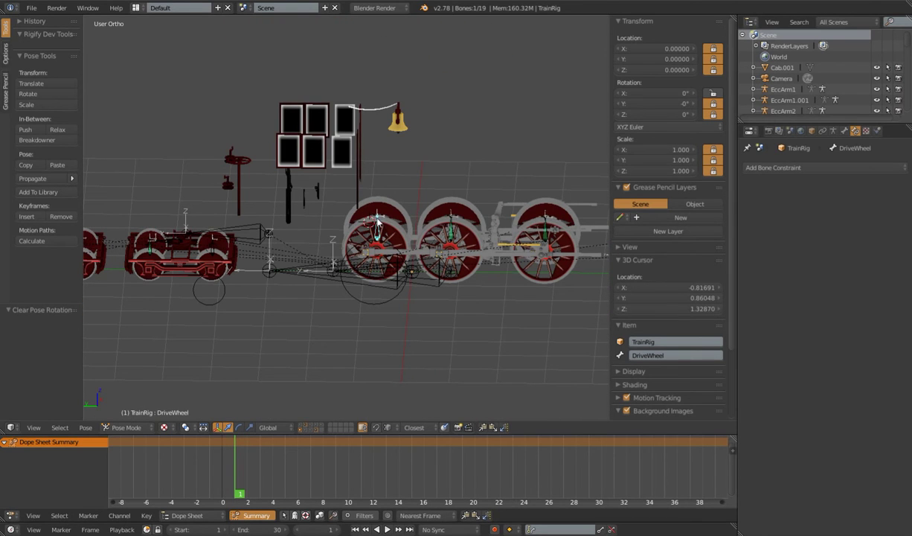
pyautogui.press('r')
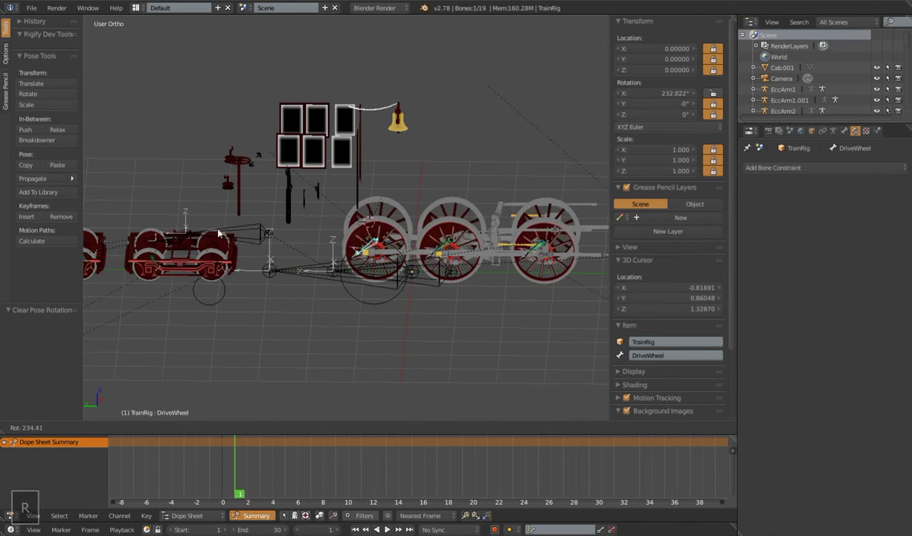
pyautogui.rightClick(428, 239)
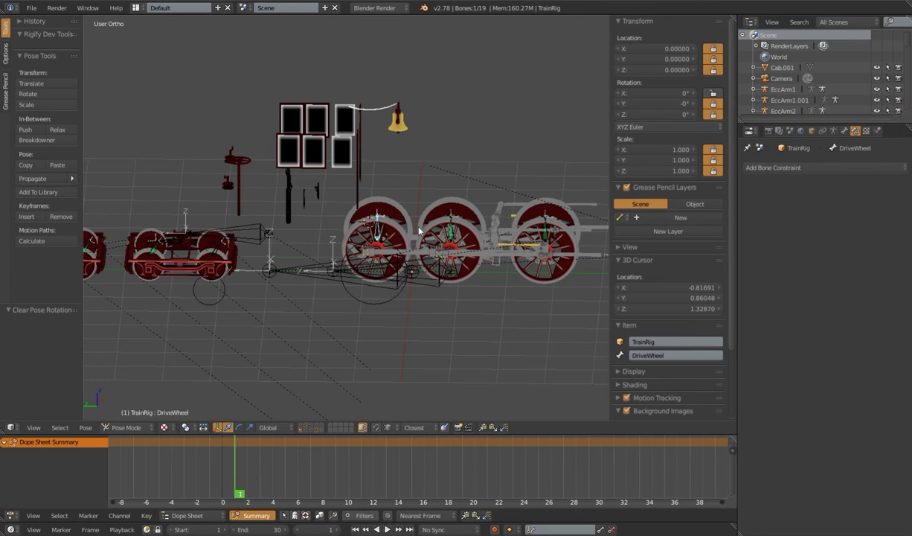
# Create a new action named Drive Wheel in the Dope Sheet's Action Editor mode
pyautogui.click(187, 515)
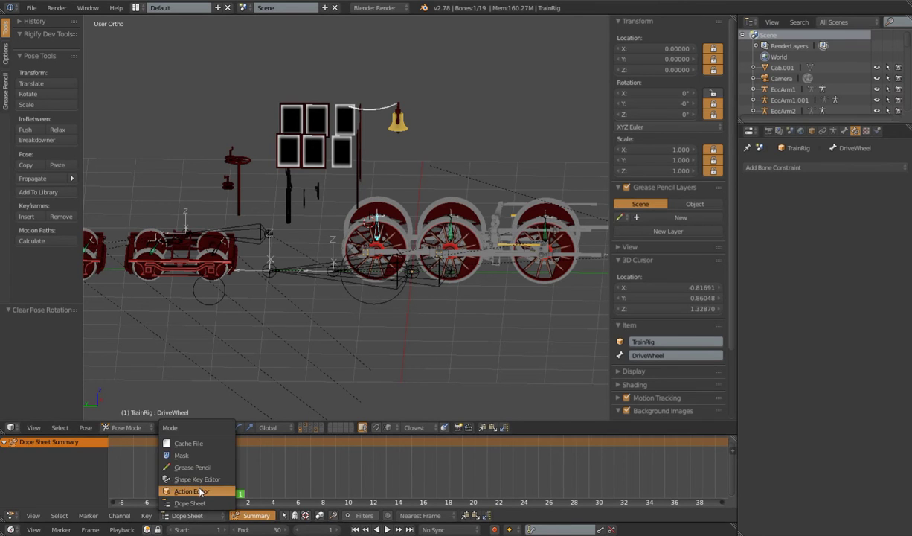
pyautogui.click(200, 491)
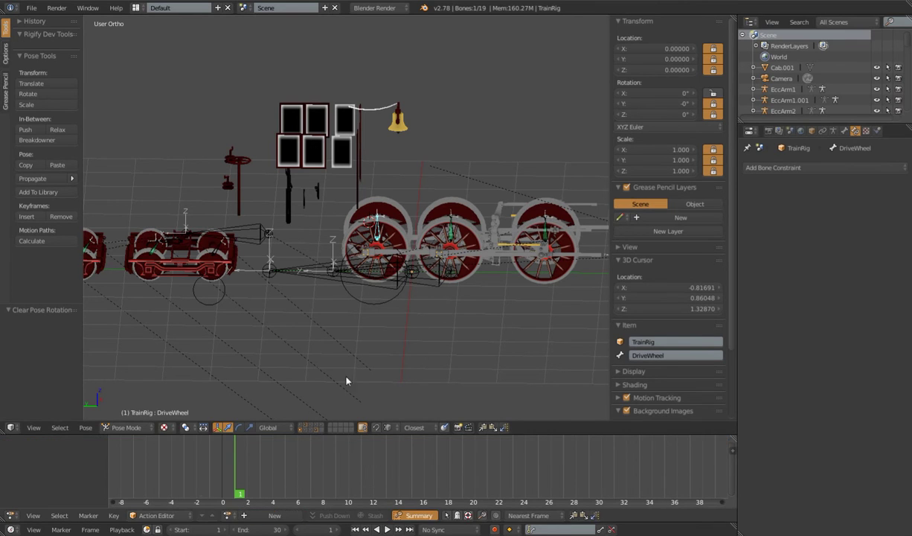
pyautogui.click(272, 515)
pyautogui.click(292, 516)
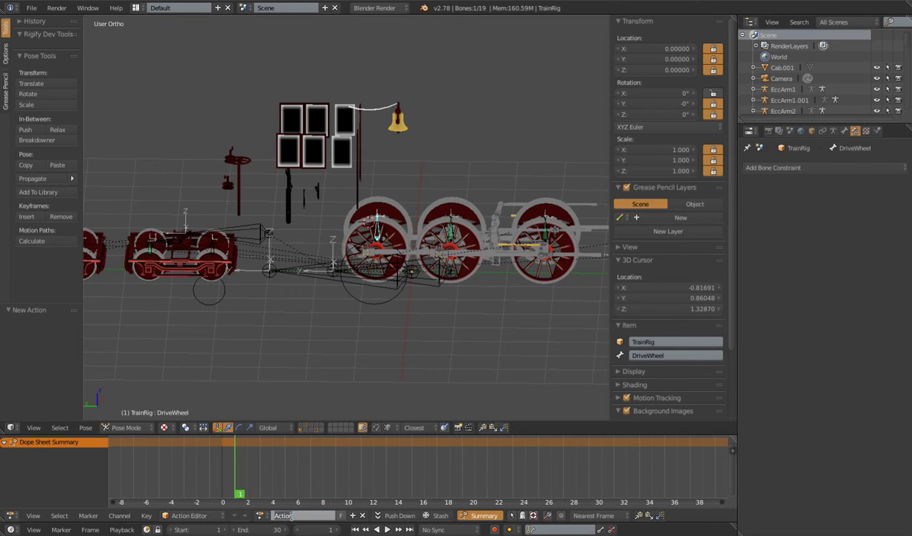
pyautogui.write('Drive ')
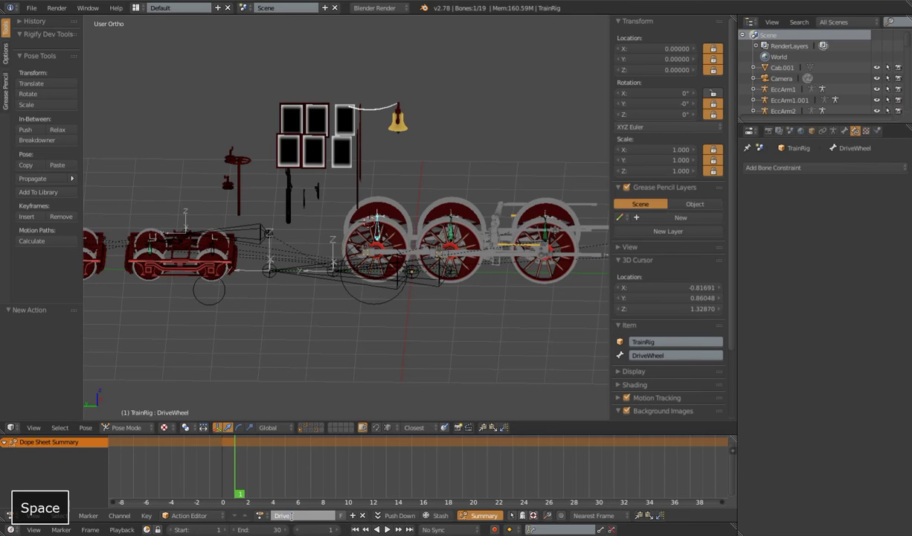
pyautogui.write('Wheel')
pyautogui.press('Return')
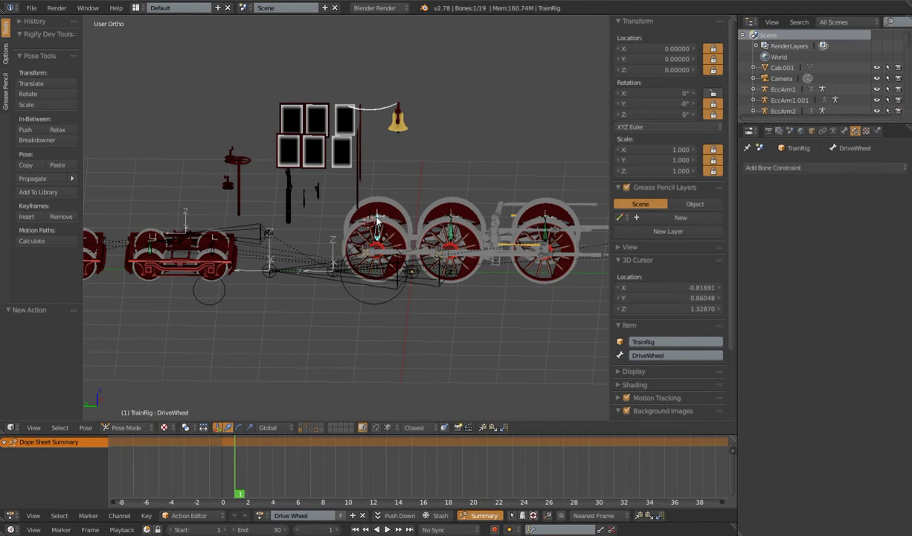
# Insert a single keyframe for the DriveWheel bone's X rotation at 0° on frame 1
pyautogui.rightClick(660, 94)
pyautogui.press('Escape')
pyautogui.rightClick(658, 95)
pyautogui.moveTo(632, 85)
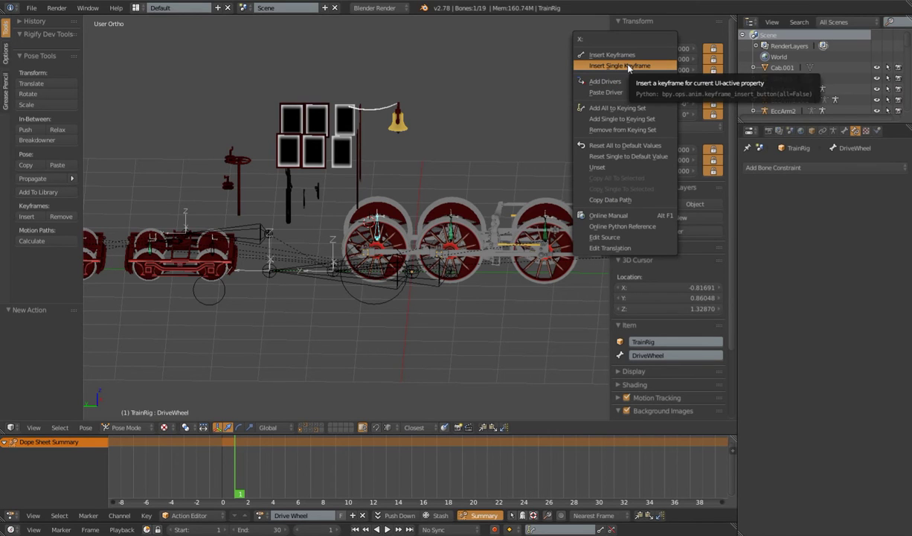
pyautogui.click(629, 66)
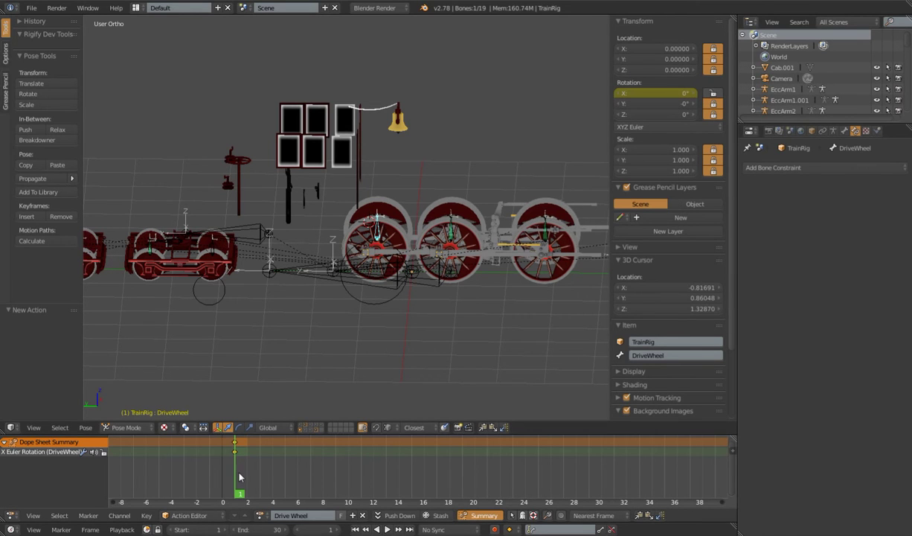
# Set the DriveWheel bone's X rotation to 360° at frame 30 and insert a single keyframe for it
pyautogui.hotkey('alt', 'a')
pyautogui.hotkey('alt', 'a')
pyautogui.click(667, 95)
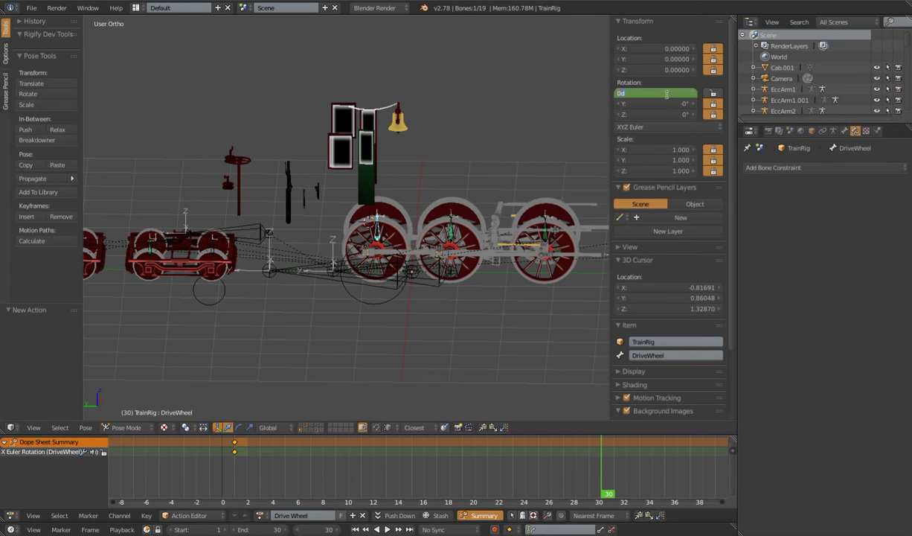
pyautogui.write('36')
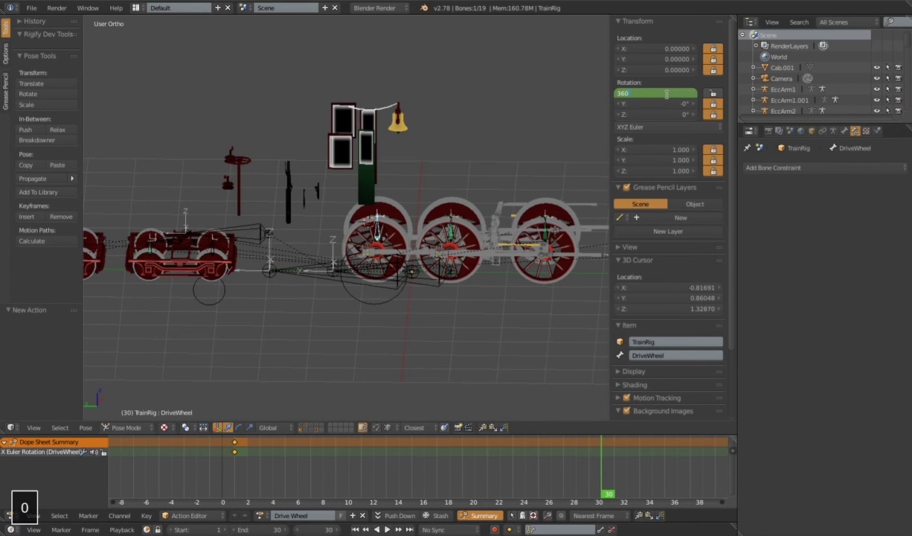
pyautogui.press('Return')
pyautogui.rightClick(668, 98)
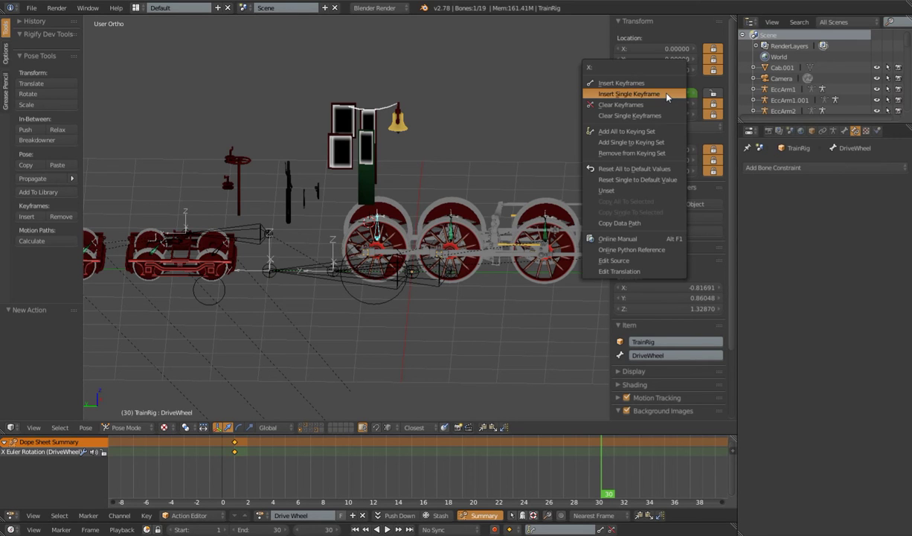
pyautogui.click(667, 95)
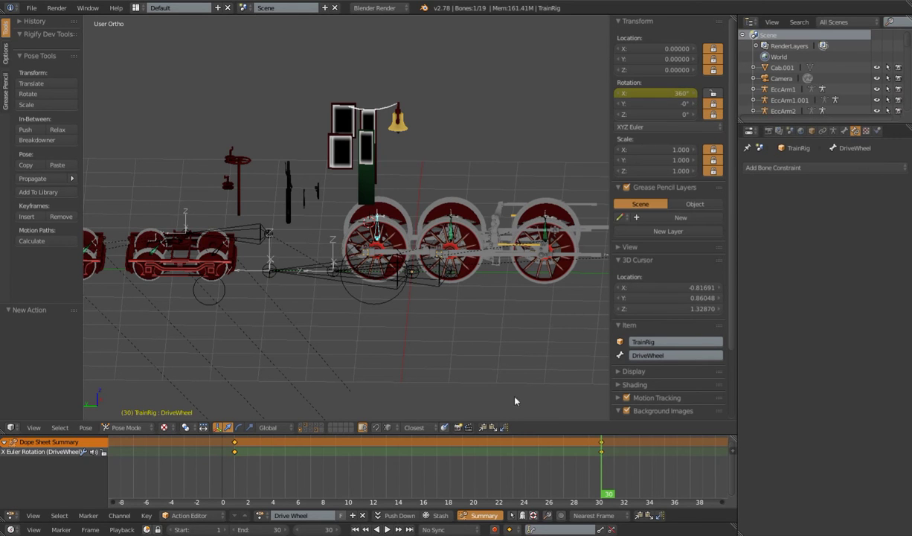
# Preview the wheel motion and set the interpolation of all keyframes in the Drive Wheel action to Linear
pyautogui.hotkey('alt', 'a')
pyautogui.hotkey('alt', 'a')
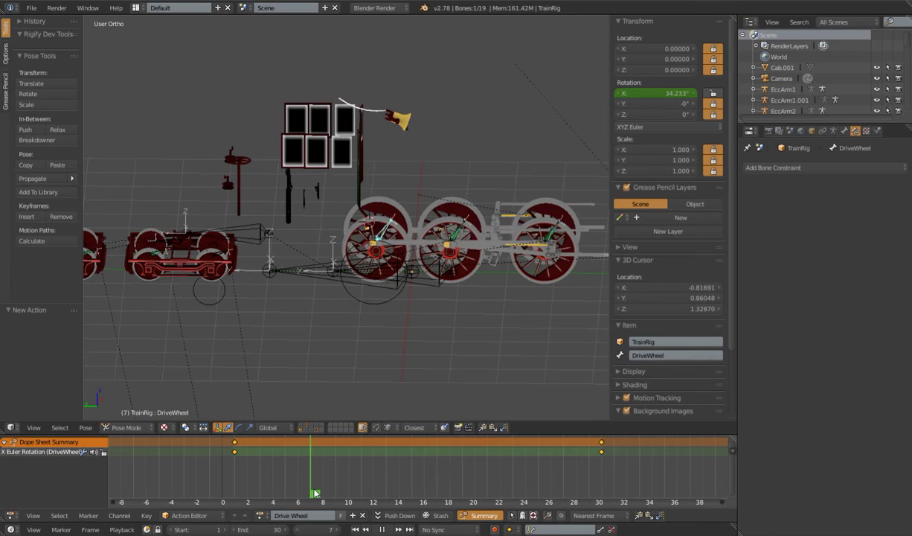
pyautogui.press('a')
pyautogui.press('t')
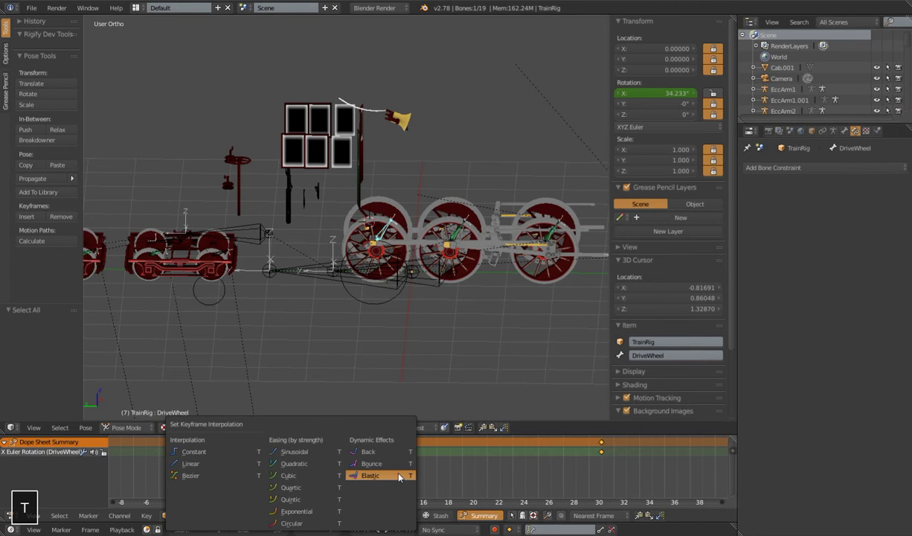
pyautogui.click(214, 464)
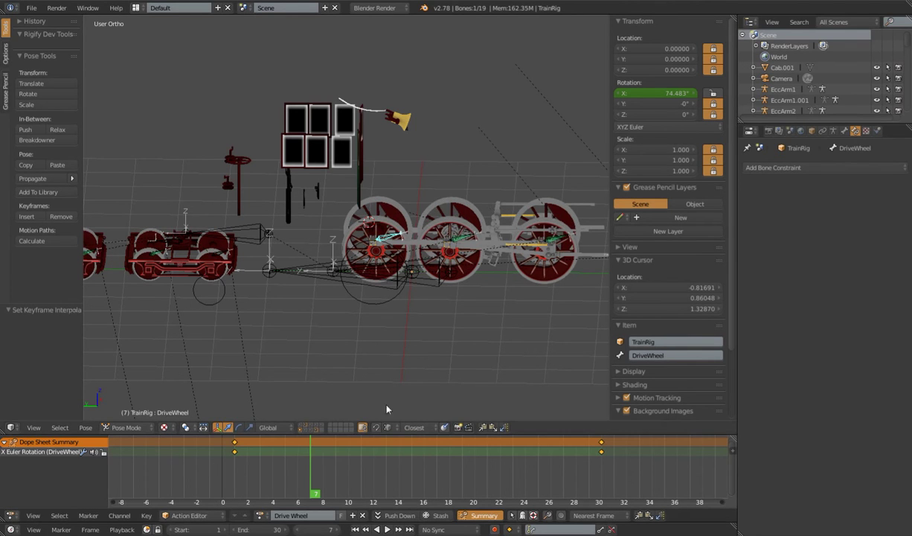
# Play the Drive Wheel animation and examine how the drive, front and tender wheels turn together
pyautogui.hotkey('alt', 'a')
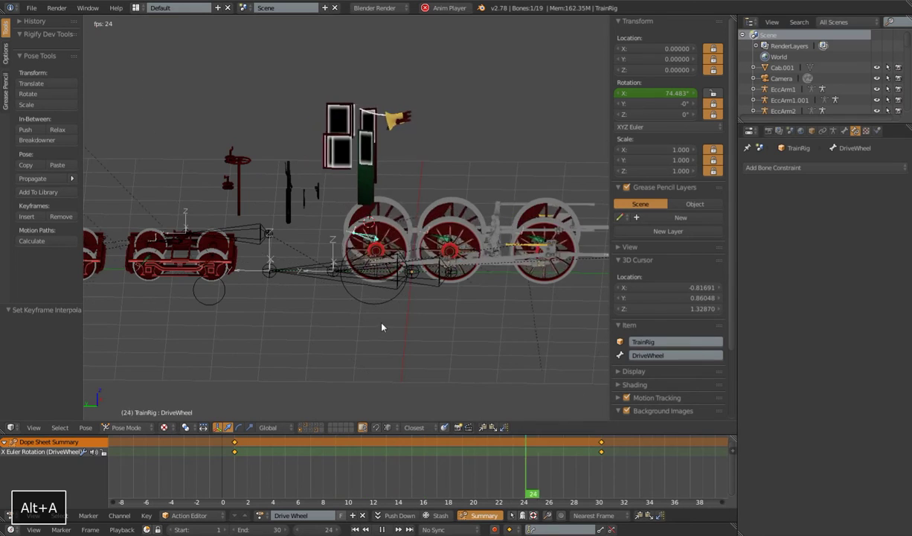
pyautogui.scroll(-3, 384, 319)
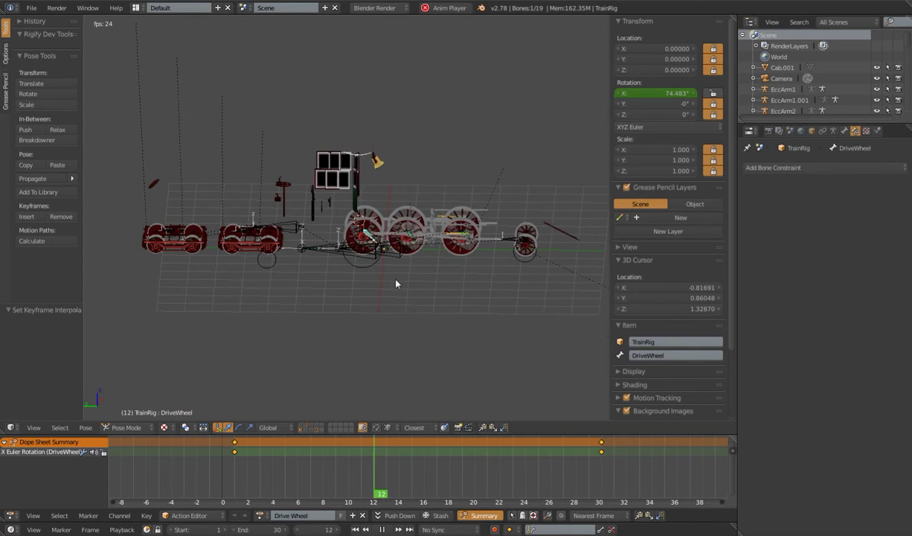
pyautogui.scroll(2, 420, 321)
pyautogui.scroll(-3, 421, 321)
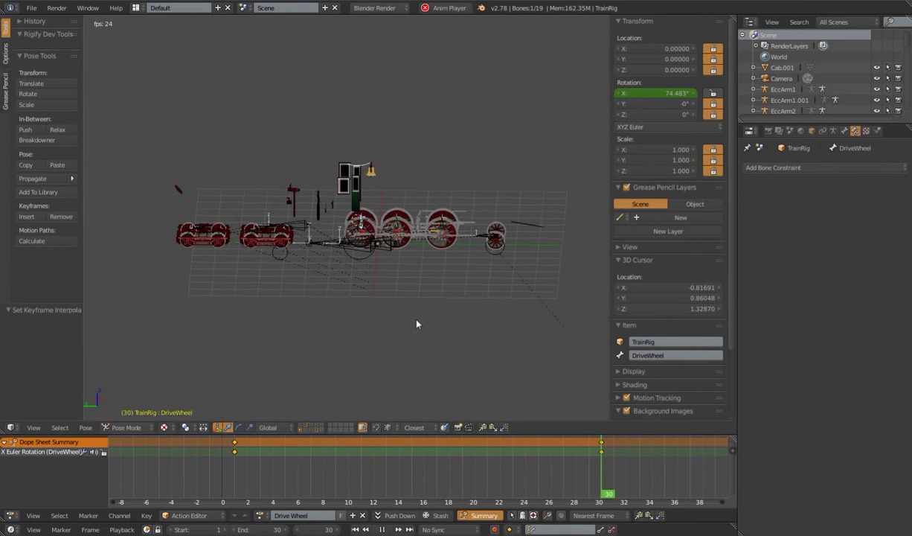
pyautogui.hotkey('alt', 'a')
pyautogui.scroll(2, 417, 324)
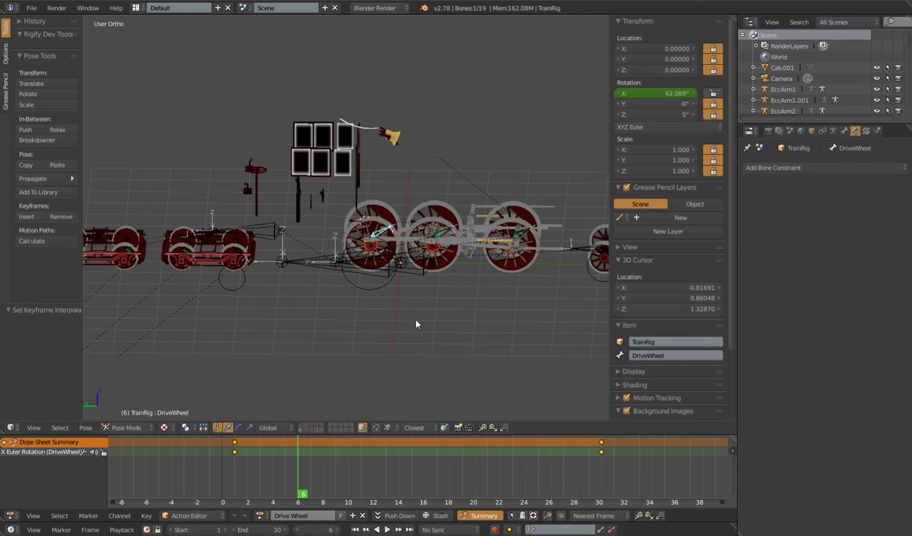
pyautogui.scroll(-2, 422, 324)
pyautogui.hotkey('alt', 'a')
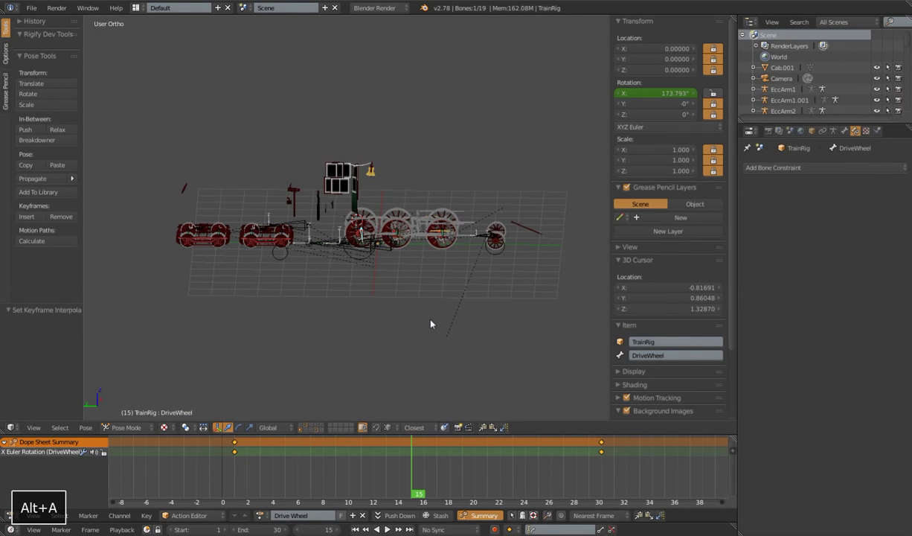
# Select the front truck's bone, Bone.006, and run through the animation to check how the wheels update
pyautogui.rightClick(495, 239)
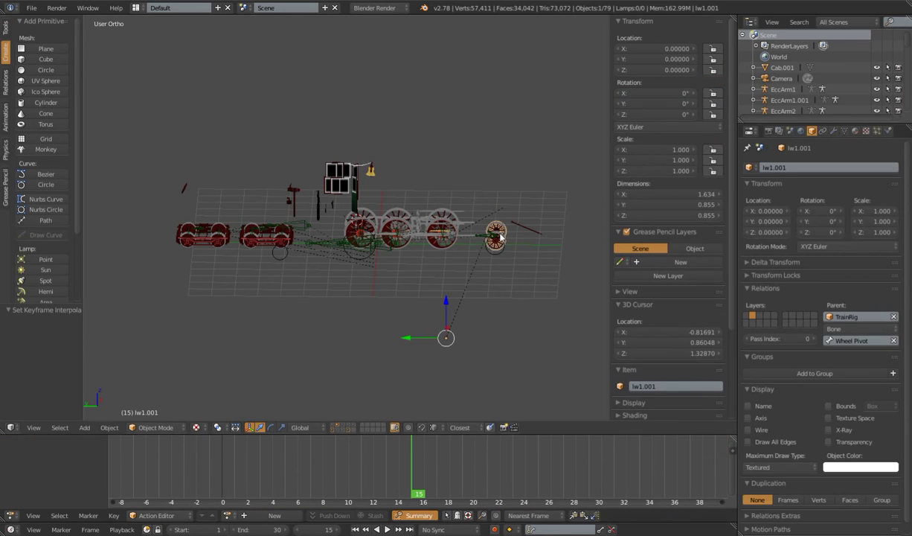
pyautogui.rightClick(500, 236)
pyautogui.hotkey('alt', 'a')
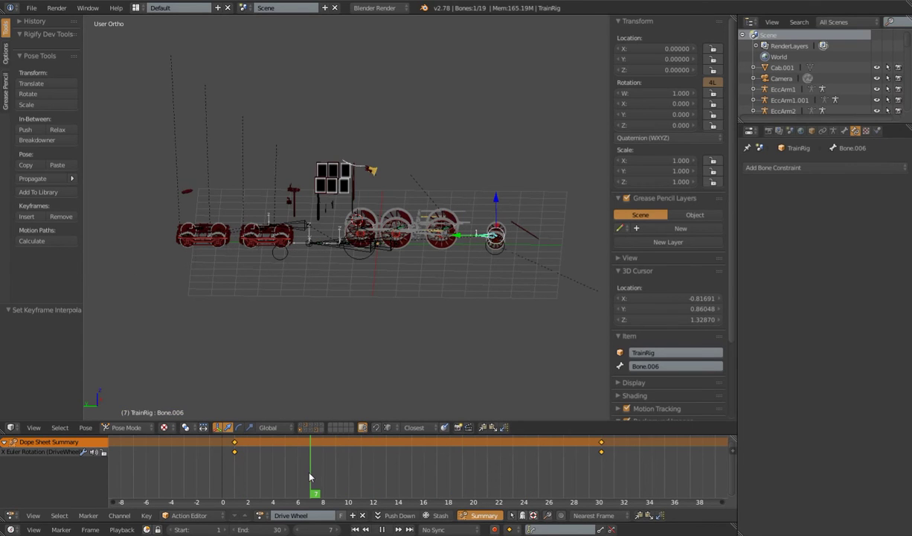
pyautogui.hotkey('alt', 'a')
pyautogui.hotkey('alt', 'a')
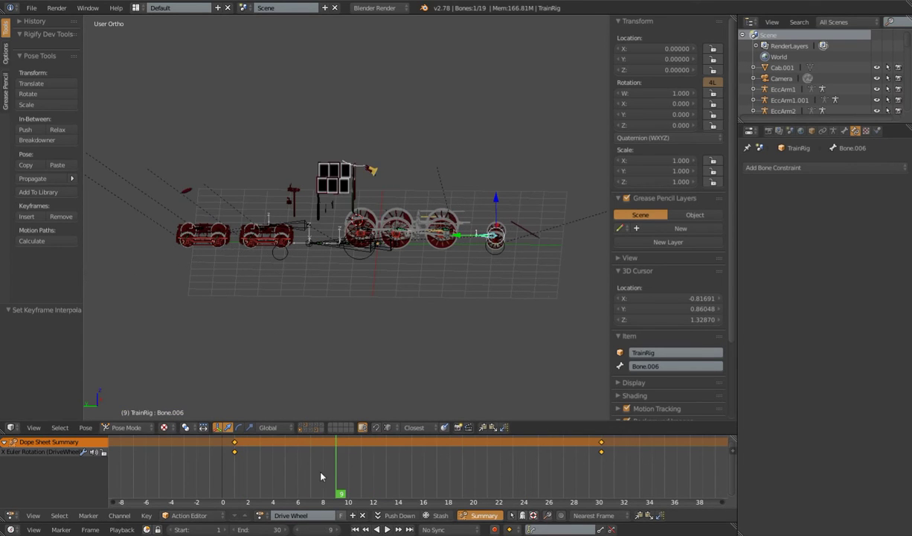
pyautogui.moveTo(456, 483); pyautogui.dragTo(401, 491)
pyautogui.press('Escape')
pyautogui.scroll(3, 368, 244)
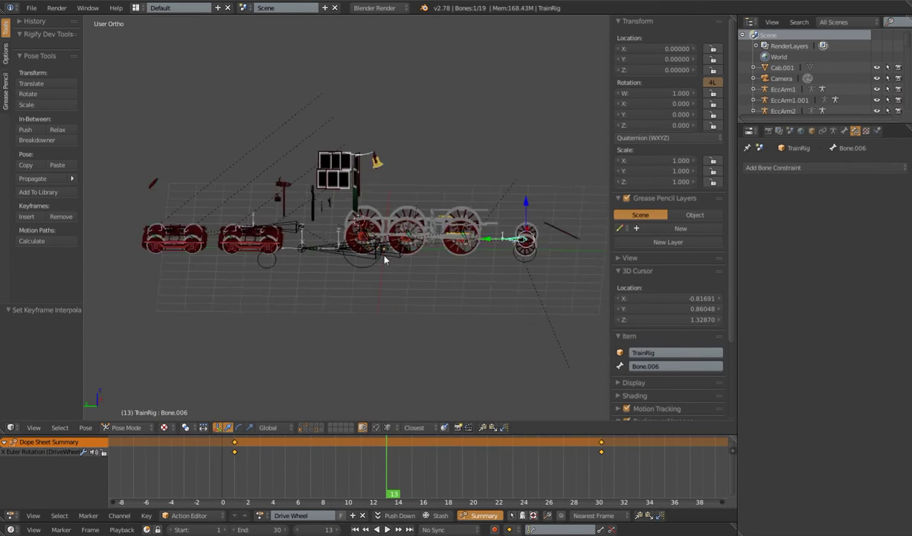
# Enable Extra Object Update and Extra Data Update in the TrainRig object's Relations Extras
pyautogui.click(812, 131)
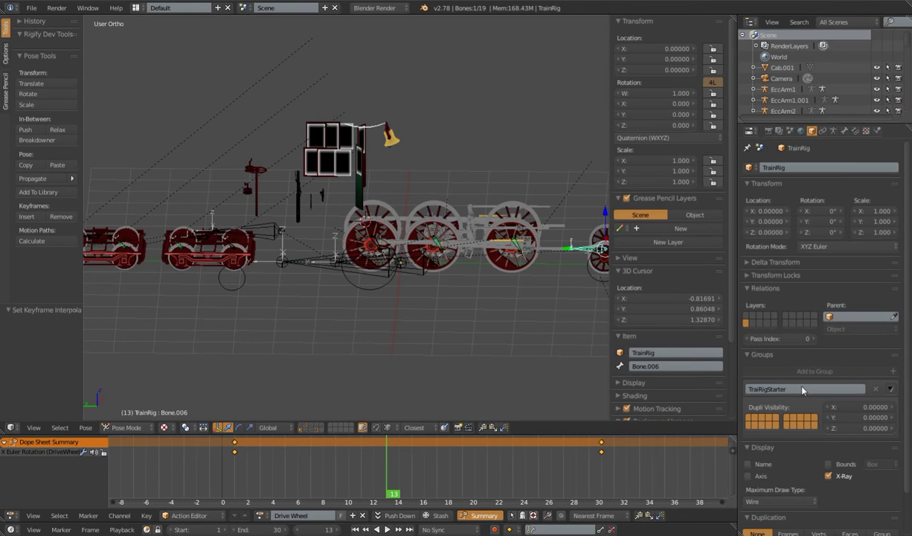
pyautogui.scroll(-3, 811, 394)
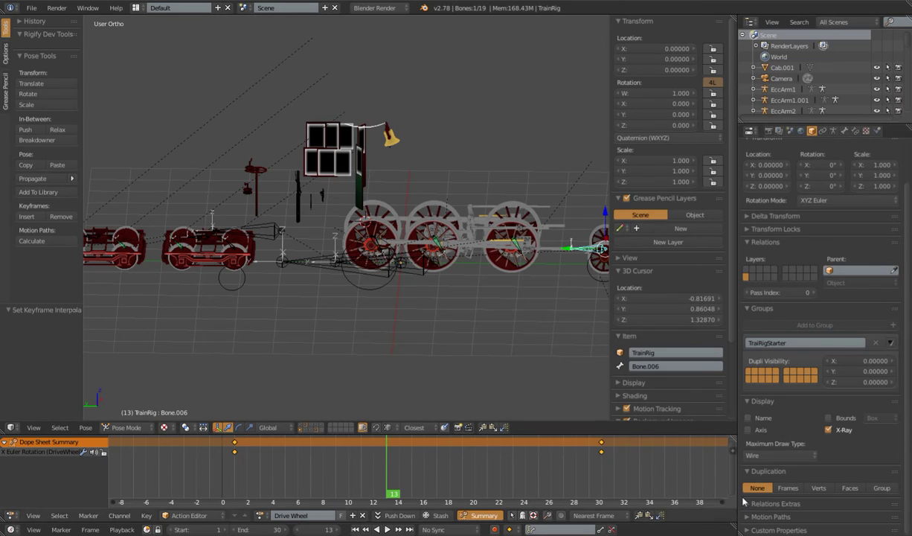
pyautogui.click(776, 503)
pyautogui.scroll(-2, 801, 408)
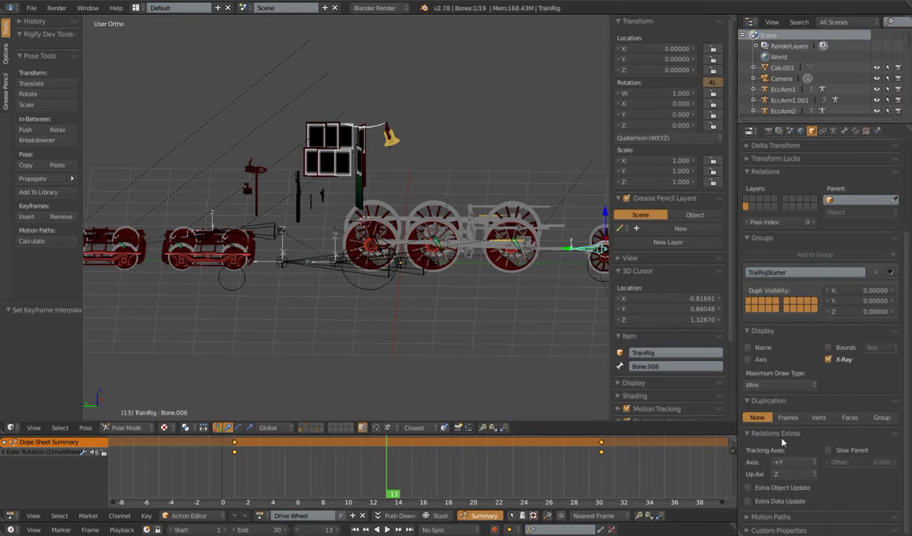
pyautogui.click(748, 488)
pyautogui.click(748, 502)
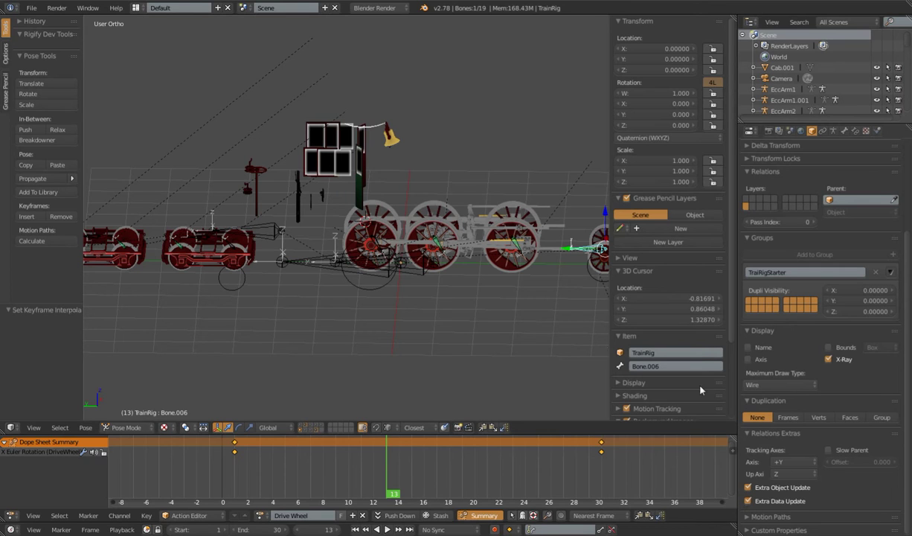
# Play the Drive Wheel animation, test the rig by rotating the DriveWheel bone, and clear the bone's rotation
pyautogui.hotkey('alt', 'a')
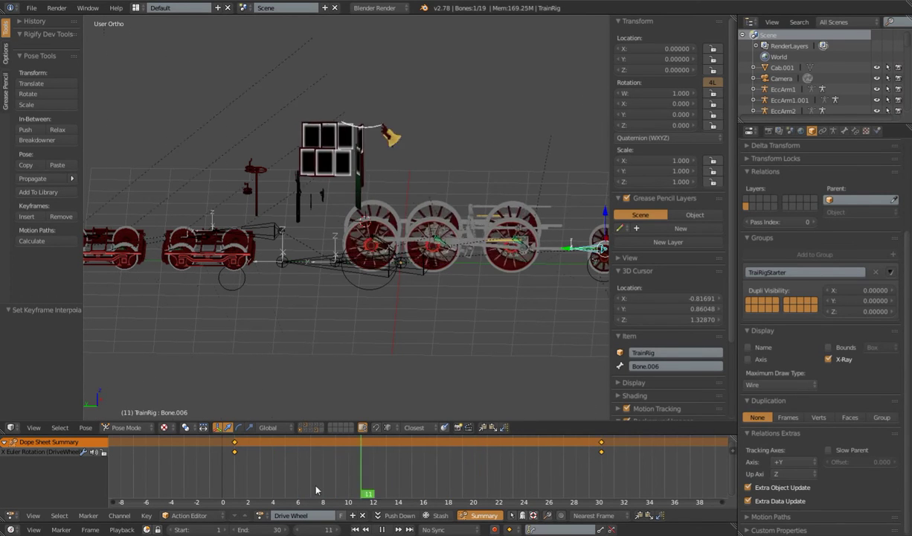
pyautogui.hotkey('alt', 'a')
pyautogui.rightClick(386, 224)
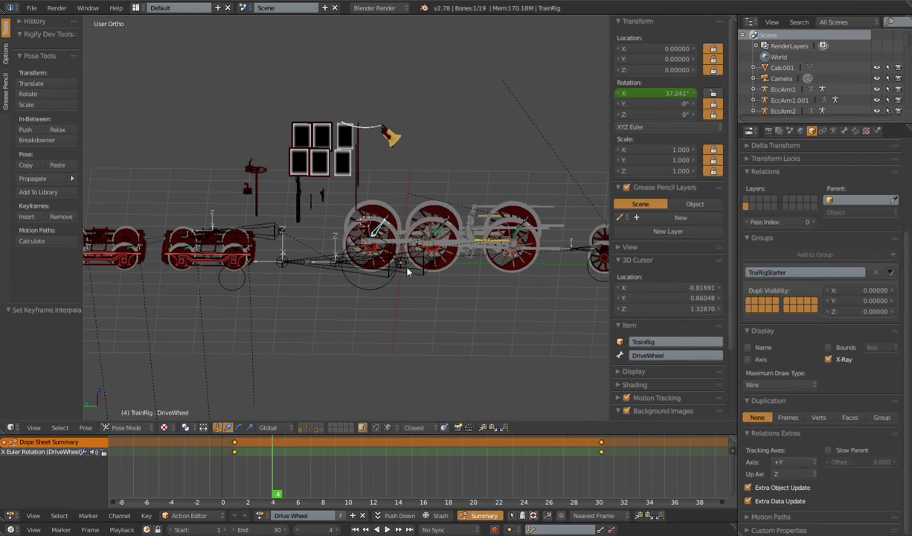
pyautogui.press('r')
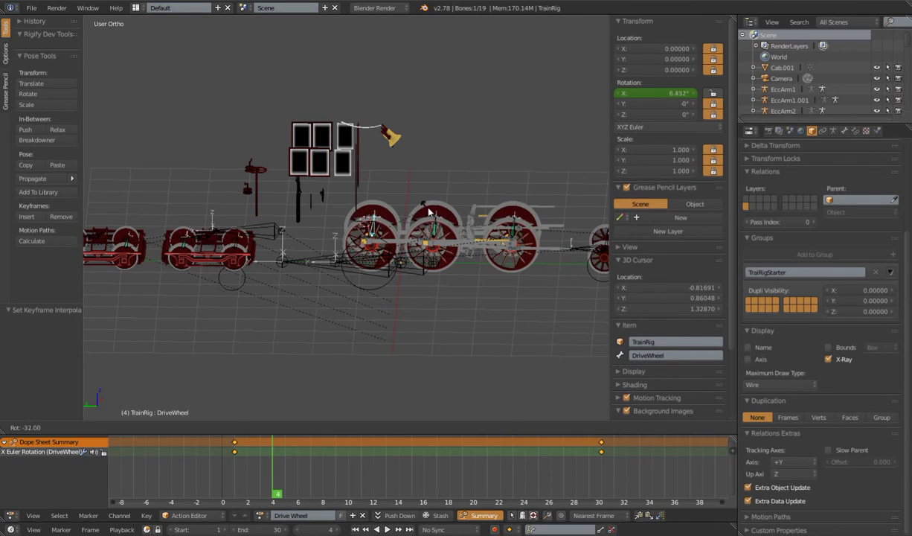
pyautogui.click(358, 315)
pyautogui.press('r')
pyautogui.click(427, 370)
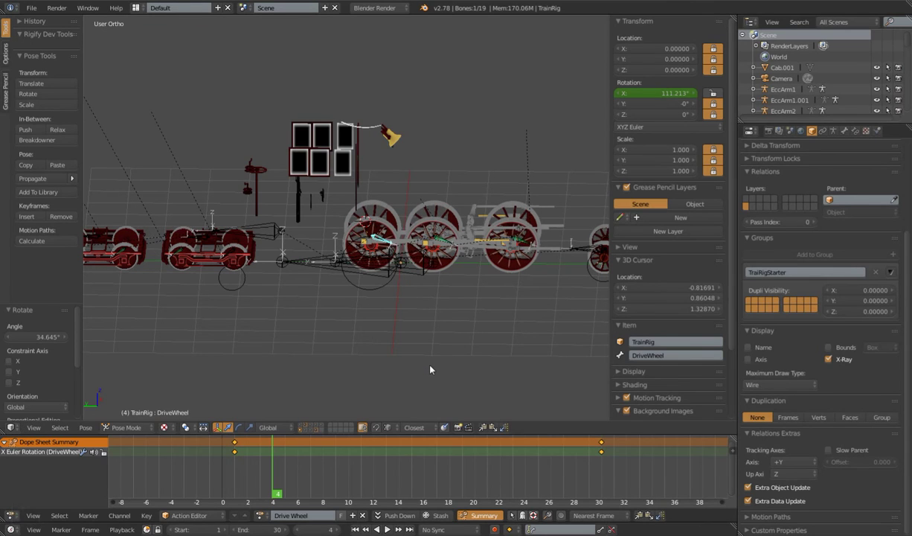
pyautogui.hotkey('alt', 'r')
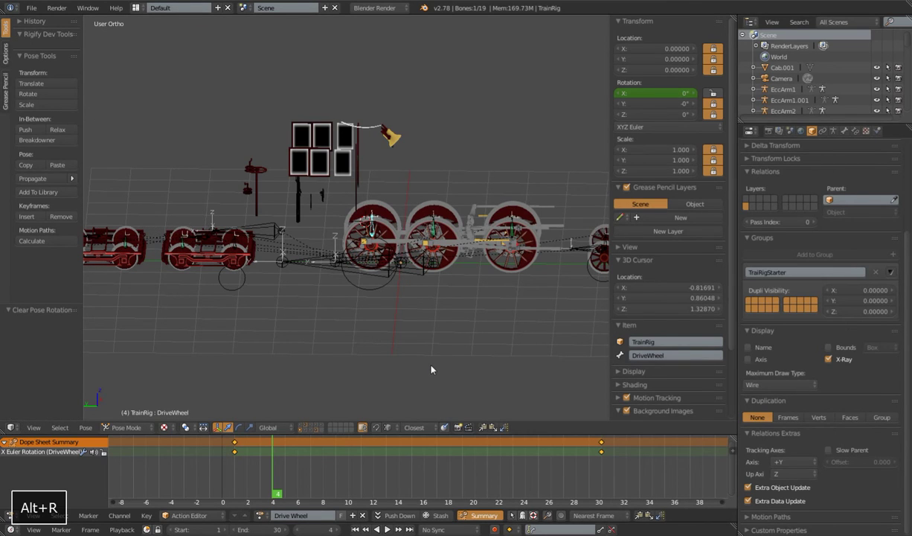
# Rotate the DriveWheel bone three more times to test the linked wheels and rods, and clear its rotation again
pyautogui.press('r')
pyautogui.click(476, 366)
pyautogui.press('r')
pyautogui.click(454, 348)
pyautogui.press('r')
pyautogui.click(473, 353)
pyautogui.hotkey('alt', 'r')
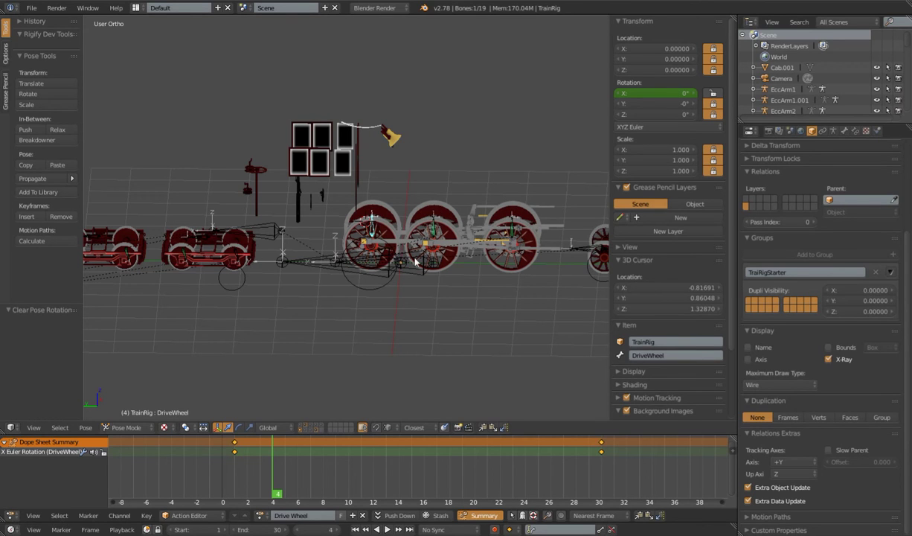
# Play the Drive Wheel animation repeatedly, restarting it from frame 1, and examine the motion of the whole train
pyautogui.hotkey('alt', 'a')
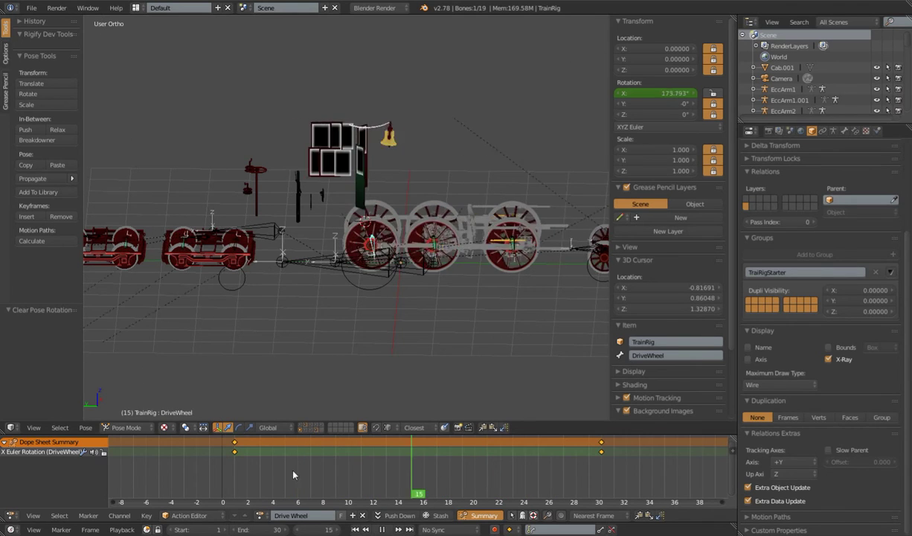
pyautogui.hotkey('alt', 'a')
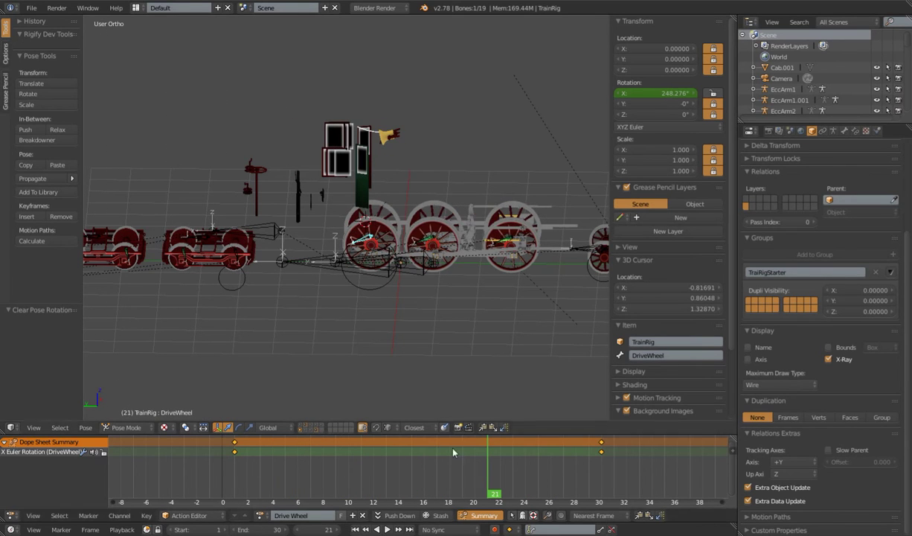
pyautogui.hotkey('alt', 'a')
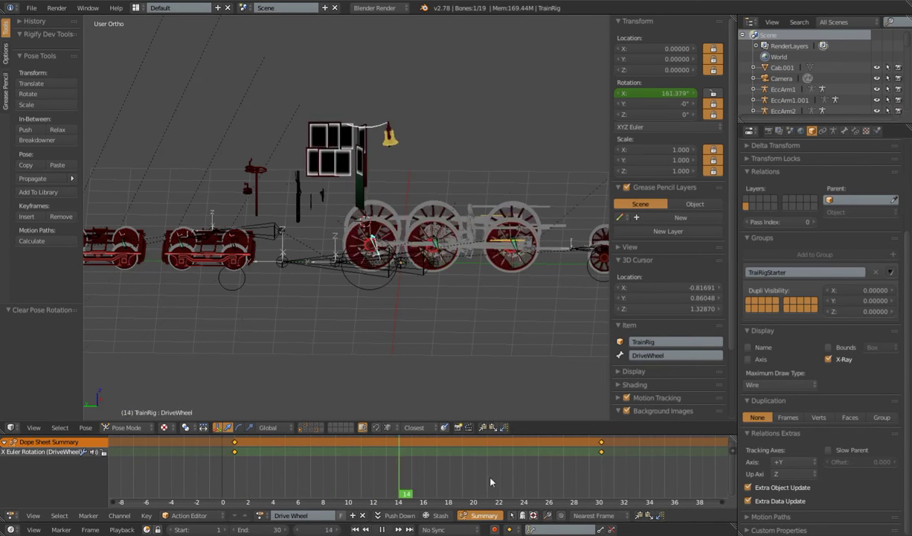
pyautogui.hotkey('alt', 'a')
pyautogui.moveTo(267, 482); pyautogui.dragTo(228, 458)
pyautogui.scroll(-3, 366, 273)
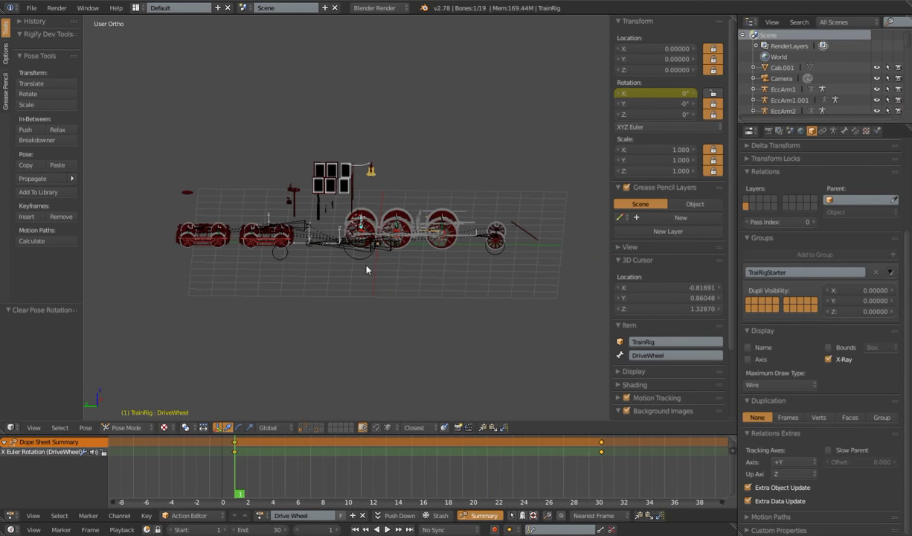
pyautogui.scroll(2, 403, 286)
pyautogui.scroll(-2, 404, 283)
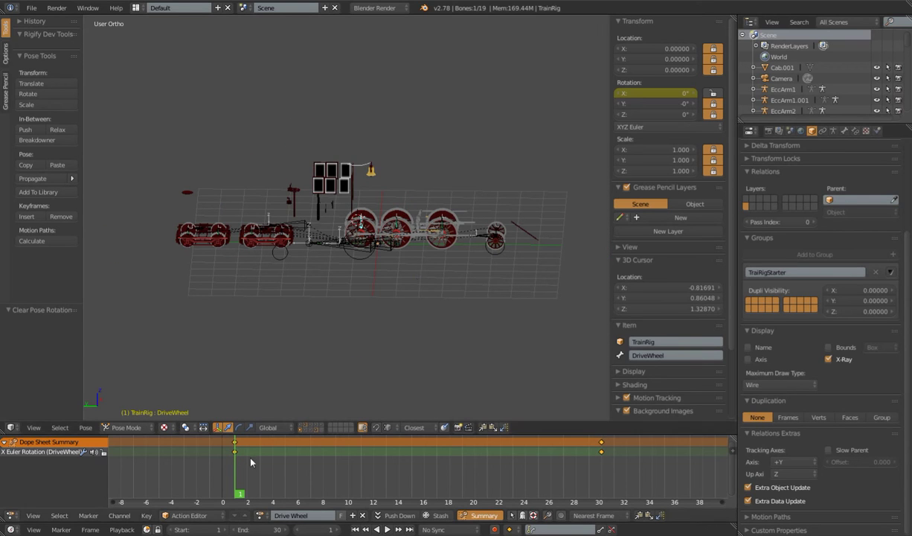
pyautogui.hotkey('alt', 'a')
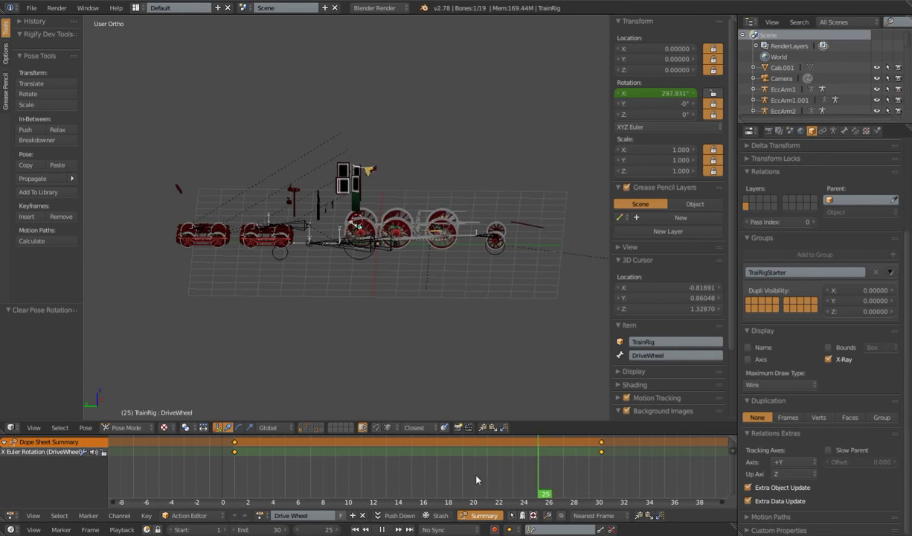
pyautogui.press('Escape')
# Inspect the front truck's bone, Bone.006, and the TenderTruck.001 and TenderTruck.000 objects in Object Mode
pyautogui.scroll(3, 424, 320)
pyautogui.scroll(-3, 426, 273)
pyautogui.moveTo(426, 273); pyautogui.dragTo(401, 302, button='middle')
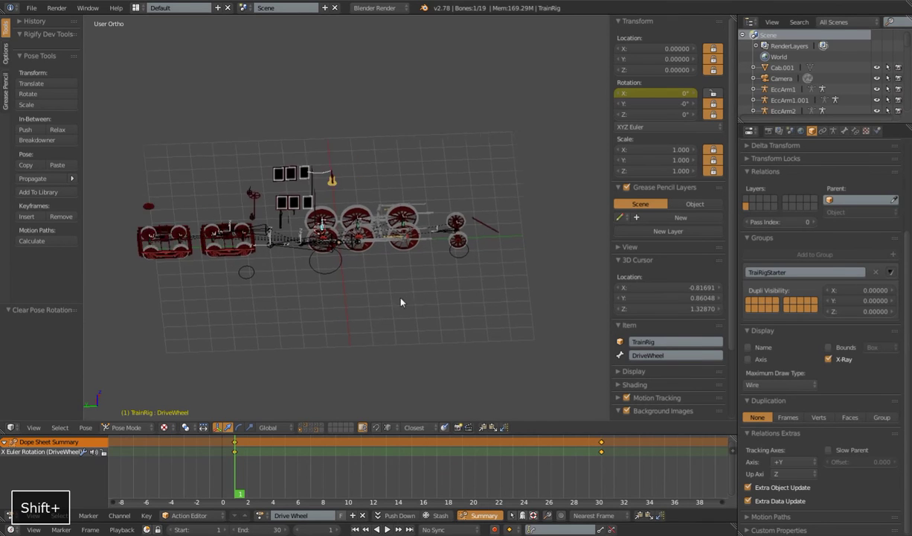
pyautogui.scroll(2, 422, 302)
pyautogui.moveTo(452, 320); pyautogui.dragTo(448, 336, button='middle')
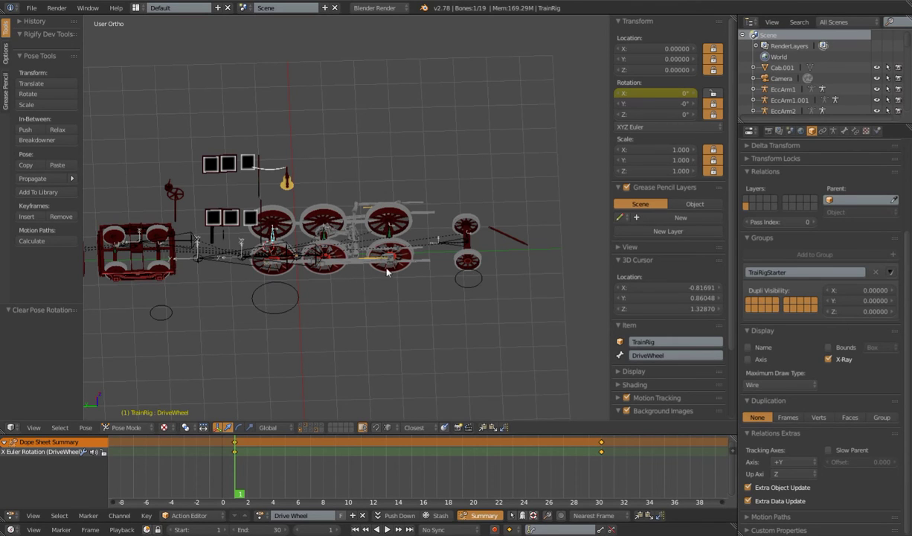
pyautogui.rightClick(450, 243)
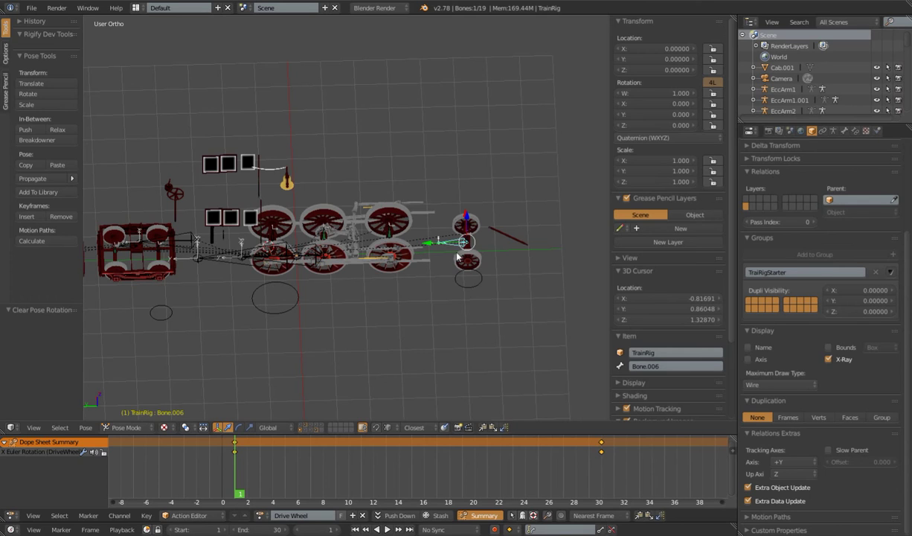
pyautogui.keyDown('shift'); pyautogui.moveTo(210, 311); pyautogui.dragTo(420, 290, button='middle'); pyautogui.keyUp('shift')
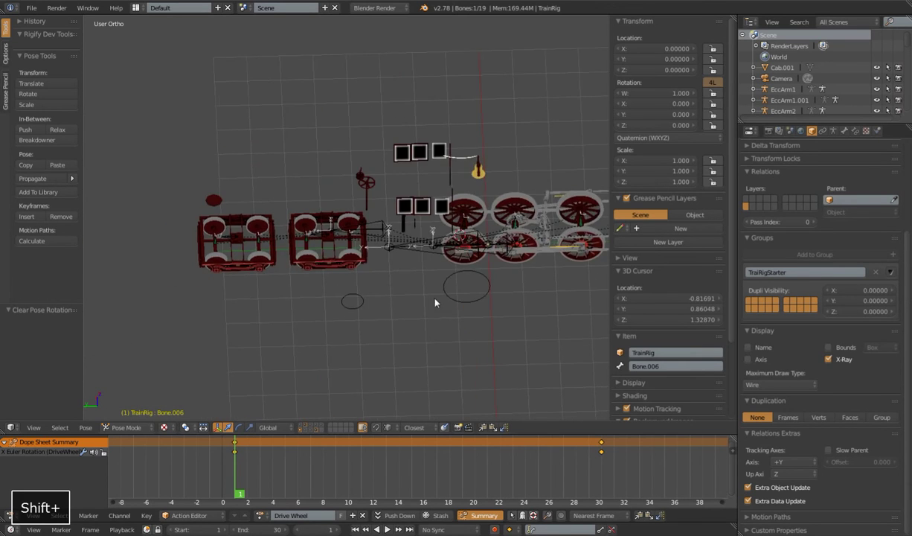
pyautogui.scroll(3, 337, 271)
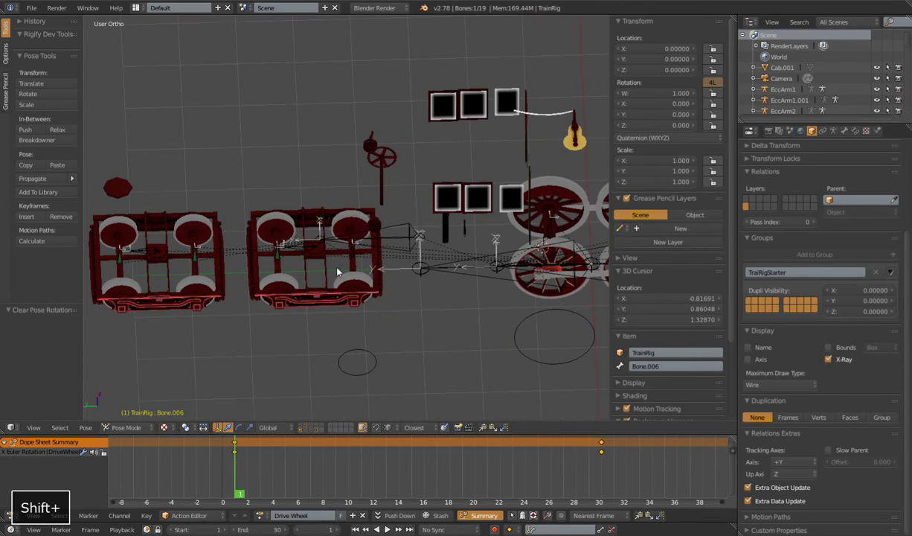
pyautogui.hotkey('ctrl', 'Tab')
pyautogui.rightClick(281, 250)
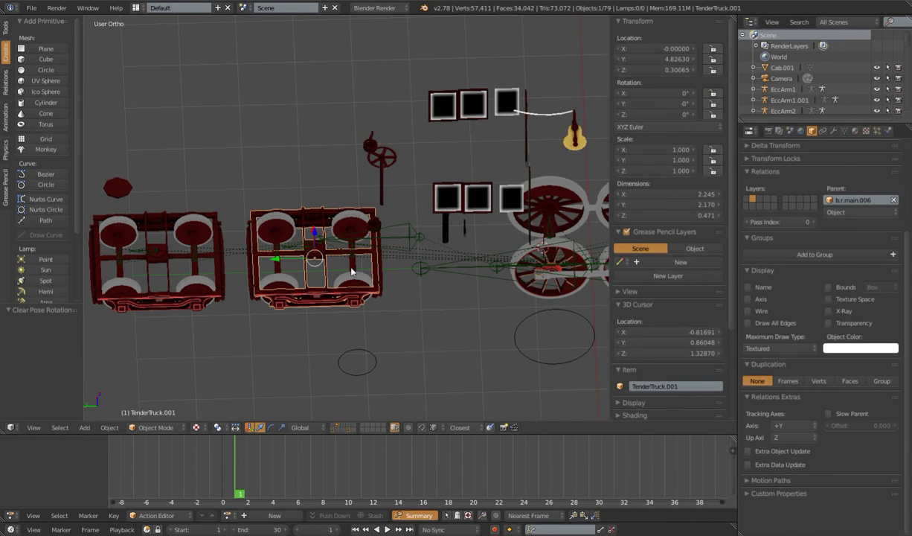
pyautogui.rightClick(170, 266)
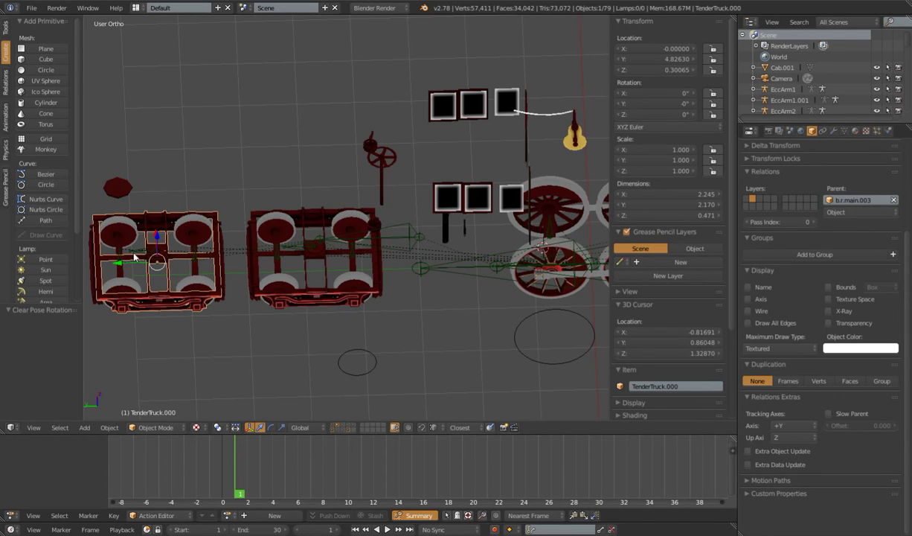
# Select the two tender truck bones and the front truck's Bone.006 together in Pose Mode
pyautogui.rightClick(135, 255)
pyautogui.hotkey('ctrl', 'Tab')
pyautogui.keyDown('shift'); pyautogui.rightClick(303, 249); pyautogui.keyUp('shift')
pyautogui.moveTo(480, 283); pyautogui.dragTo(488, 245, button='middle')
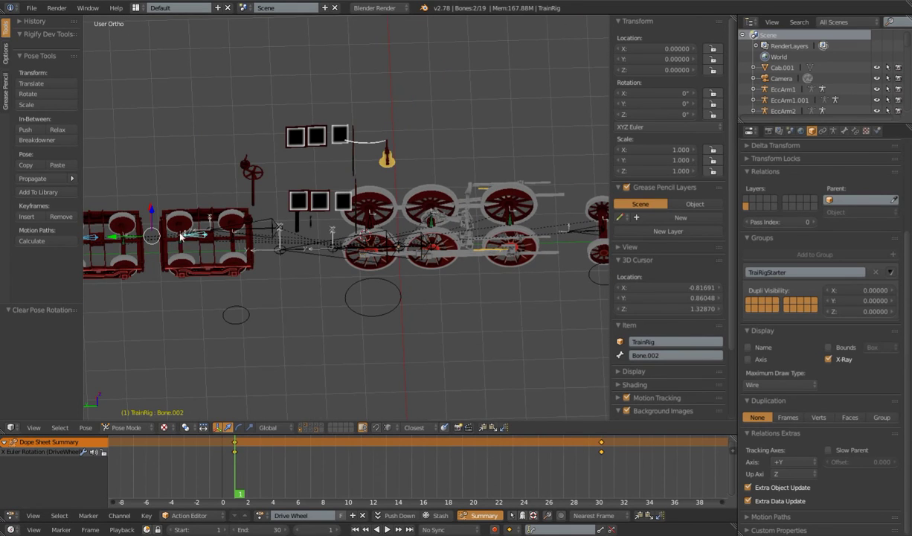
pyautogui.scroll(-3, 455, 251)
pyautogui.keyDown('shift'); pyautogui.rightClick(484, 233); pyautogui.keyUp('shift')
pyautogui.press('ctrl+KP_3')
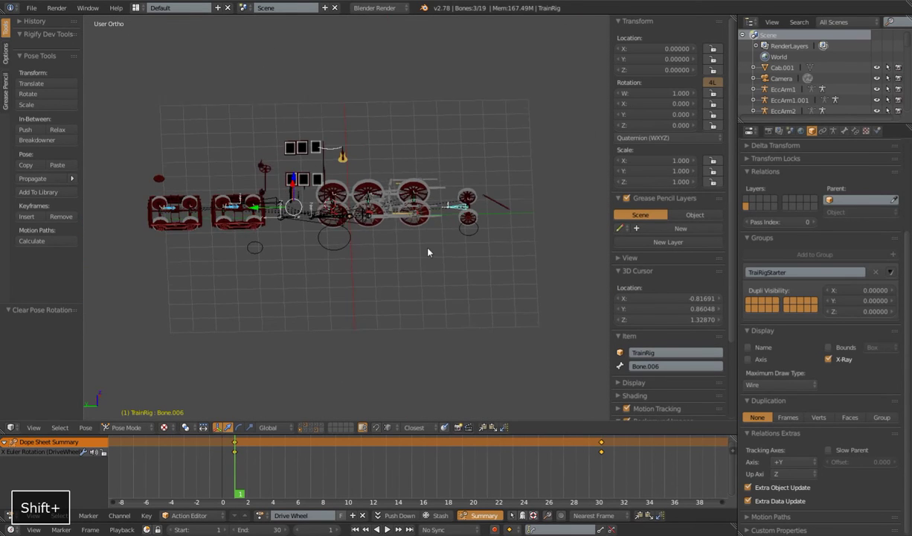
# In Edit Mode, parent the front truck's Bone.006 to the EngineMain bone with Keep Offset
pyautogui.moveTo(429, 251); pyautogui.dragTo(470, 270, button='middle')
pyautogui.scroll(5, 432, 268)
pyautogui.press('Tab')
pyautogui.scroll(-2, 464, 265)
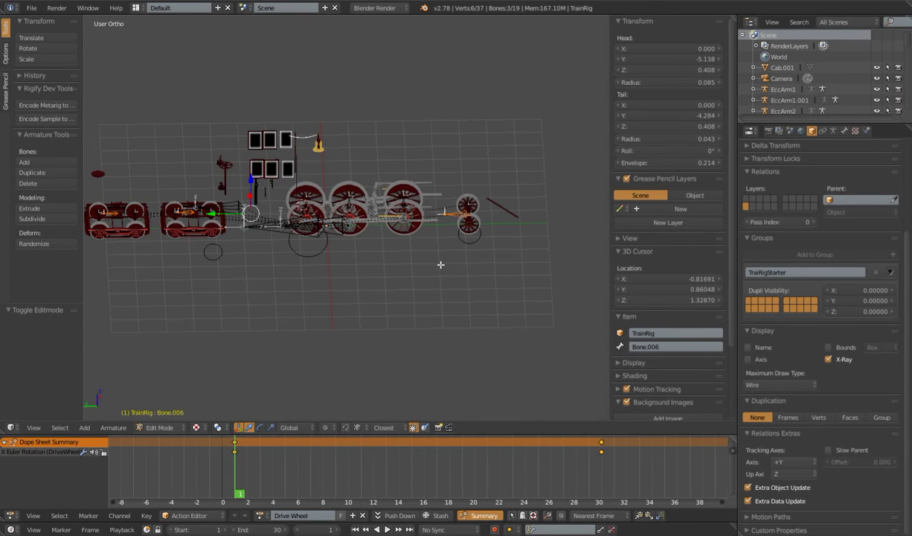
pyautogui.scroll(4, 444, 265)
pyautogui.scroll(-4, 490, 223)
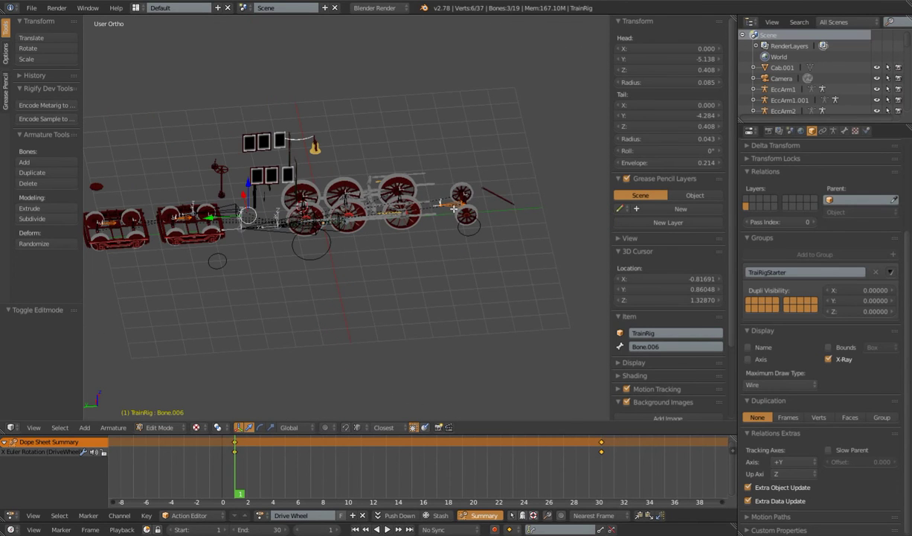
pyautogui.moveTo(454, 246); pyautogui.dragTo(441, 239, button='middle')
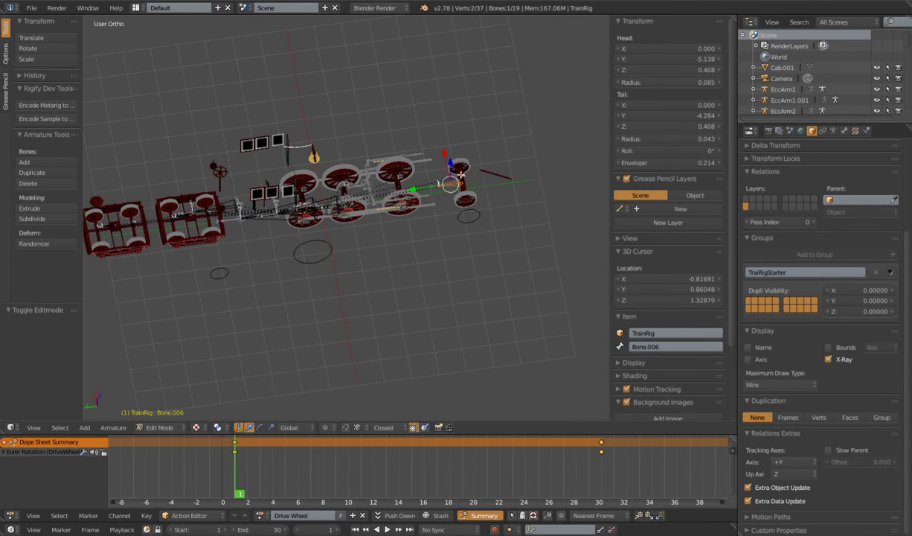
pyautogui.scroll(4, 445, 244)
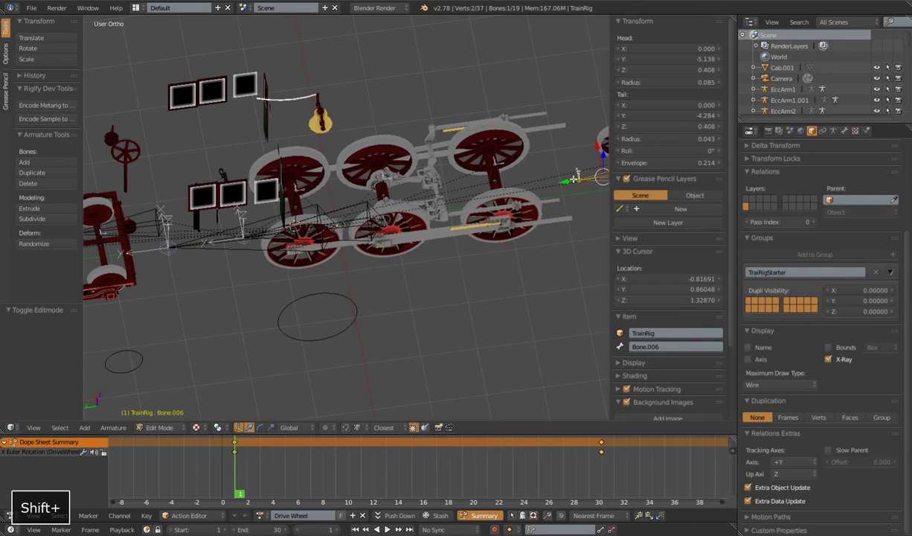
pyautogui.scroll(-3, 417, 246)
pyautogui.moveTo(416, 245); pyautogui.dragTo(377, 277, button='middle')
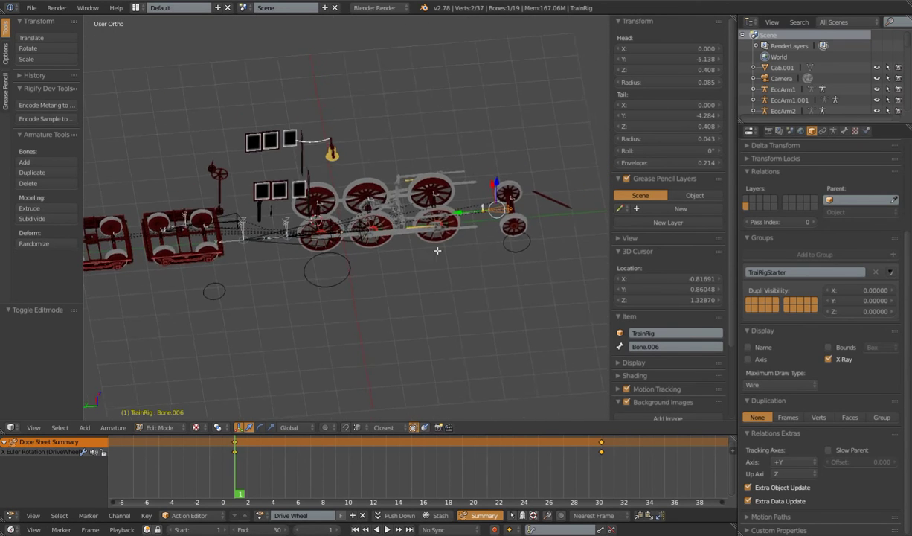
pyautogui.scroll(3, 377, 277)
pyautogui.keyDown('shift'); pyautogui.rightClick(369, 280); pyautogui.keyUp('shift')
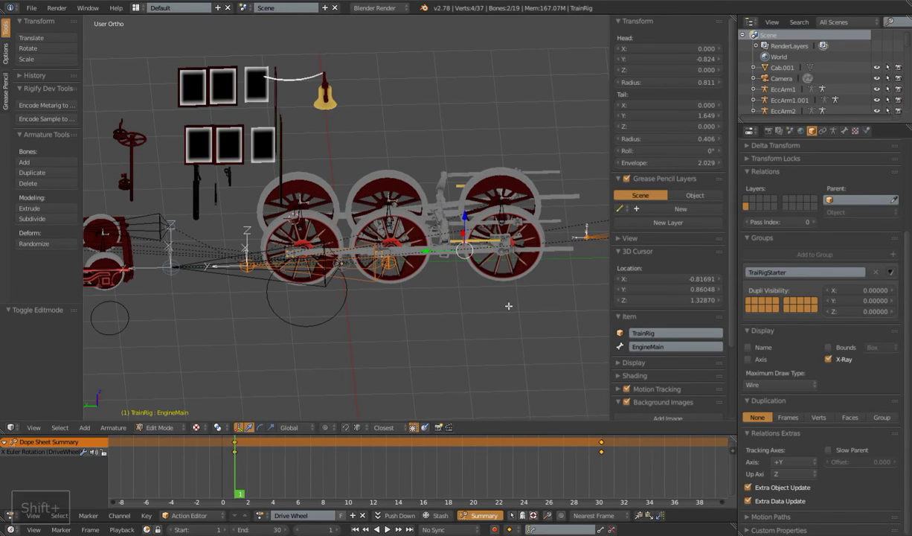
pyautogui.hotkey('ctrl', 'p')
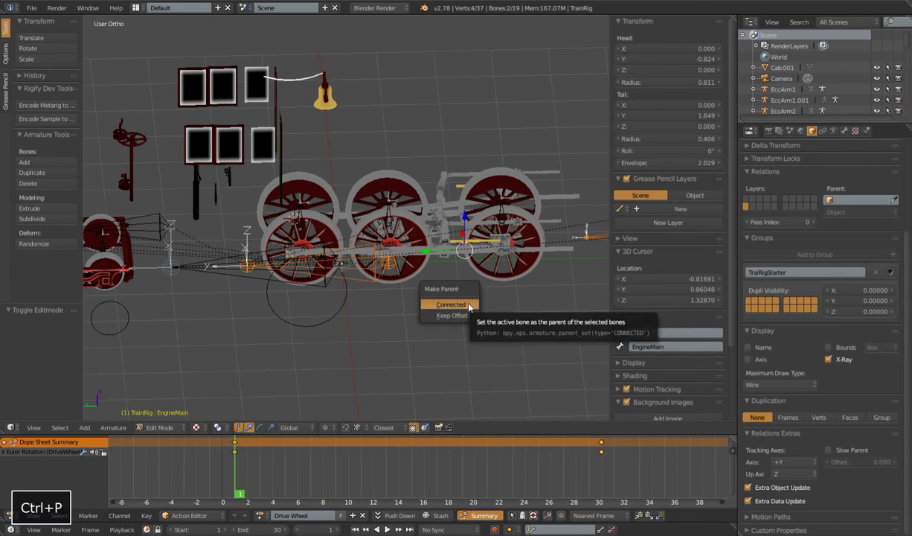
pyautogui.click(449, 314)
# Parent the tender truck bones Bone.007 and Bone.002 to the CarMain bone with Keep Offset
pyautogui.scroll(-2, 450, 314)
pyautogui.keyDown('shift'); pyautogui.moveTo(451, 314); pyautogui.dragTo(340, 282, button='middle'); pyautogui.keyUp('shift')
pyautogui.scroll(2, 340, 281)
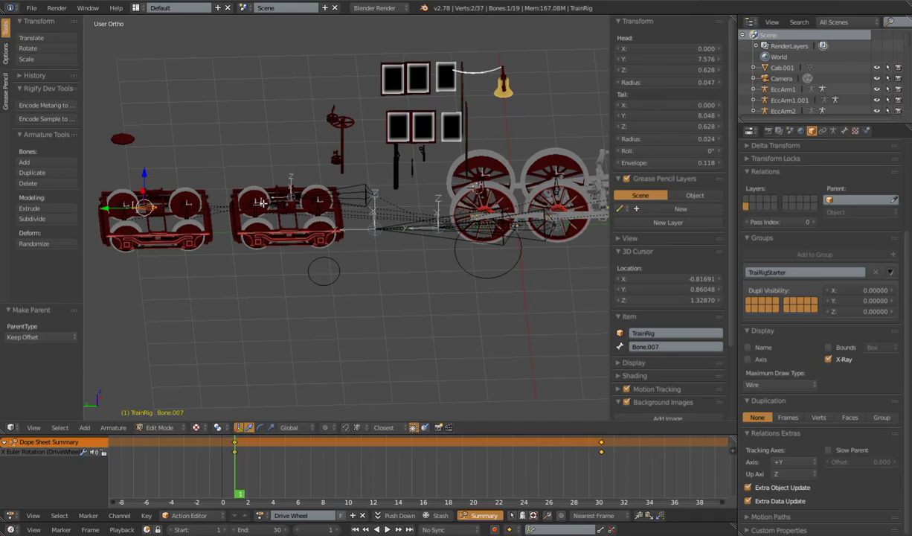
pyautogui.keyDown('shift'); pyautogui.rightClick(202, 198); pyautogui.keyUp('shift')
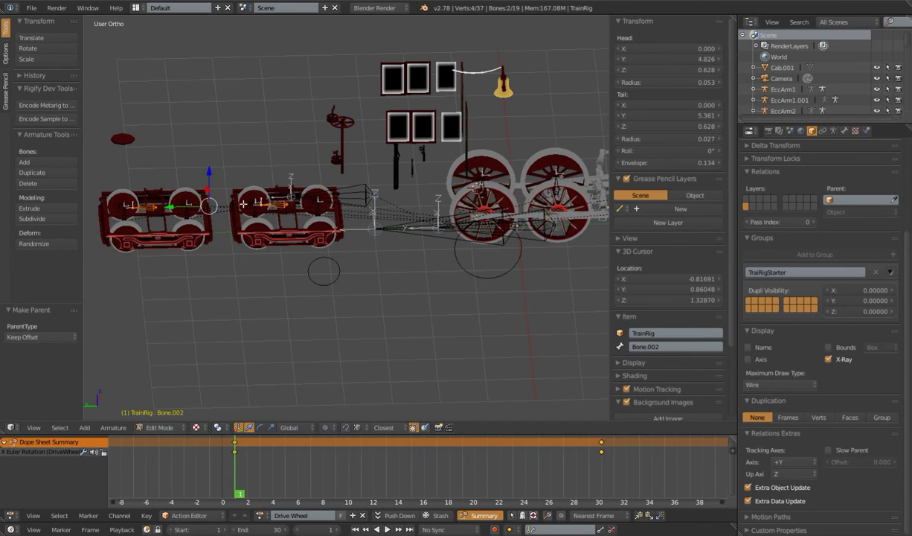
pyautogui.keyDown('shift'); pyautogui.rightClick(352, 189); pyautogui.keyUp('shift')
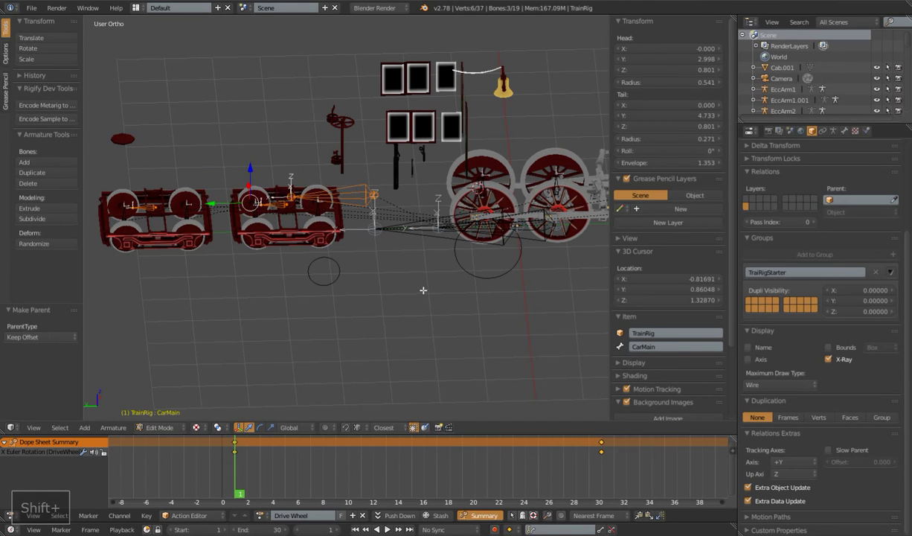
pyautogui.hotkey('ctrl', 'p')
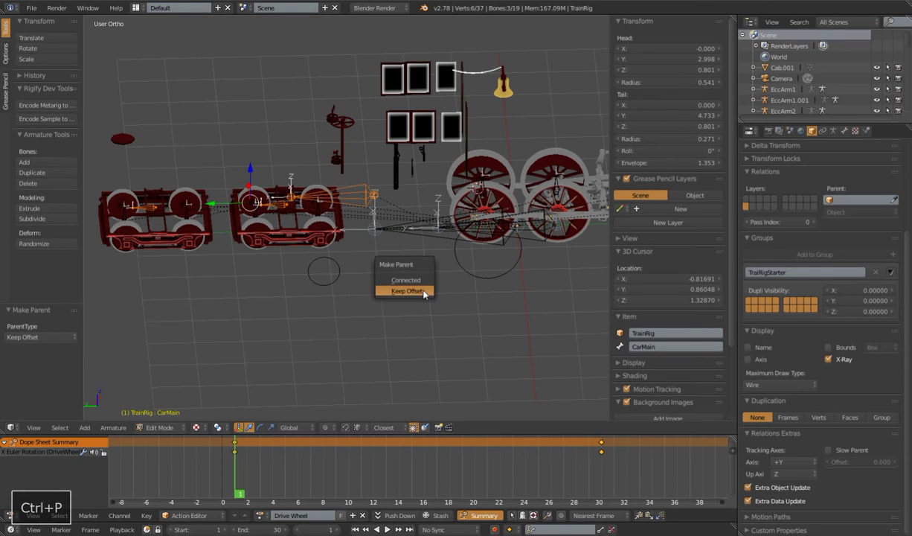
pyautogui.click(427, 292)
# Parent the front truck's Wheel Pivot bone to Bone.006 with Keep Offset
pyautogui.keyDown('shift'); pyautogui.hscroll(4, 291, 265); pyautogui.keyUp('shift')
pyautogui.scroll(4, 484, 216)
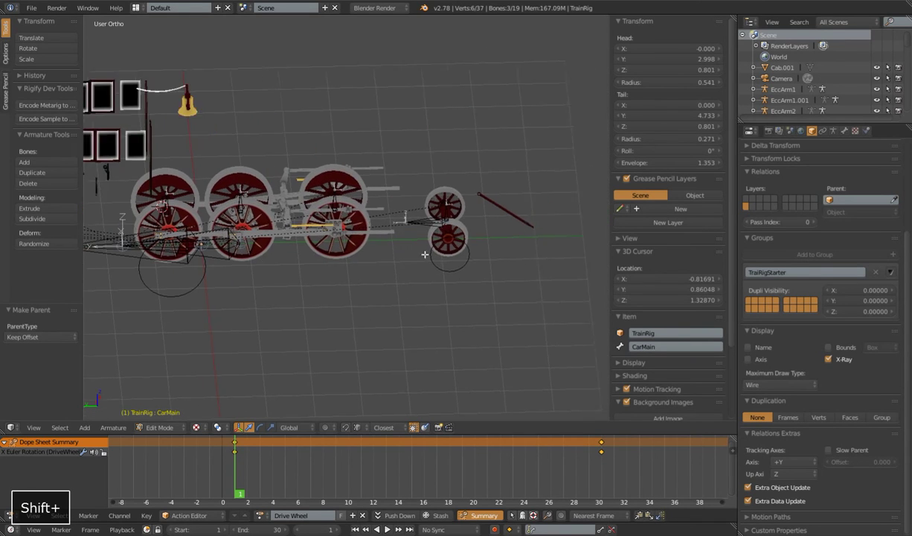
pyautogui.rightClick(484, 216)
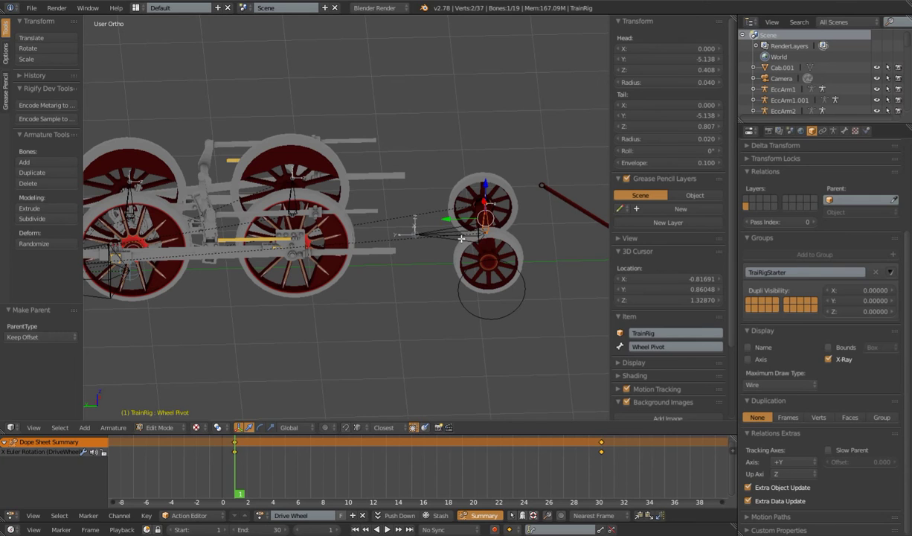
pyautogui.keyDown('shift'); pyautogui.rightClick(454, 226); pyautogui.keyUp('shift')
pyautogui.click(455, 228)
pyautogui.scroll(-6, 355, 239)
pyautogui.scroll(6, 355, 239)
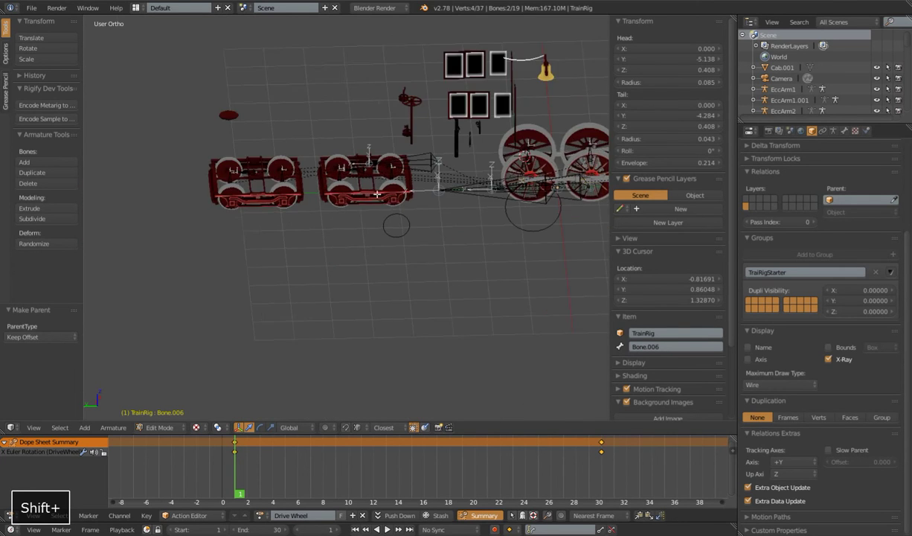
# Parent each tender truck's two wheel bones to that truck's own bone, Bone.002 or Bone.007, with Keep Offset
pyautogui.rightClick(284, 258)
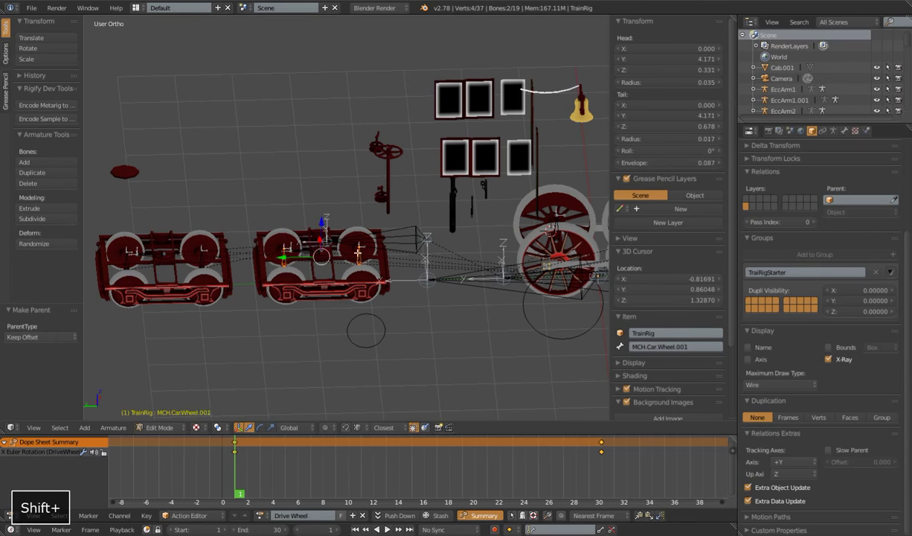
pyautogui.hotkey('ctrl', 'p')
pyautogui.click(305, 248)
pyautogui.keyDown('shift'); pyautogui.rightClick(161, 257); pyautogui.keyUp('shift')
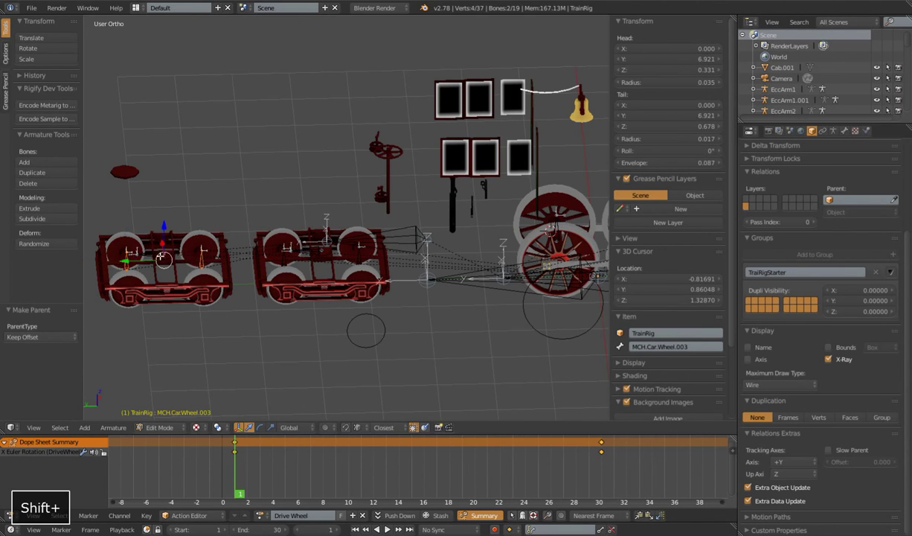
pyautogui.hotkey('ctrl', 'p')
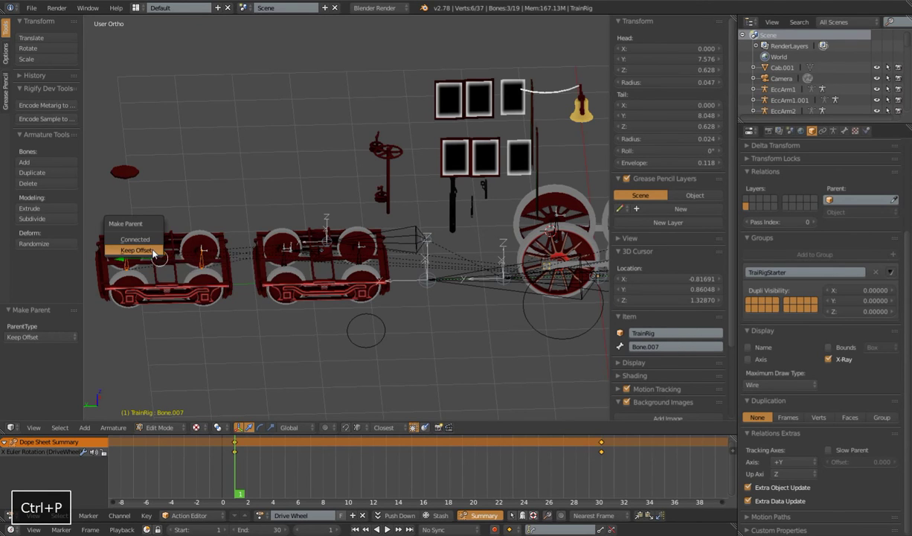
pyautogui.click(149, 256)
# Return the TrainRig armature to Pose Mode and play the wheel animation
pyautogui.scroll(-3, 296, 240)
pyautogui.scroll(-2, 364, 290)
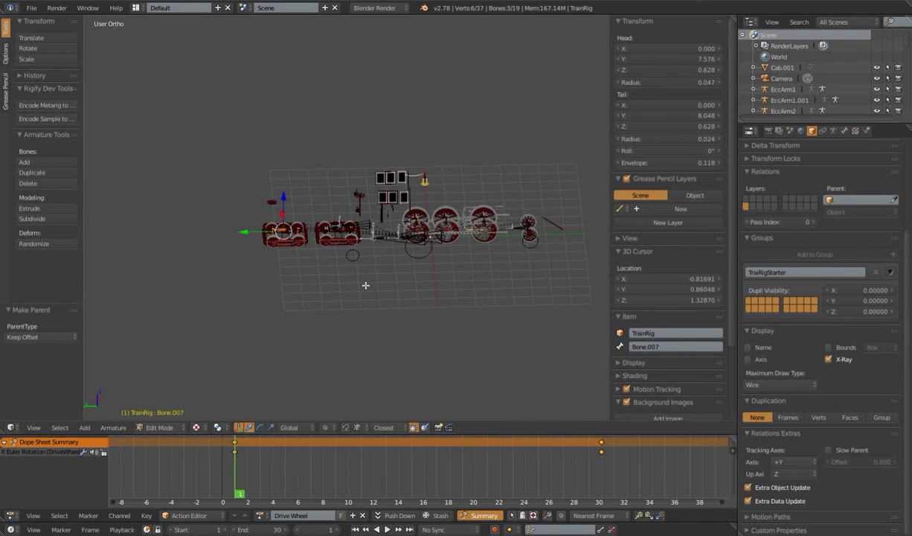
pyautogui.hotkey('alt', 'a')
pyautogui.press('Tab')
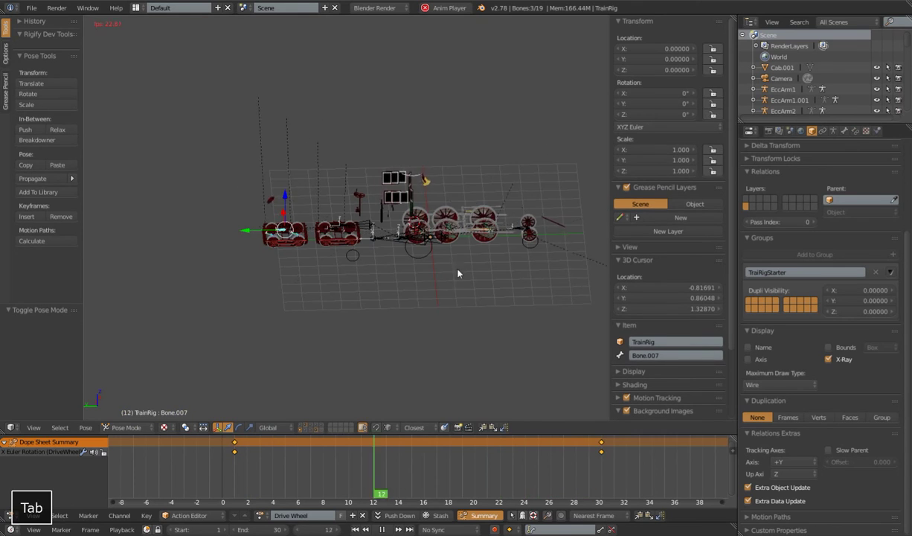
pyautogui.scroll(2, 379, 247)
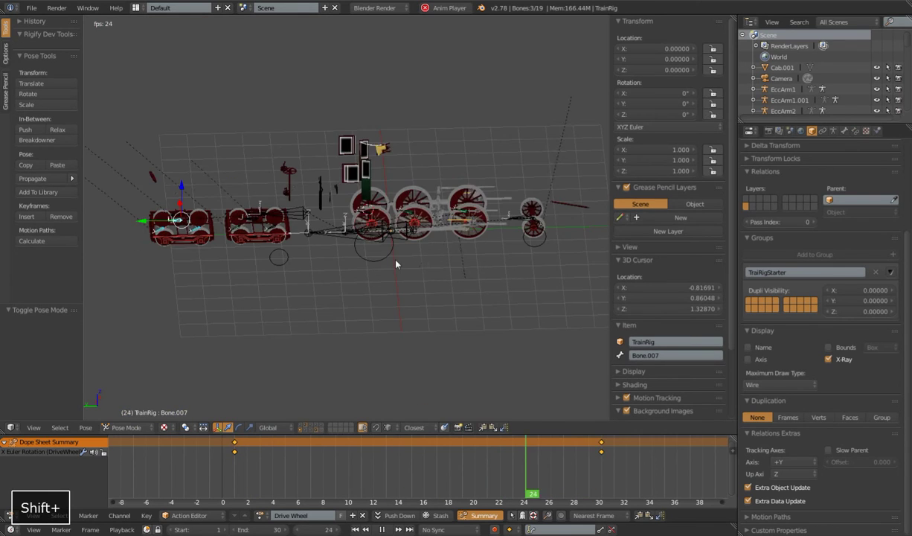
# Lock all location and scale channels of the front truck's Bone.006
pyautogui.rightClick(511, 218)
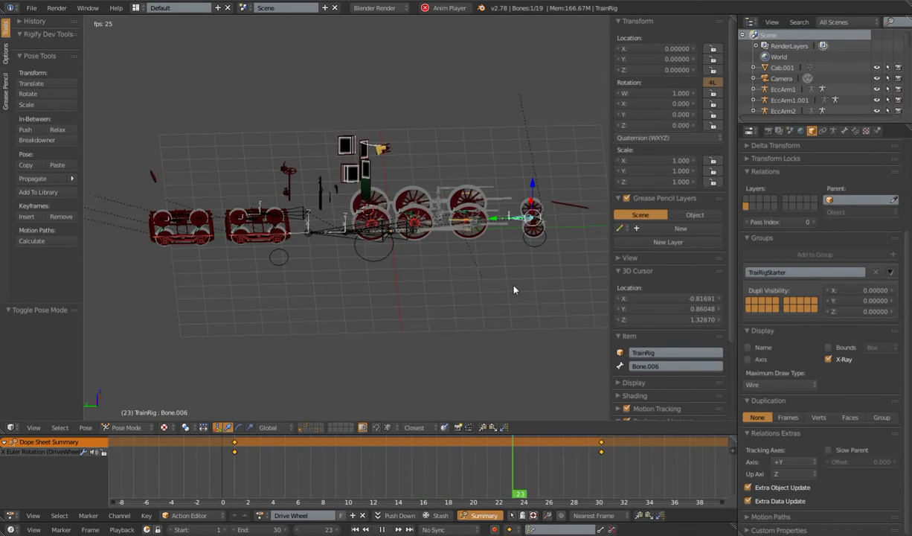
pyautogui.press('g')
pyautogui.press('Escape')
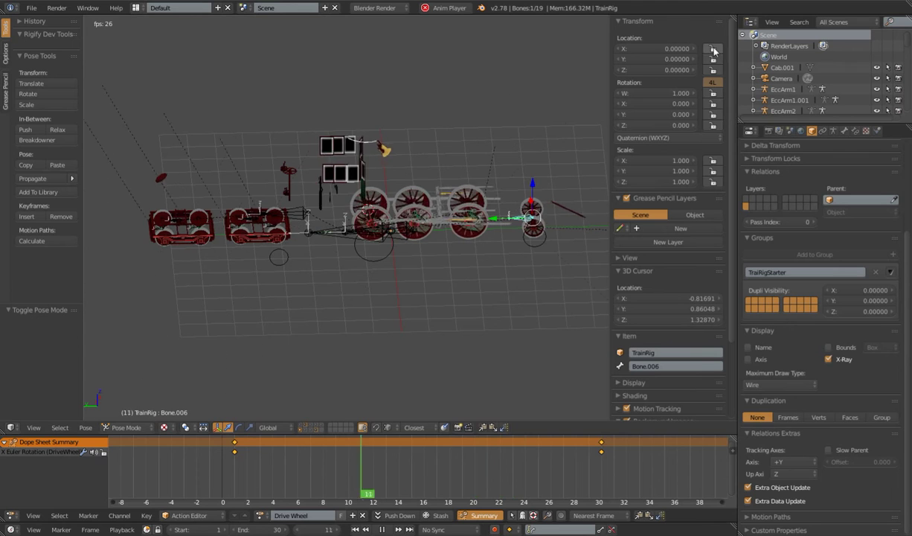
pyautogui.moveTo(712, 49); pyautogui.dragTo(712, 69)
pyautogui.moveTo(713, 160); pyautogui.dragTo(712, 182)
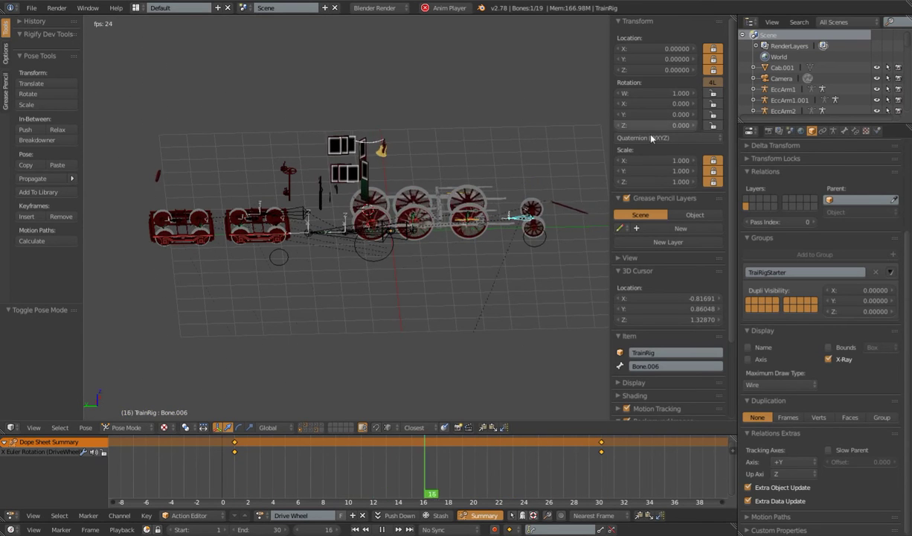
# Try rotating the front truck's Bone.006 about its local Z axis
pyautogui.moveTo(532, 231); pyautogui.dragTo(546, 256, button='middle')
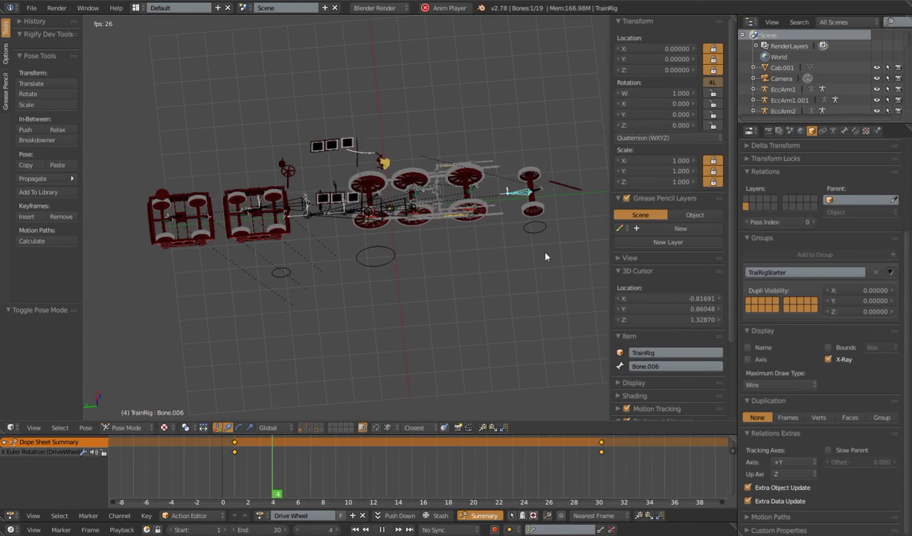
pyautogui.press('r')
pyautogui.press('z')
pyautogui.press('z')
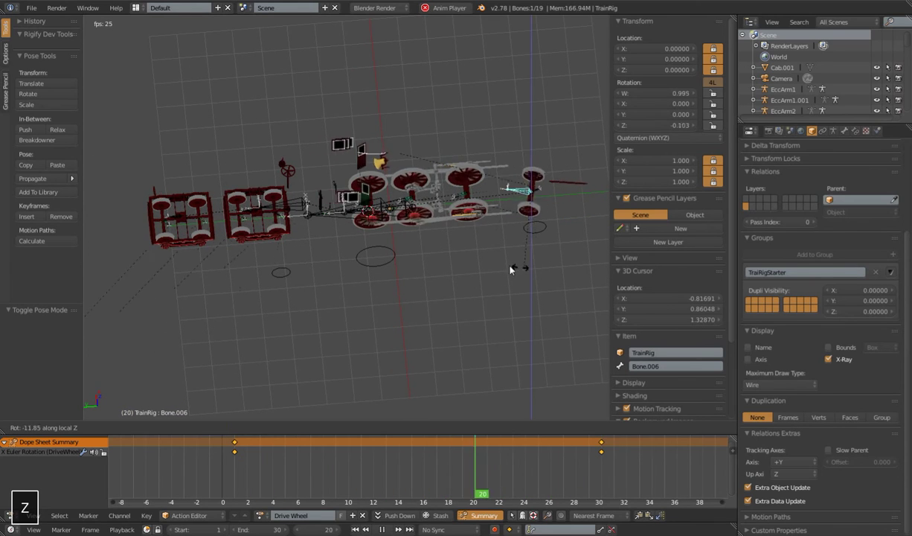
pyautogui.press('Escape')
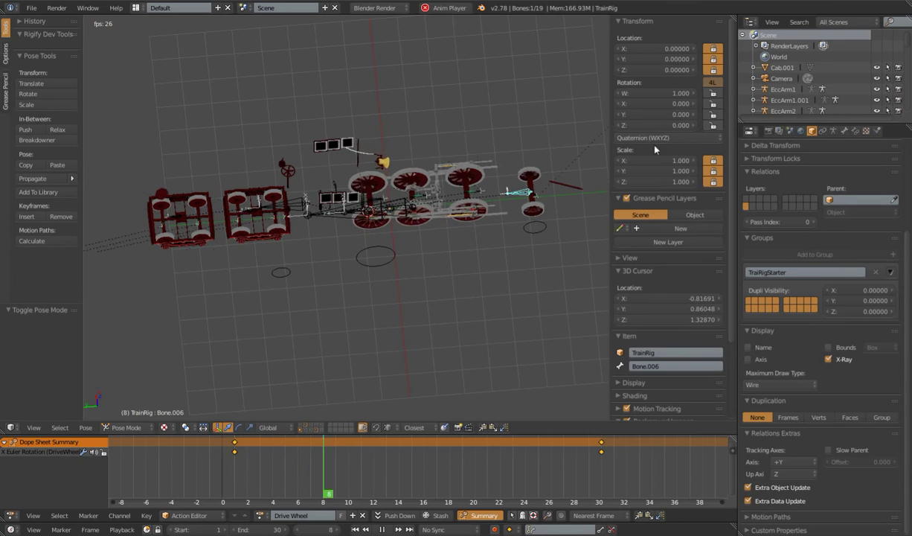
# Set Bone.006's rotation mode to XYZ Euler and lock its X and Y rotation
pyautogui.click(659, 138)
pyautogui.click(640, 109)
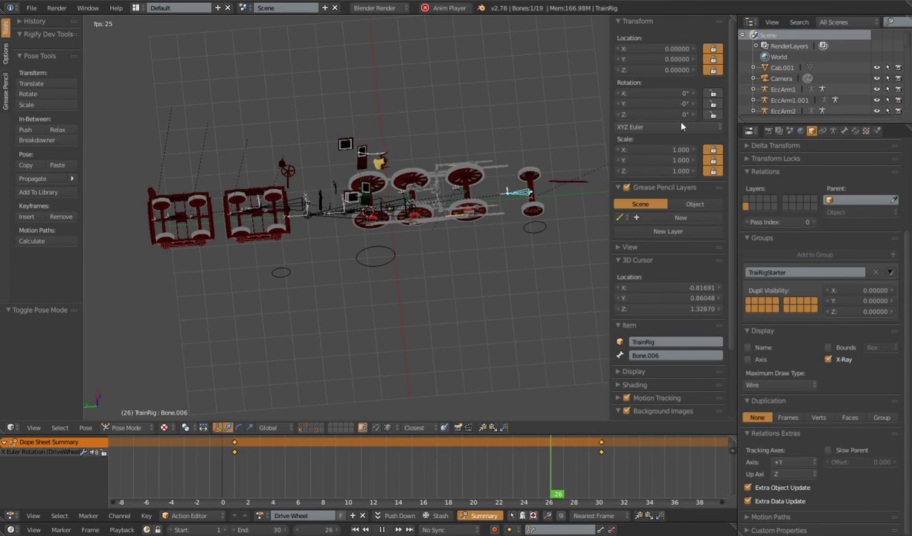
pyautogui.click(713, 93)
pyautogui.click(712, 103)
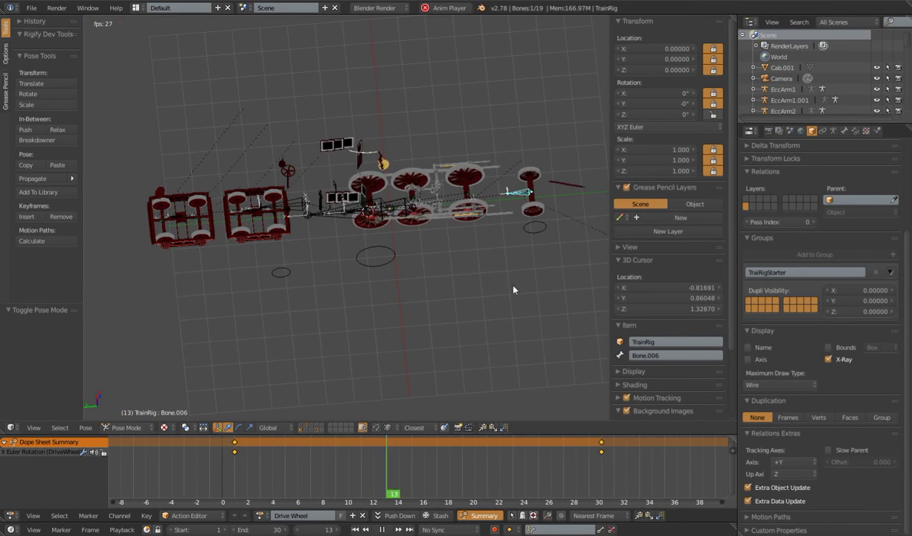
# Test the rotation of the front truck's Bone.006 and inspect its Wheel Pivot bone
pyautogui.press('r')
pyautogui.press('Escape')
pyautogui.moveTo(502, 263); pyautogui.dragTo(534, 214, button='middle')
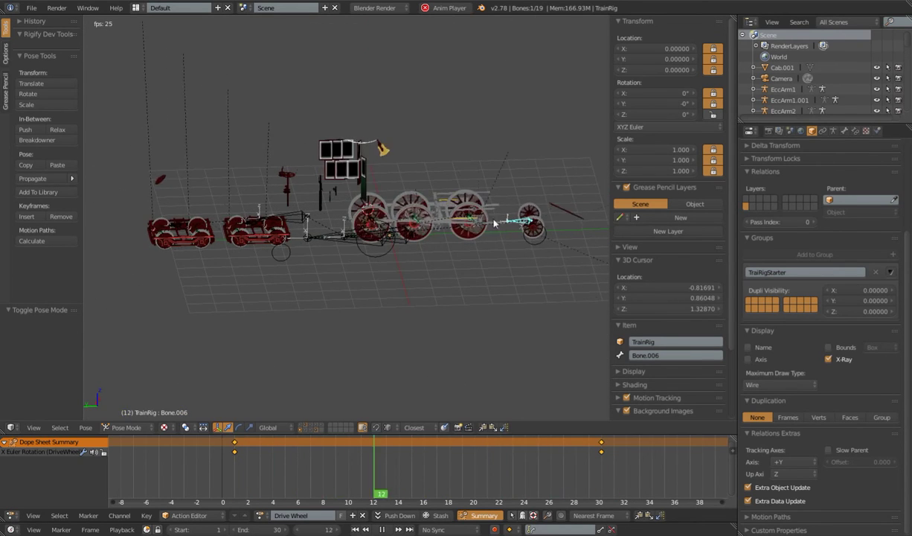
pyautogui.rightClick(543, 216)
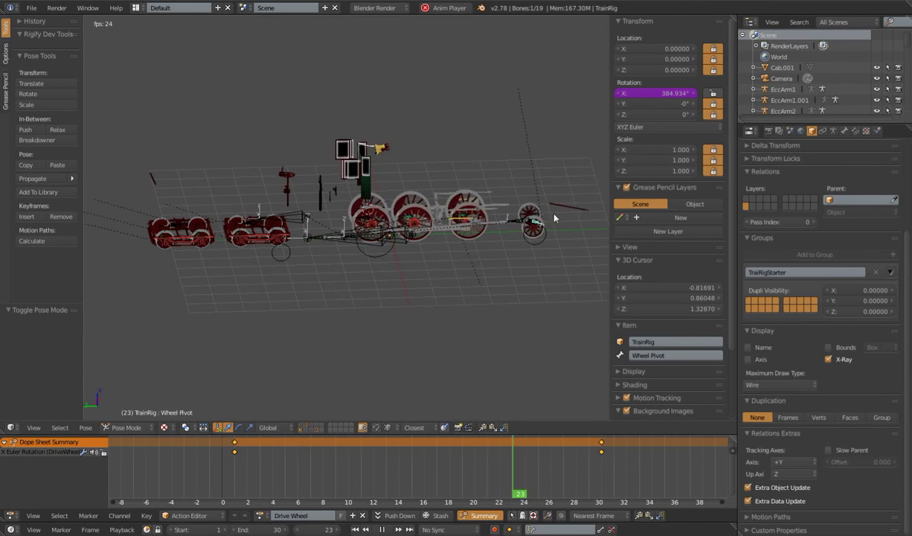
pyautogui.moveTo(525, 244); pyautogui.dragTo(421, 227, button='middle')
pyautogui.rightClick(521, 258)
pyautogui.press('r')
pyautogui.rightClick(525, 246)
# Lock the location, scale, and X and Y rotation of Bone.002 on the tender truck nearer the engine
pyautogui.scroll(5, 430, 265)
pyautogui.moveTo(430, 265)
pyautogui.mouseDown(button='middle')
pyautogui.moveTo(481, 265)
pyautogui.moveTo(422, 267)
pyautogui.mouseUp(button='middle')
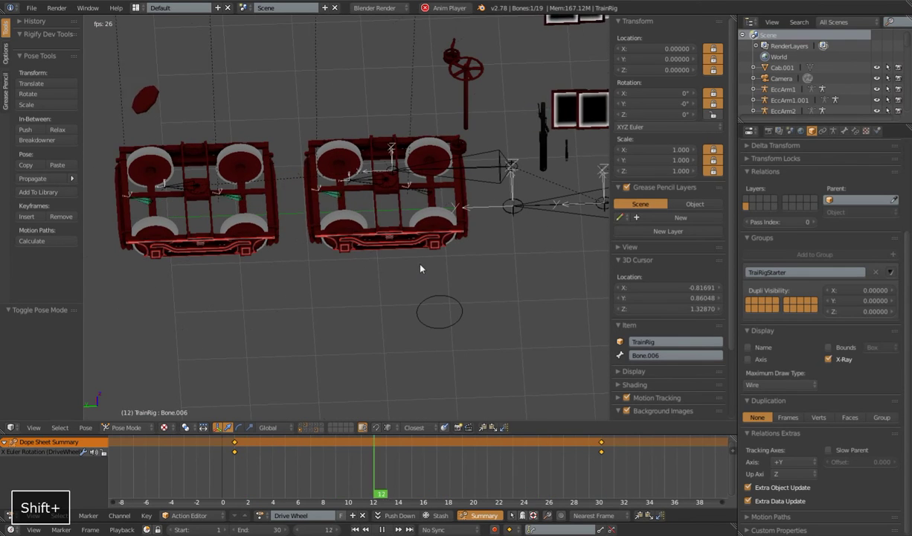
pyautogui.rightClick(376, 178)
pyautogui.moveTo(713, 171); pyautogui.dragTo(713, 160)
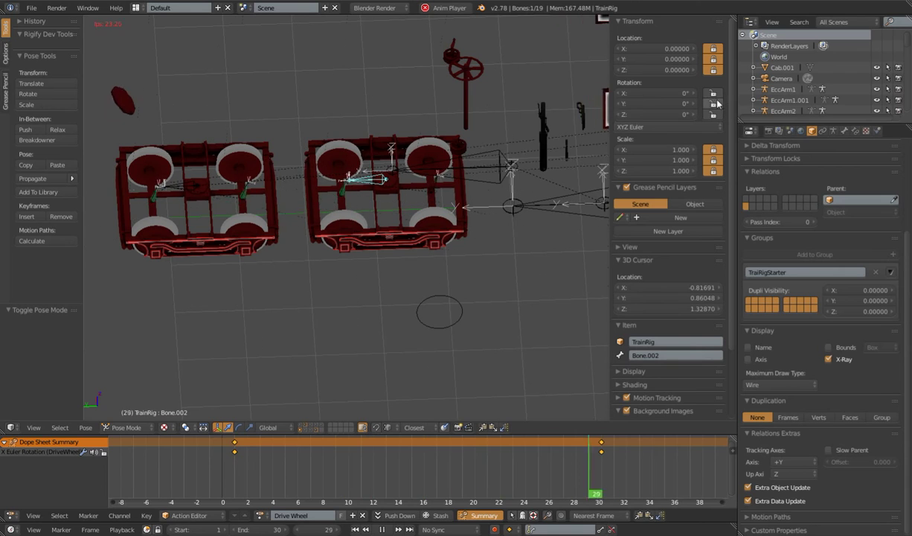
pyautogui.moveTo(714, 94); pyautogui.dragTo(714, 103)
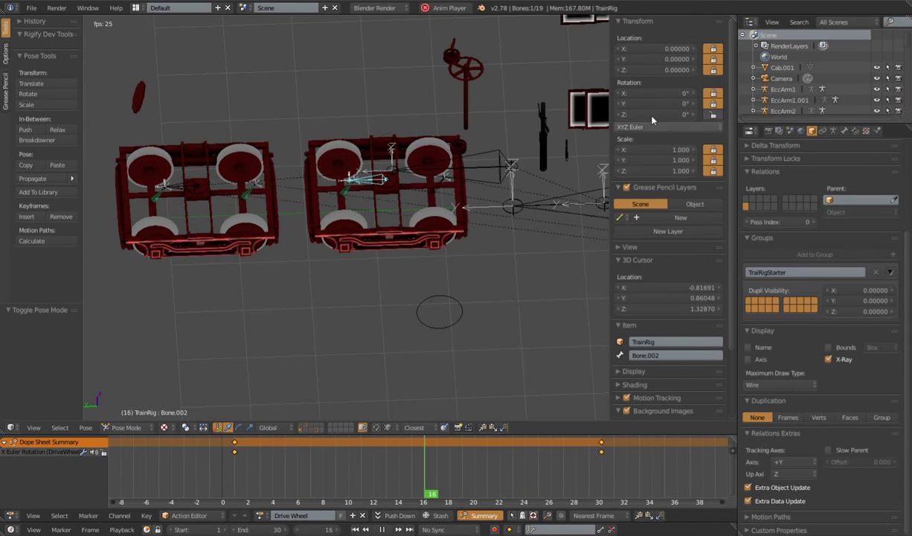
# Lock the location, scale, and X and Y rotation of the rear tender truck's Bone.007
pyautogui.rightClick(190, 183)
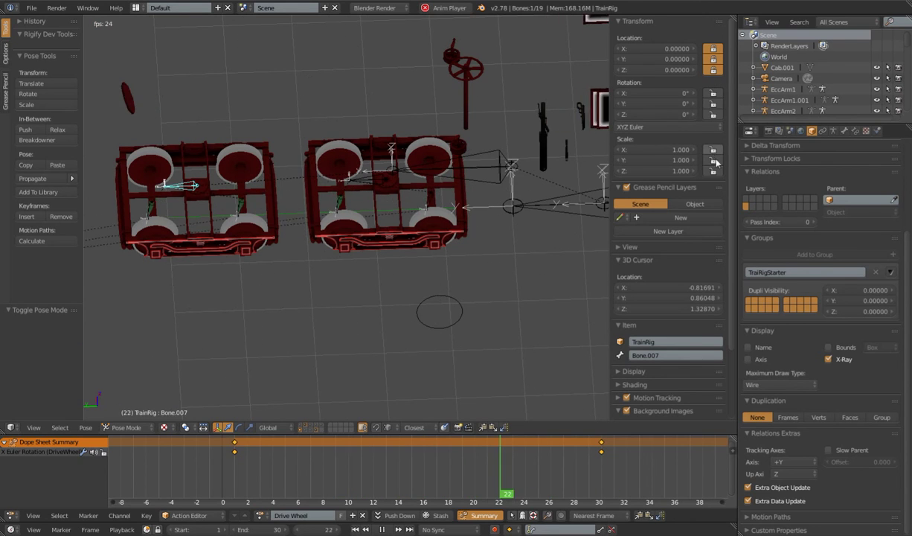
pyautogui.moveTo(714, 171); pyautogui.dragTo(713, 149)
pyautogui.moveTo(714, 94); pyautogui.dragTo(714, 104)
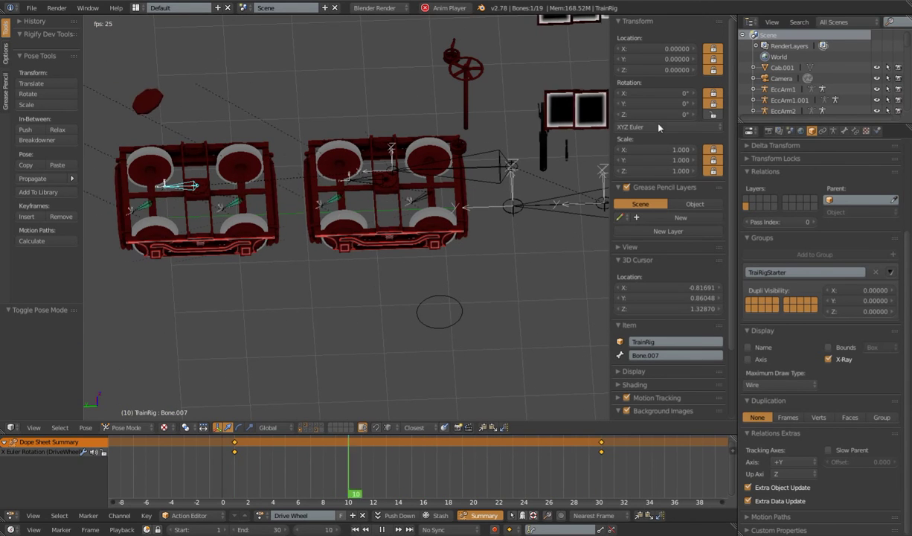
# Test the rotation of the tender truck bones Bone.007 and Bone.002
pyautogui.press('r')
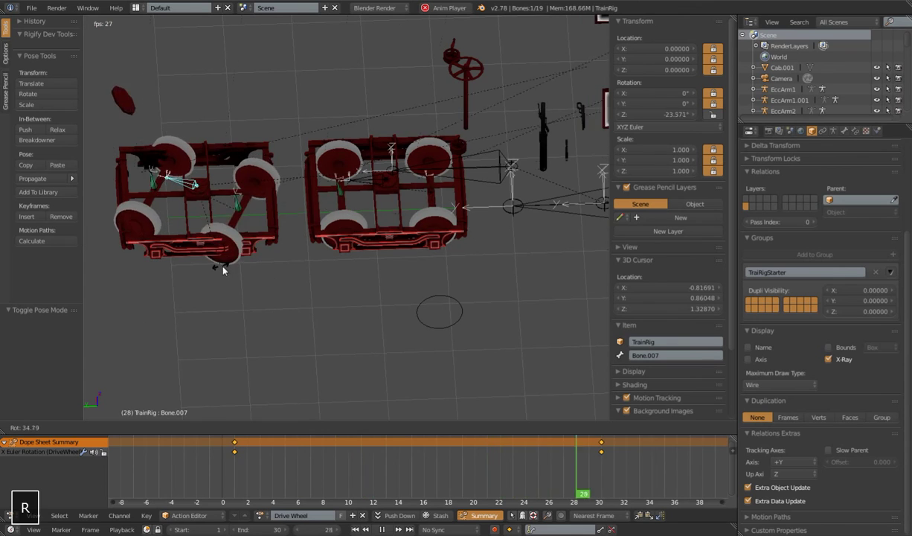
pyautogui.rightClick(358, 184)
pyautogui.press('r')
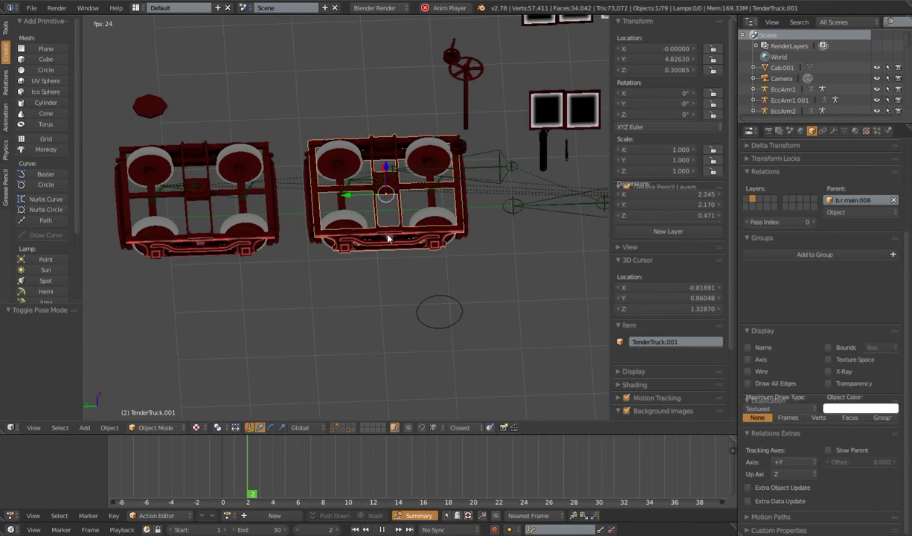
# Select the rear tender truck frame, TenderTruck.000, then stop the playback and go back to frame 1
pyautogui.rightClick(231, 237)
pyautogui.scroll(-4, 278, 209)
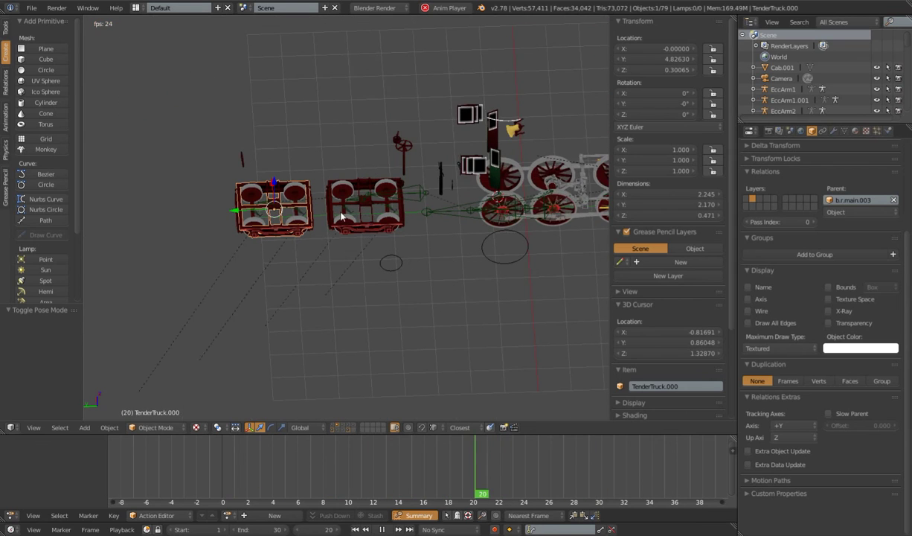
pyautogui.hotkey('alt', 'a')
pyautogui.hotkey('shift', 'Left')
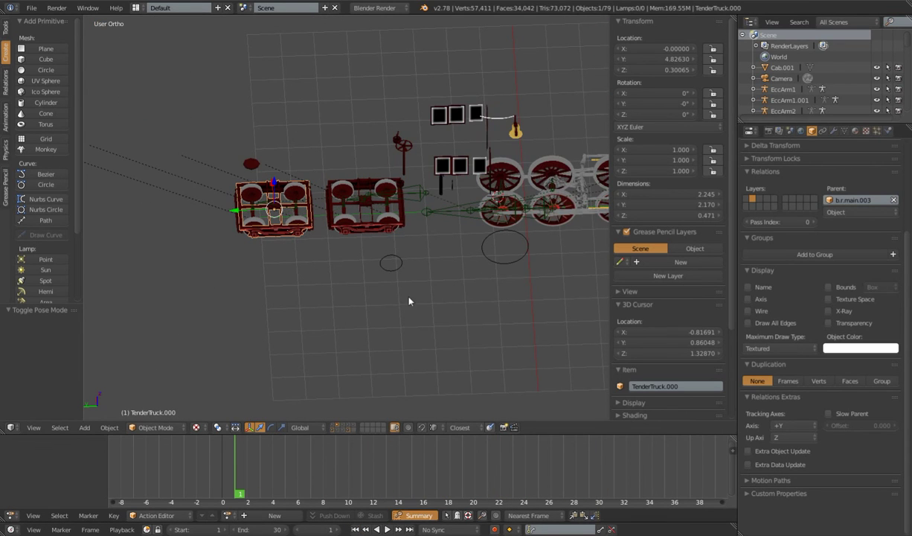
# Clear the parents of both tender truck frames, TenderTruck.000 and TenderTruck.001, keeping their transformation
pyautogui.scroll(3, 374, 283)
pyautogui.scroll(-4, 265, 279)
pyautogui.keyDown('shift'); pyautogui.rightClick(365, 235); pyautogui.keyUp('shift')
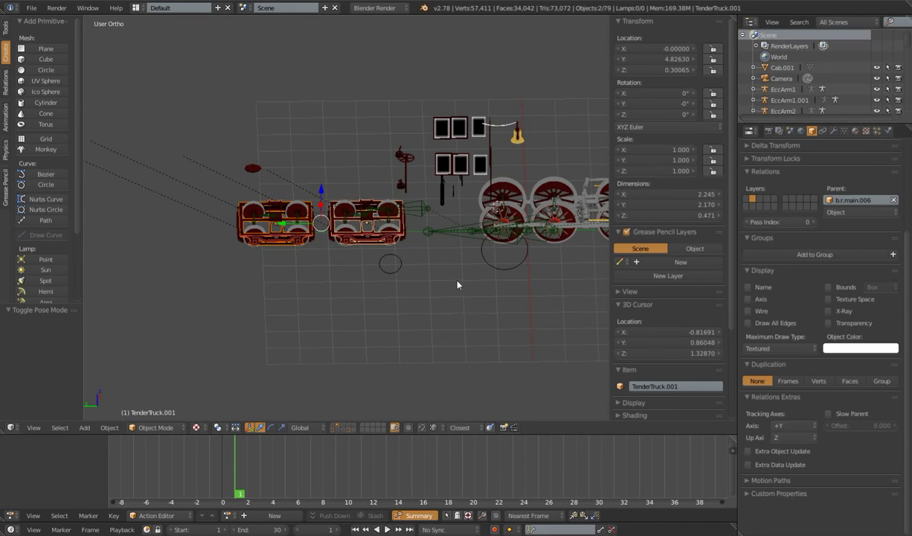
pyautogui.scroll(-4, 439, 269)
pyautogui.scroll(4, 395, 280)
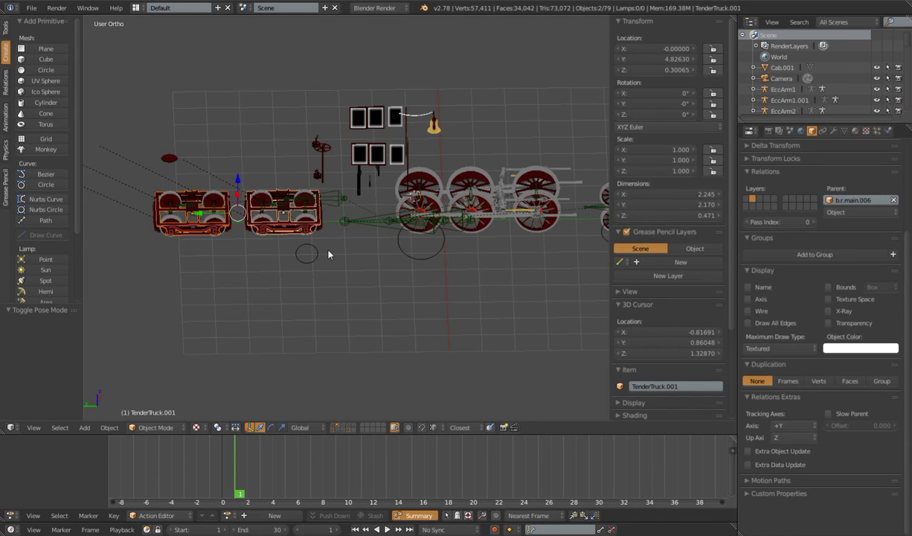
pyautogui.hotkey('alt', 'p')
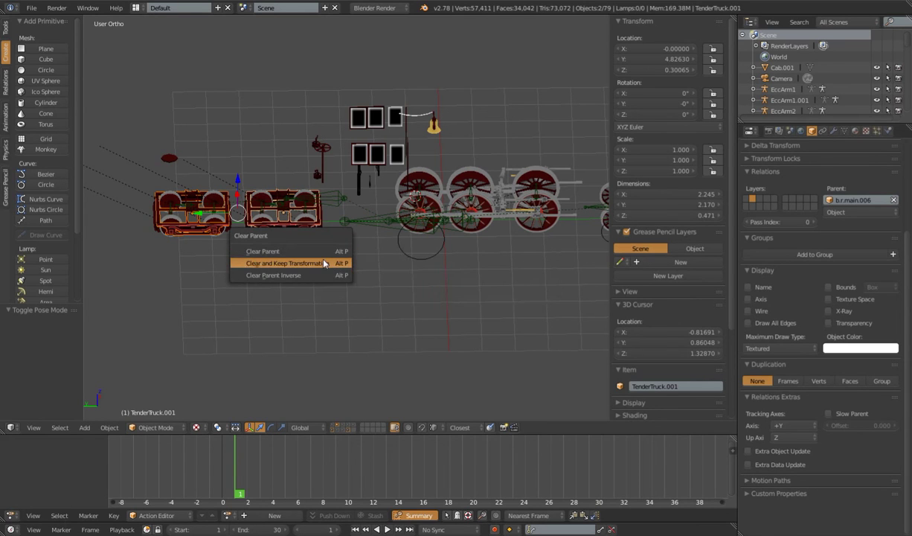
pyautogui.click(324, 264)
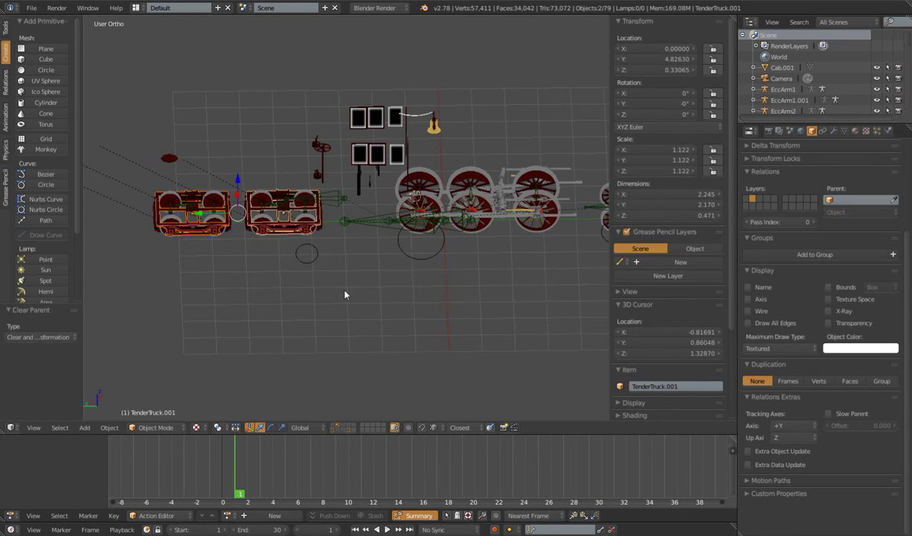
# Apply the location, rotation and scale of both tender truck frames
pyautogui.hotkey('ctrl', 'a')
pyautogui.click(431, 323)
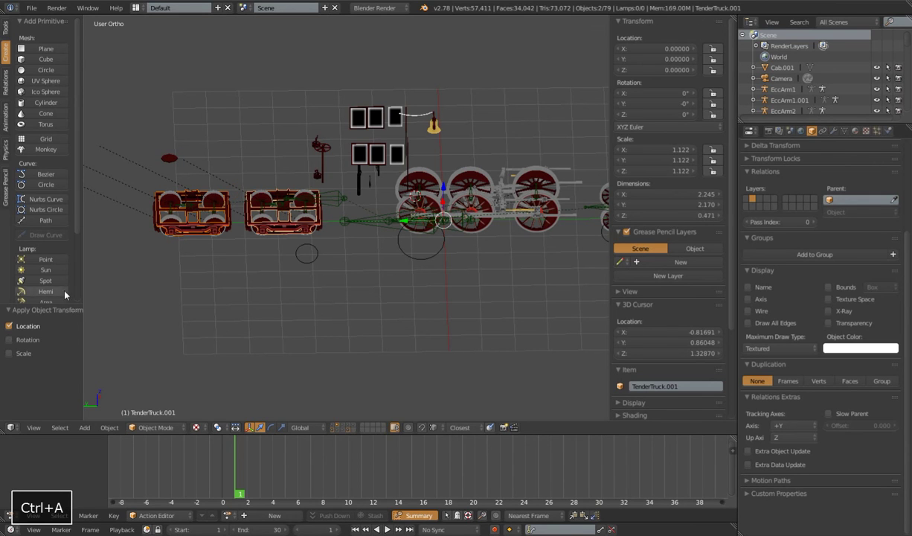
pyautogui.click(9, 339)
pyautogui.click(9, 353)
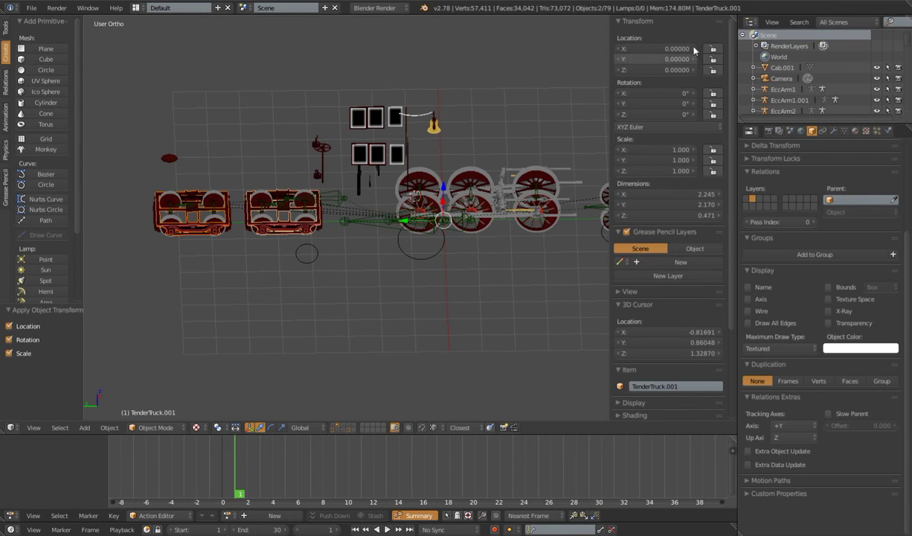
# Parent the front tender truck frame, TenderTruck.001, to Bone.002 of TrainRig using the Bone parent type
pyautogui.keyDown('shift'); pyautogui.moveTo(366, 315); pyautogui.dragTo(407, 310, button='middle'); pyautogui.keyUp('shift')
pyautogui.scroll(4, 410, 216)
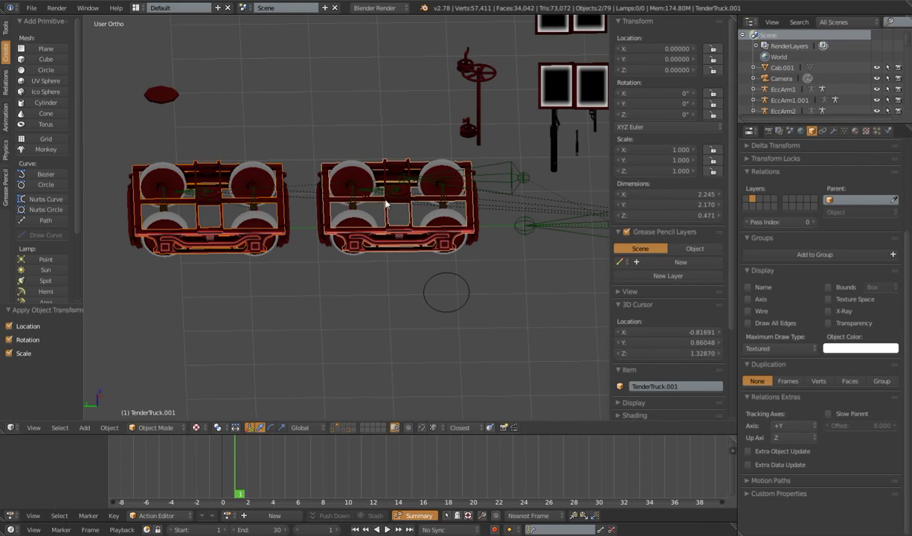
pyautogui.rightClick(366, 166)
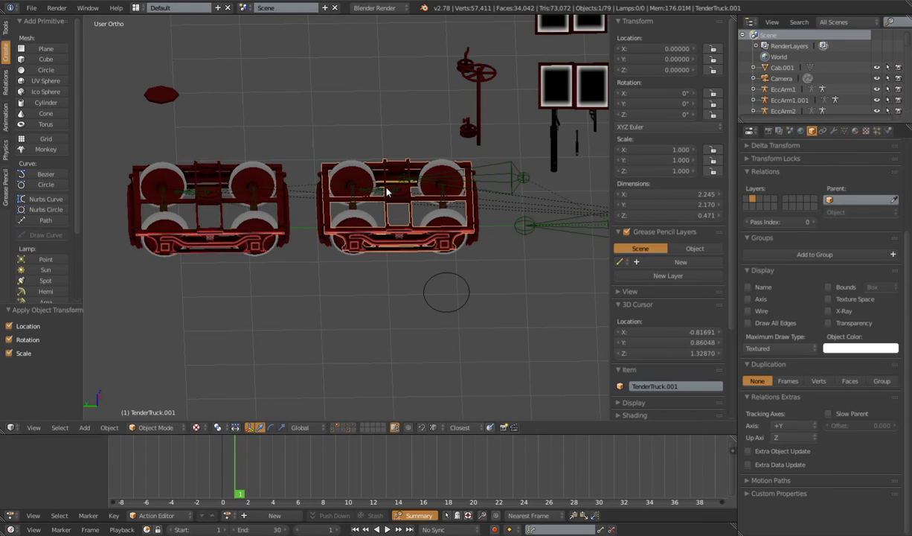
pyautogui.rightClick(386, 192)
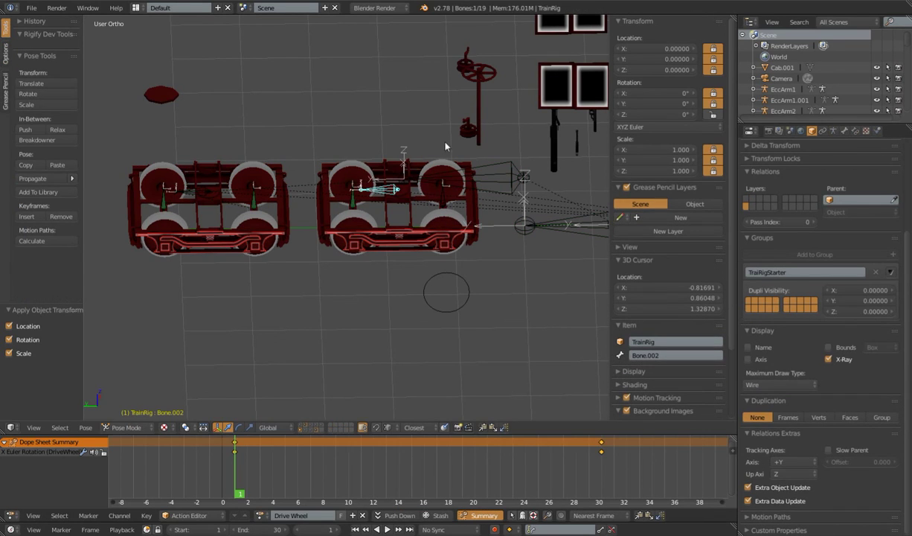
pyautogui.rightClick(381, 159)
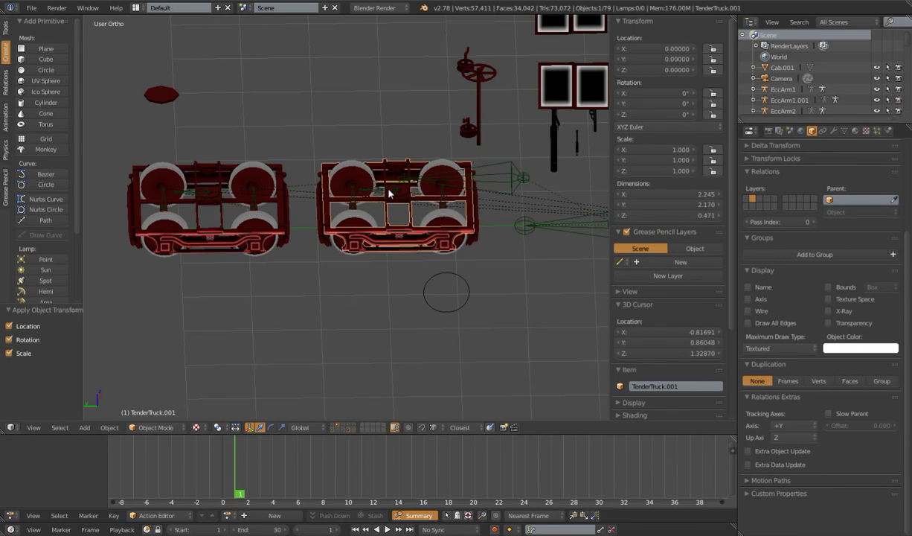
pyautogui.keyDown('shift'); pyautogui.rightClick(387, 191); pyautogui.keyUp('shift')
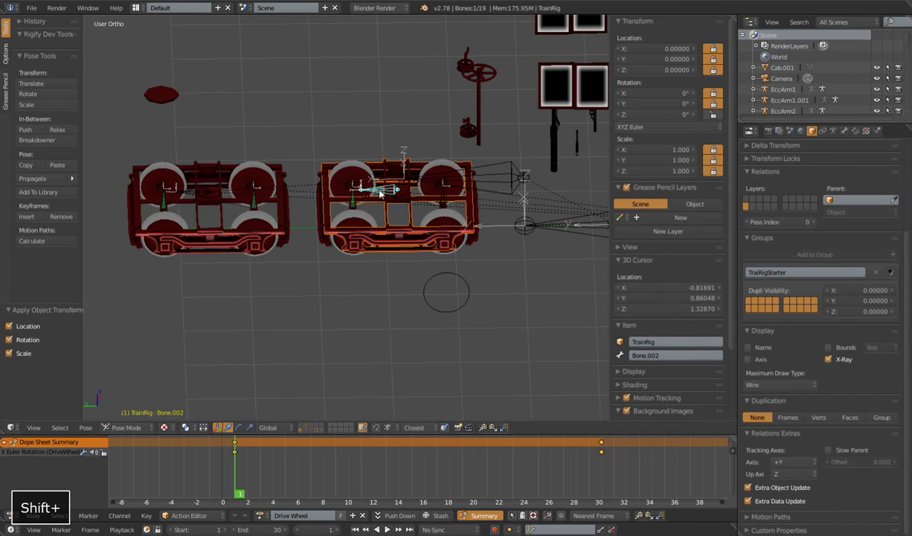
pyautogui.hotkey('ctrl', 'p')
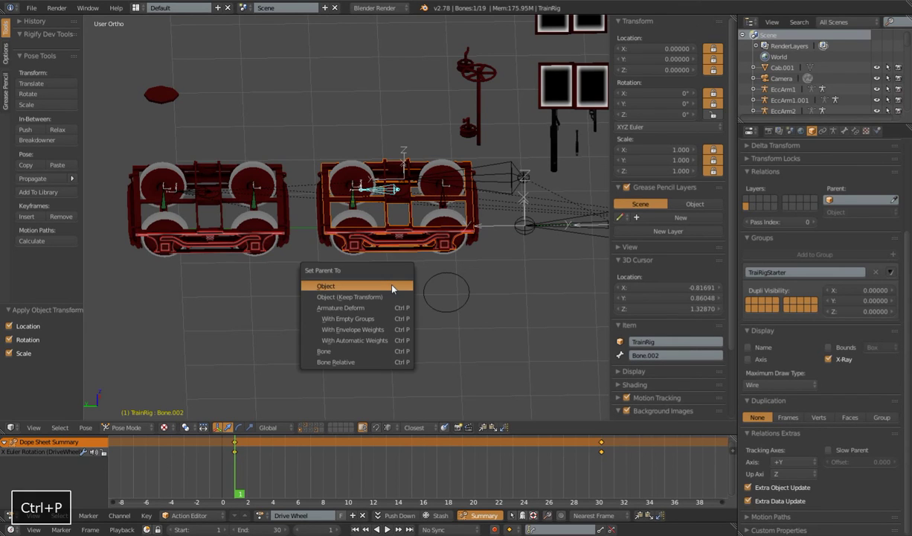
pyautogui.click(346, 350)
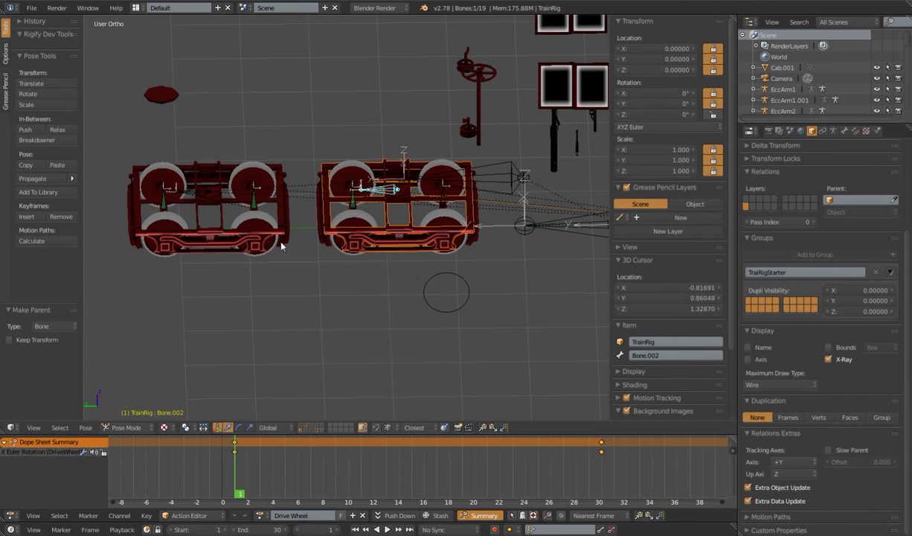
# Parent the rear tender truck frame, TenderTruck.000, to Bone.007 of TrainRig using the Bone parent type
pyautogui.rightClick(205, 158)
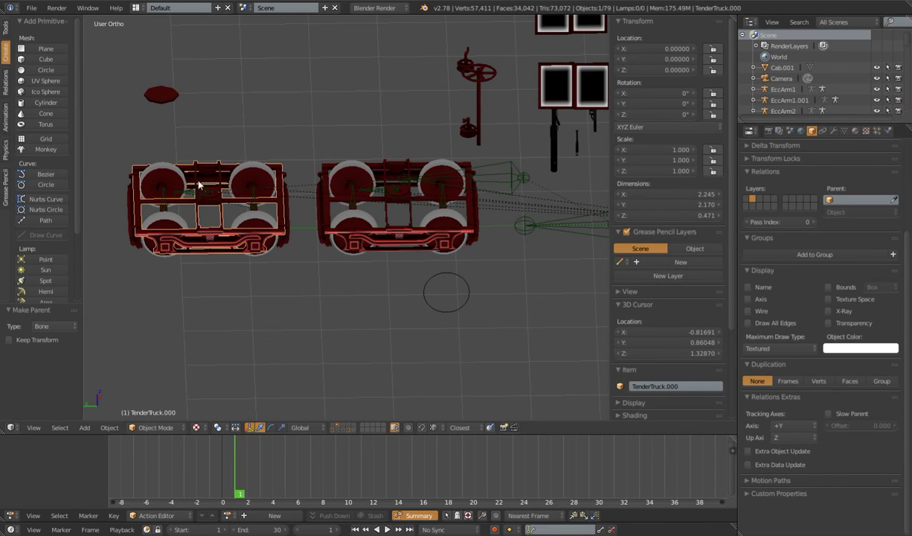
pyautogui.keyDown('shift'); pyautogui.rightClick(193, 185); pyautogui.keyUp('shift')
pyautogui.hotkey('ctrl', 'p')
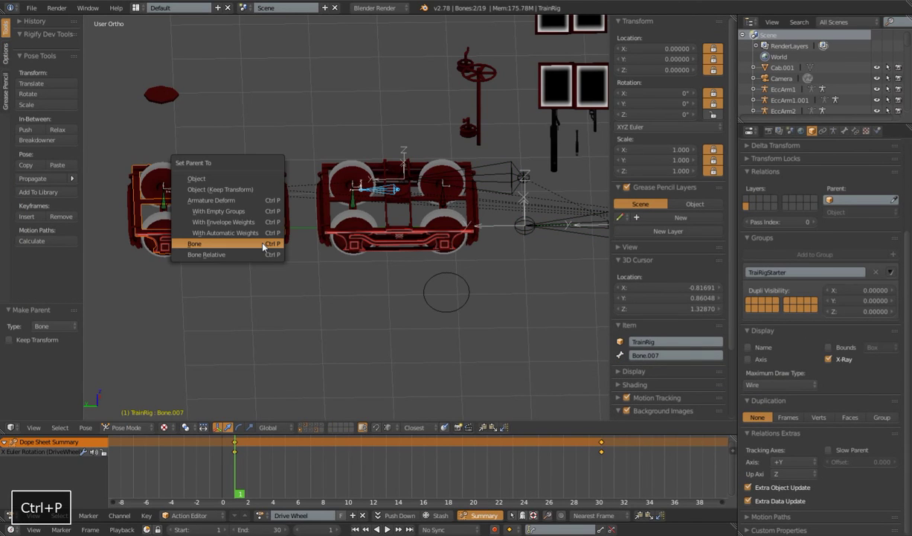
pyautogui.click(253, 236)
pyautogui.scroll(-4, 245, 230)
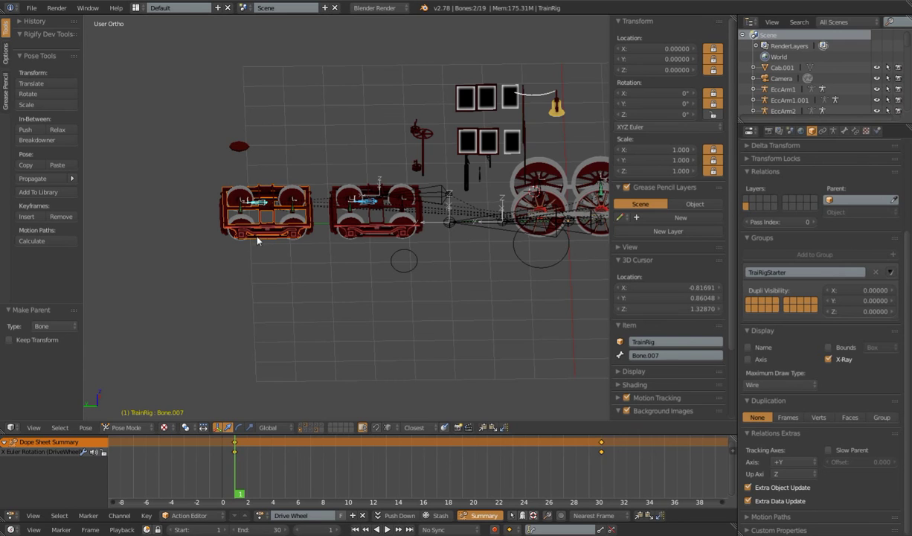
# Play the animation and test the rotation of Bone.007 and Bone.002 with their attached truck frames
pyautogui.hotkey('alt', 'a')
pyautogui.moveTo(261, 203); pyautogui.dragTo(314, 268, button='middle')
pyautogui.press('r')
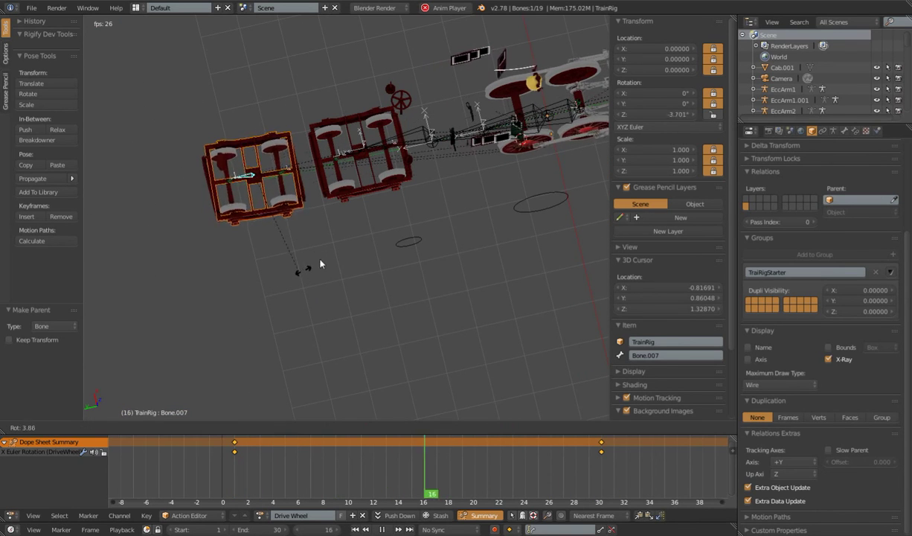
pyautogui.press('Escape')
pyautogui.rightClick(363, 151)
pyautogui.press('r')
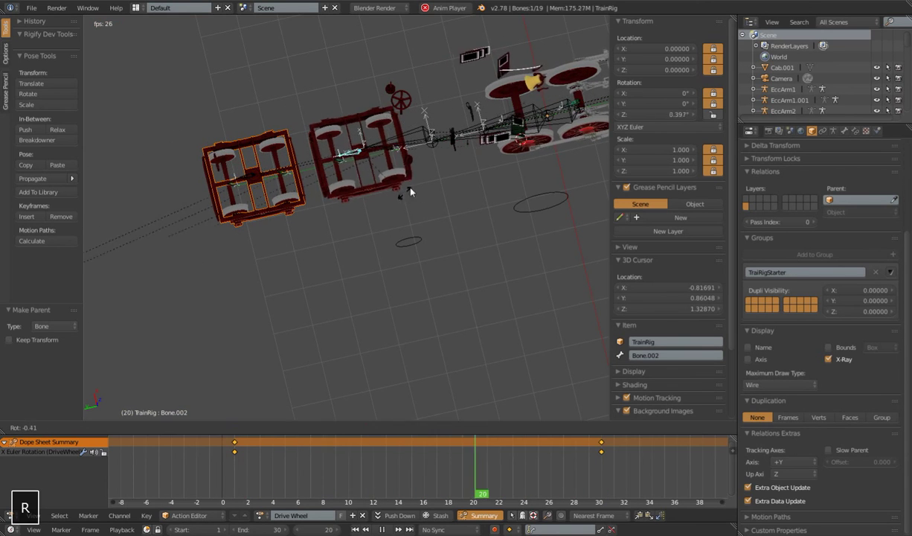
pyautogui.moveTo(417, 186); pyautogui.dragTo(402, 275, button='middle')
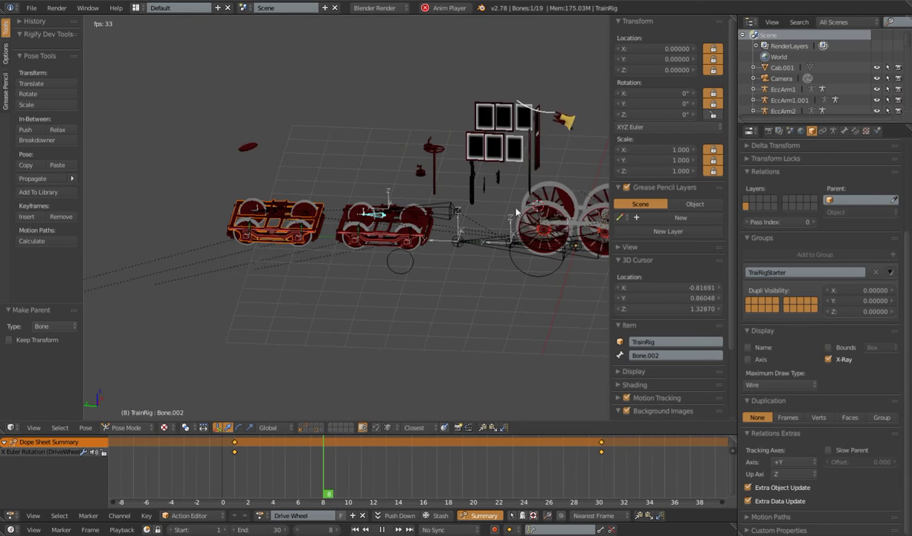
# Show the complete locomotive and tender bodies and test the rotation of Bone.002 beneath the tender
pyautogui.hotkey('shift', 'z')
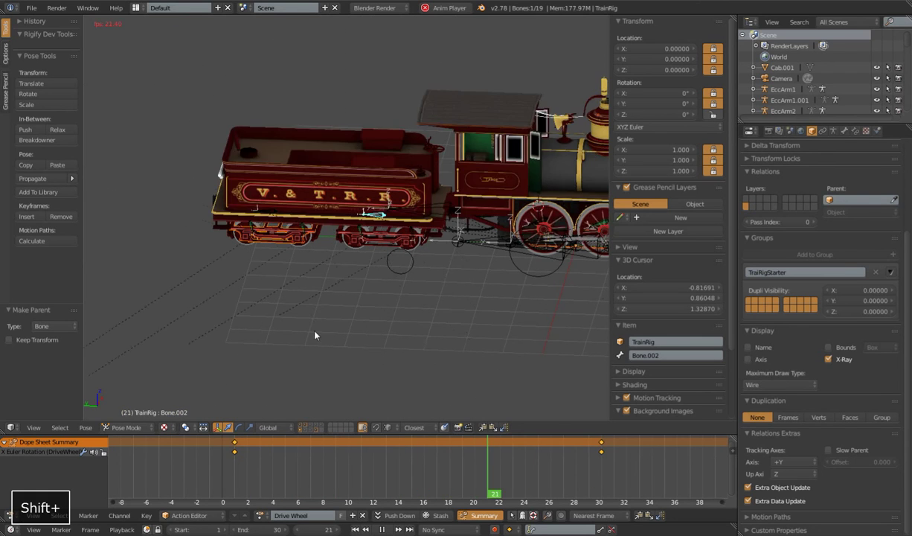
pyautogui.press('r')
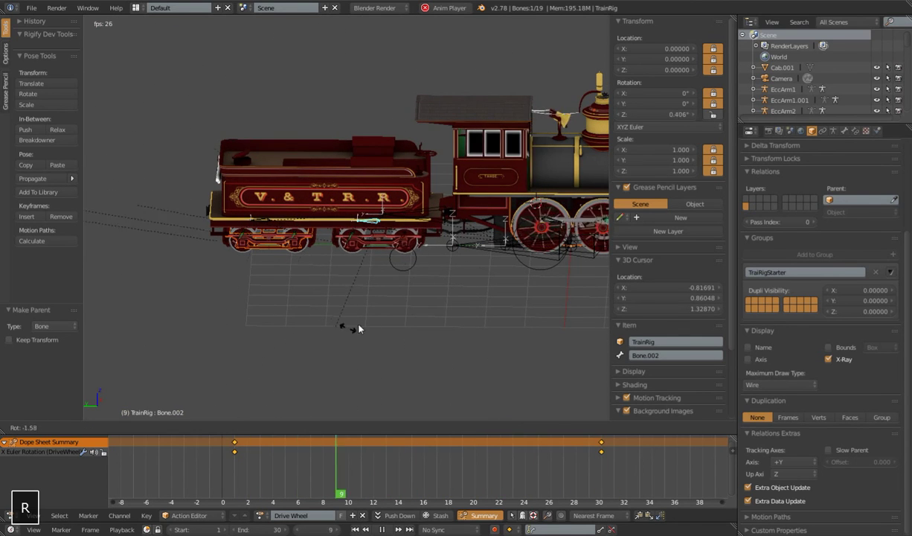
pyautogui.click(338, 339)
# Test the rotation of the locomotive's front truck bone, Bone.006
pyautogui.scroll(-2, 500, 270)
pyautogui.keyDown('shift'); pyautogui.moveTo(500, 271); pyautogui.dragTo(386, 262, button='middle'); pyautogui.keyUp('shift')
pyautogui.scroll(3, 534, 233)
pyautogui.rightClick(509, 230)
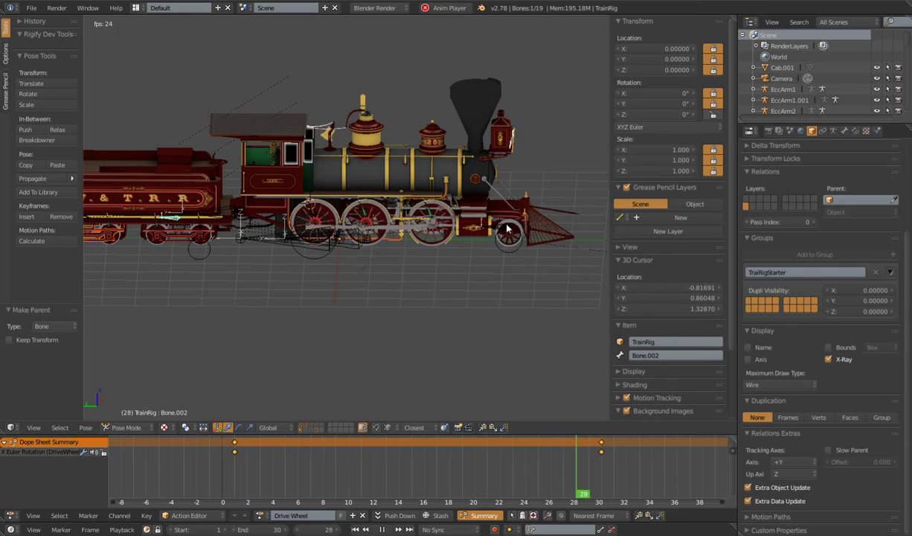
pyautogui.moveTo(509, 230); pyautogui.dragTo(498, 260, button='middle')
pyautogui.press('r')
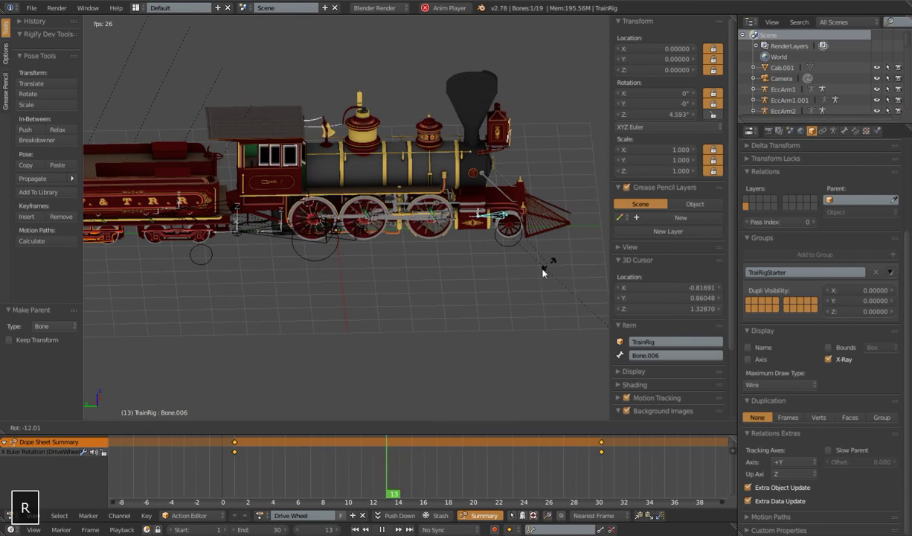
pyautogui.scroll(-3, 457, 291)
# Select all the bones of the rig and clear their pose rotation and scale
pyautogui.press('a')
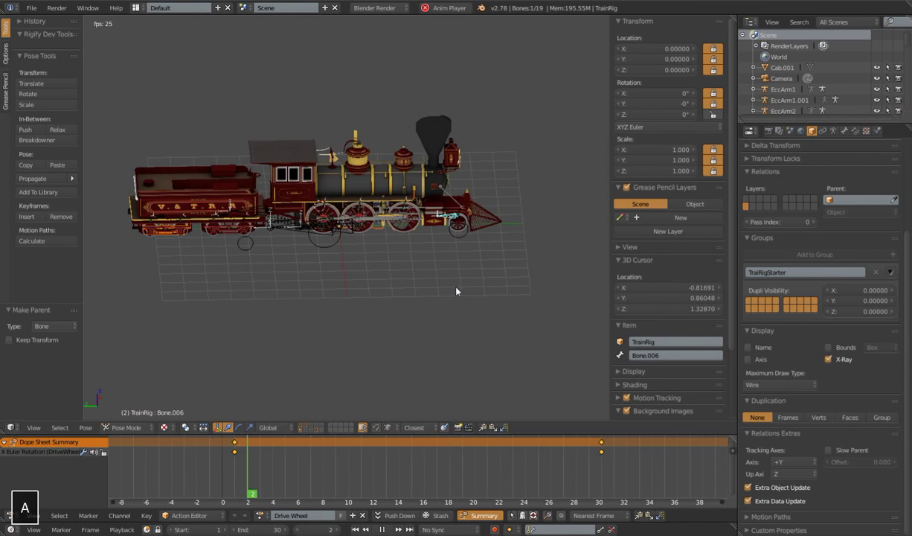
pyautogui.press('a')
pyautogui.hotkey('alt', 'r')
pyautogui.hotkey('alt', 's')
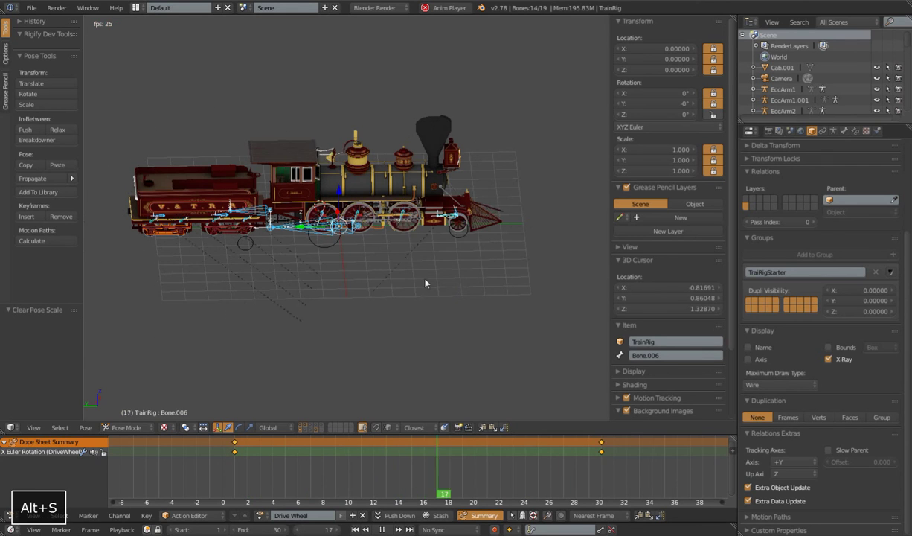
# Examine the running wheel animation from the side and stop the playback
pyautogui.moveTo(425, 281); pyautogui.dragTo(425, 265, button='middle')
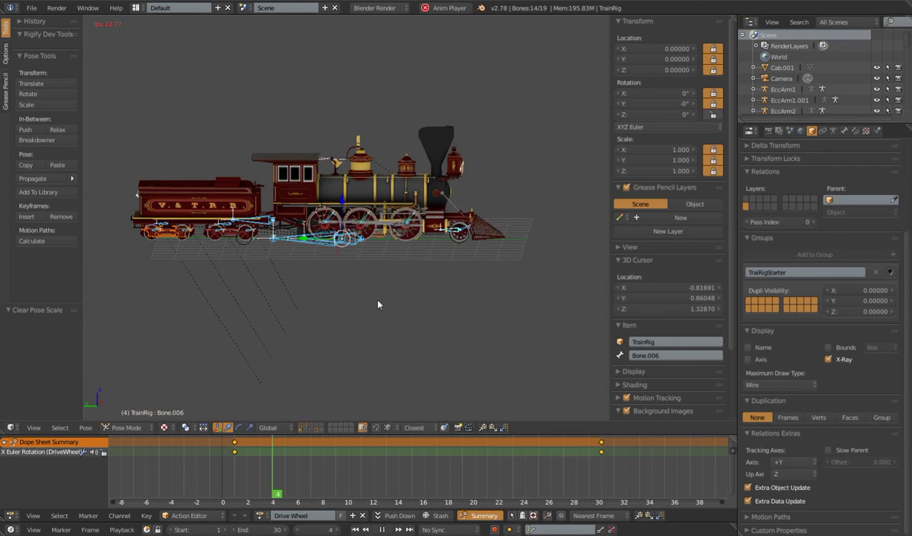
pyautogui.keyDown('shift'); pyautogui.moveTo(367, 305); pyautogui.dragTo(410, 308, button='middle'); pyautogui.keyUp('shift')
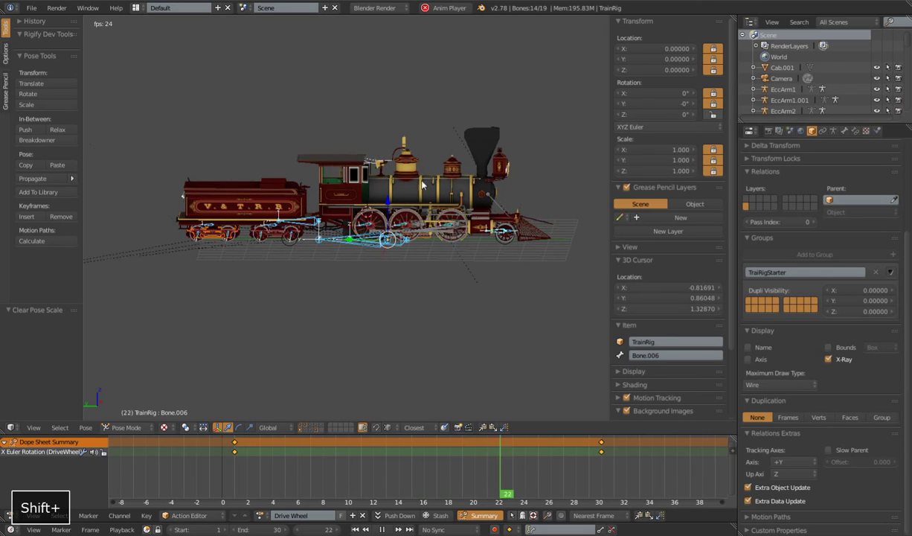
pyautogui.hotkey('alt', 'a')
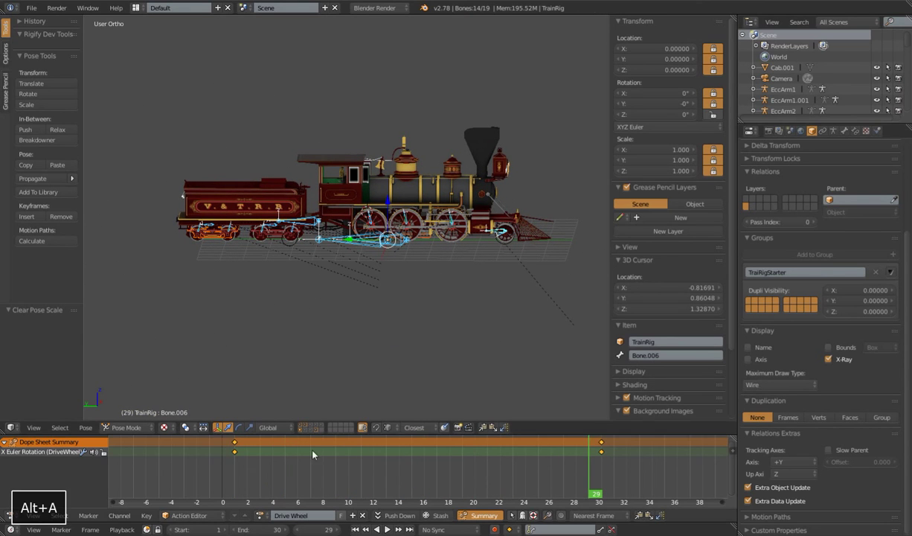
pyautogui.moveTo(368, 324); pyautogui.dragTo(388, 326, button='middle')
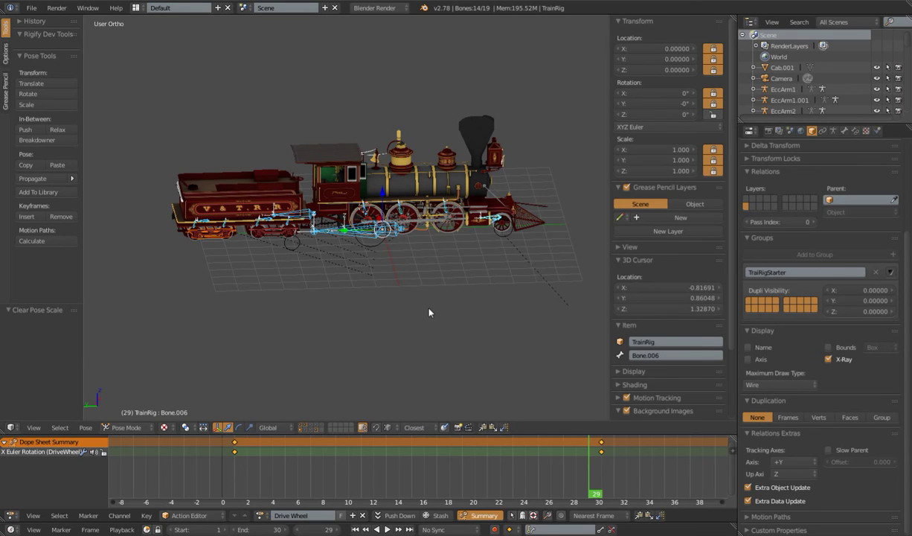
pyautogui.scroll(3, 421, 321)
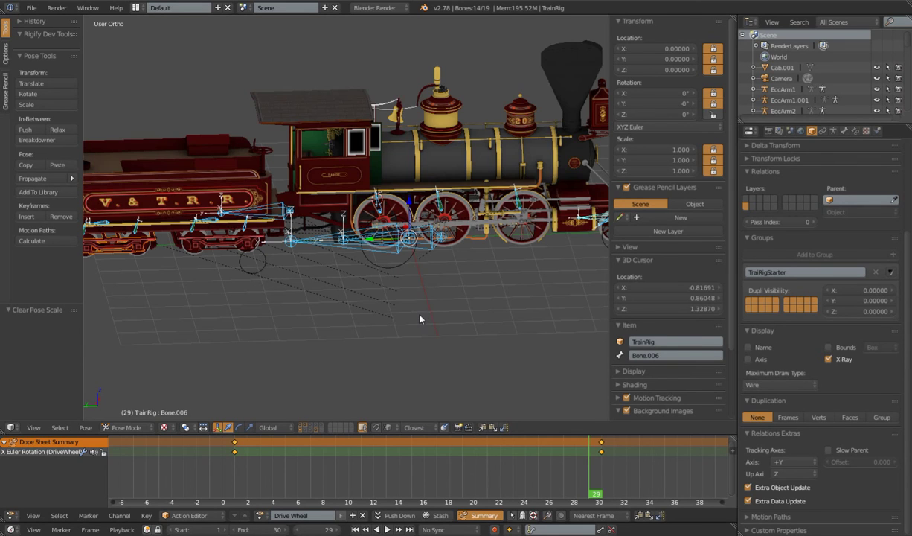
# Return the animation to frame 1 and select the DriveWheel bone
pyautogui.click(232, 448)
pyautogui.hotkey('alt', 'a')
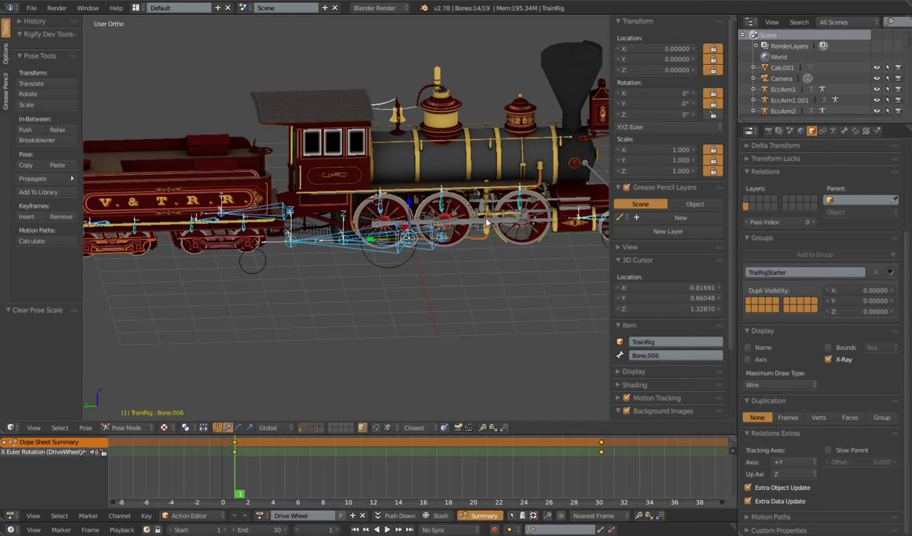
pyautogui.hotkey('alt', 'a')
pyautogui.rightClick(385, 205)
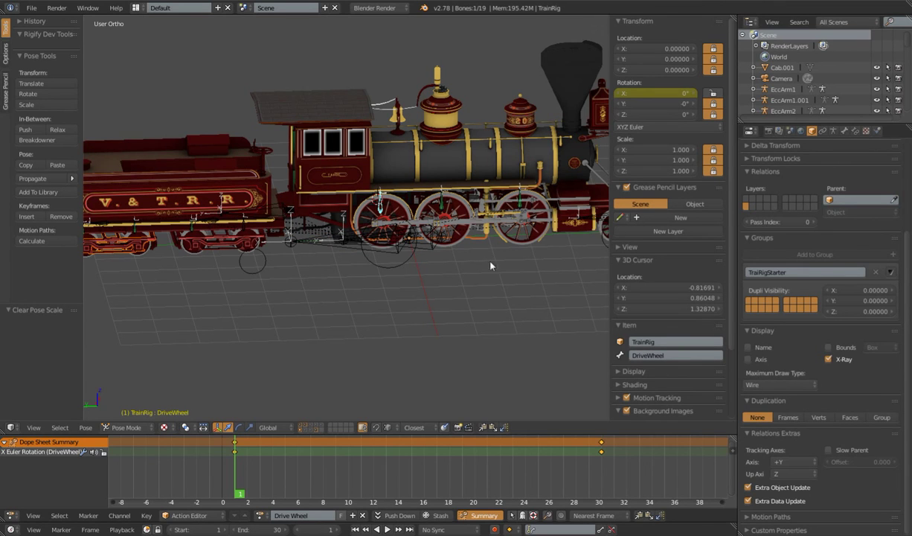
pyautogui.moveTo(509, 250); pyautogui.dragTo(458, 264, button='middle')
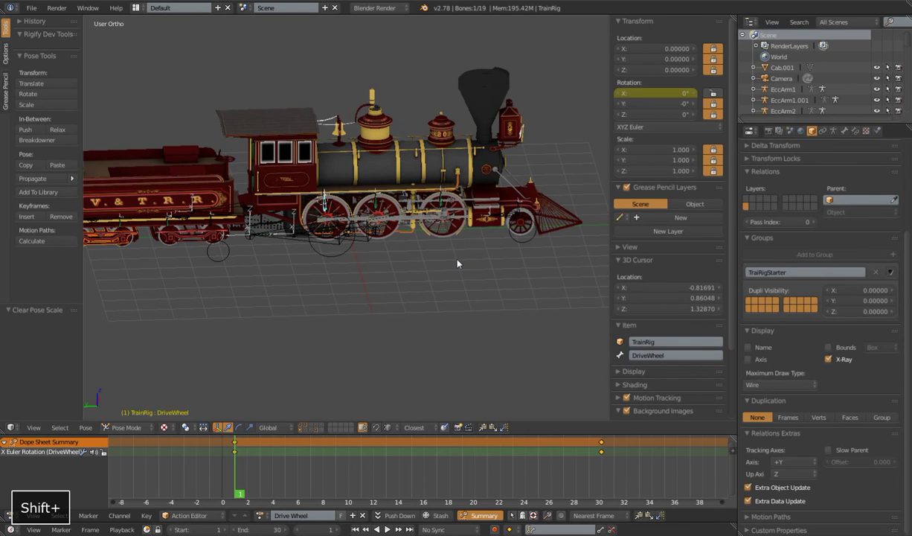